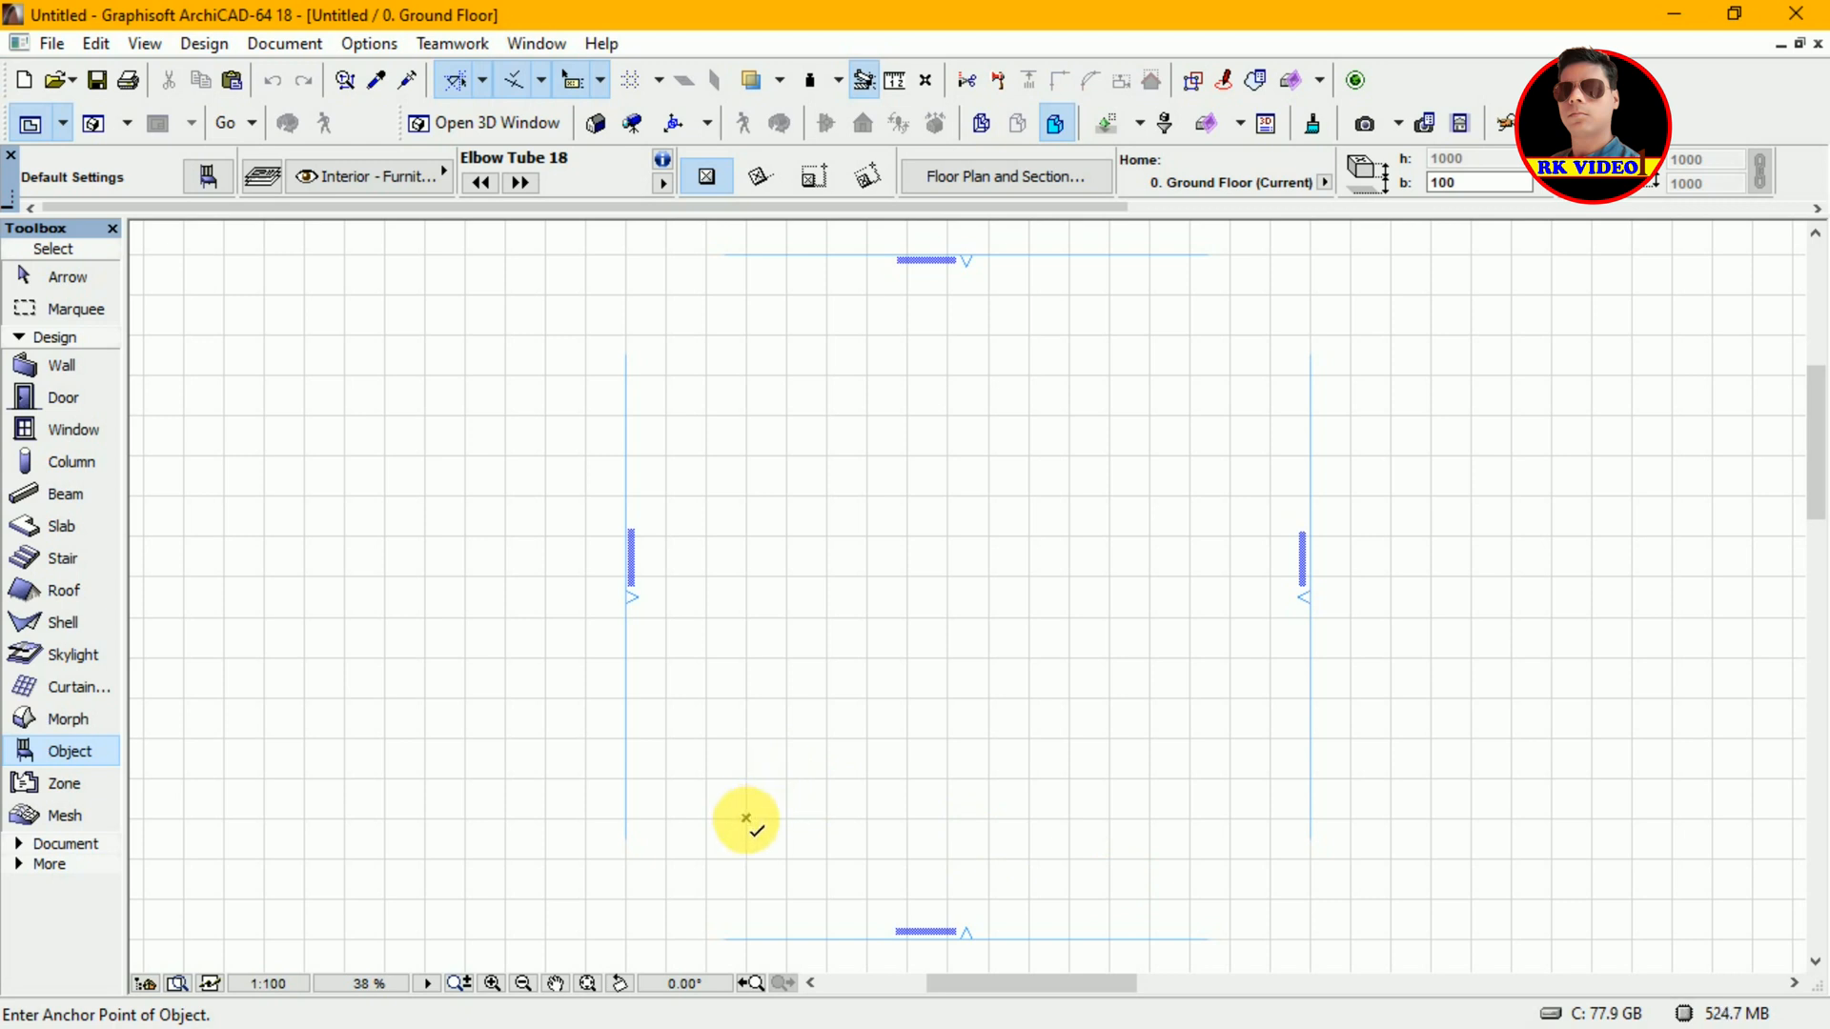
- Place an Elbow Tube 18 object on the ground floor plan, inside the lower-left area between the elevation markers
{"action": "left_click", "coordinate": [746, 817]}
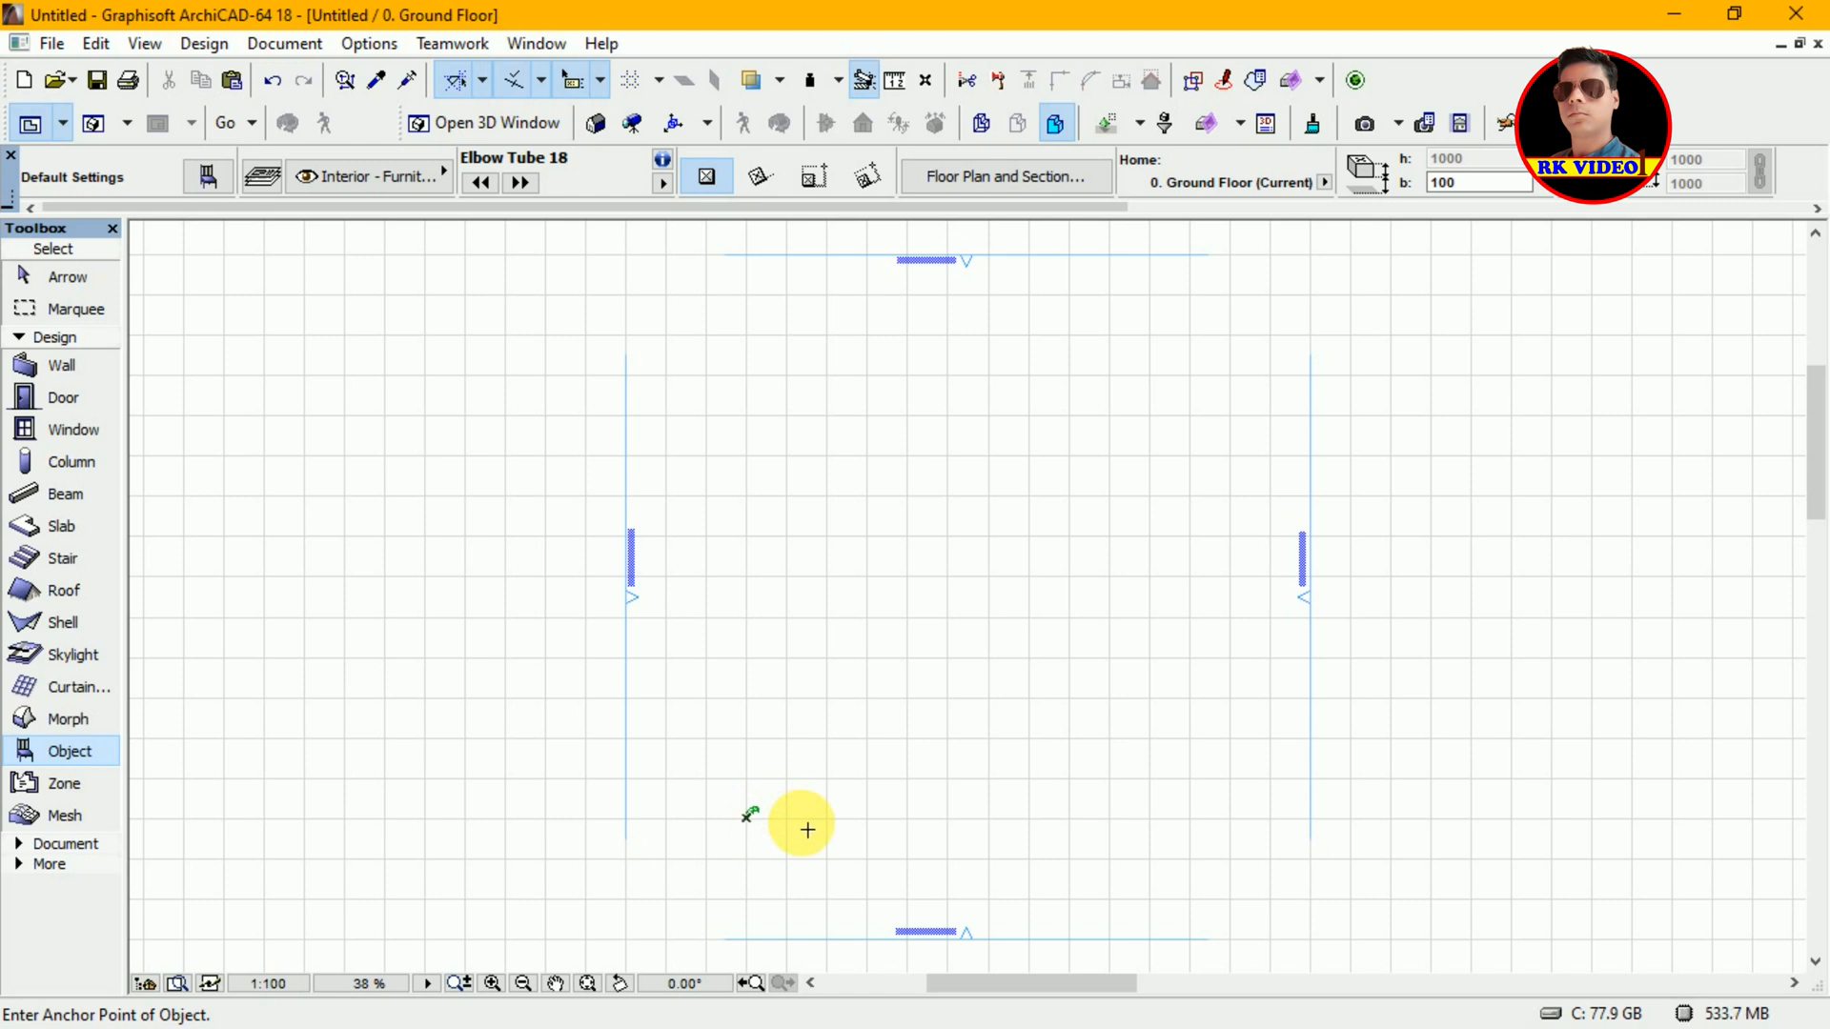
{"action": "left_click", "coordinate": [493, 984]}
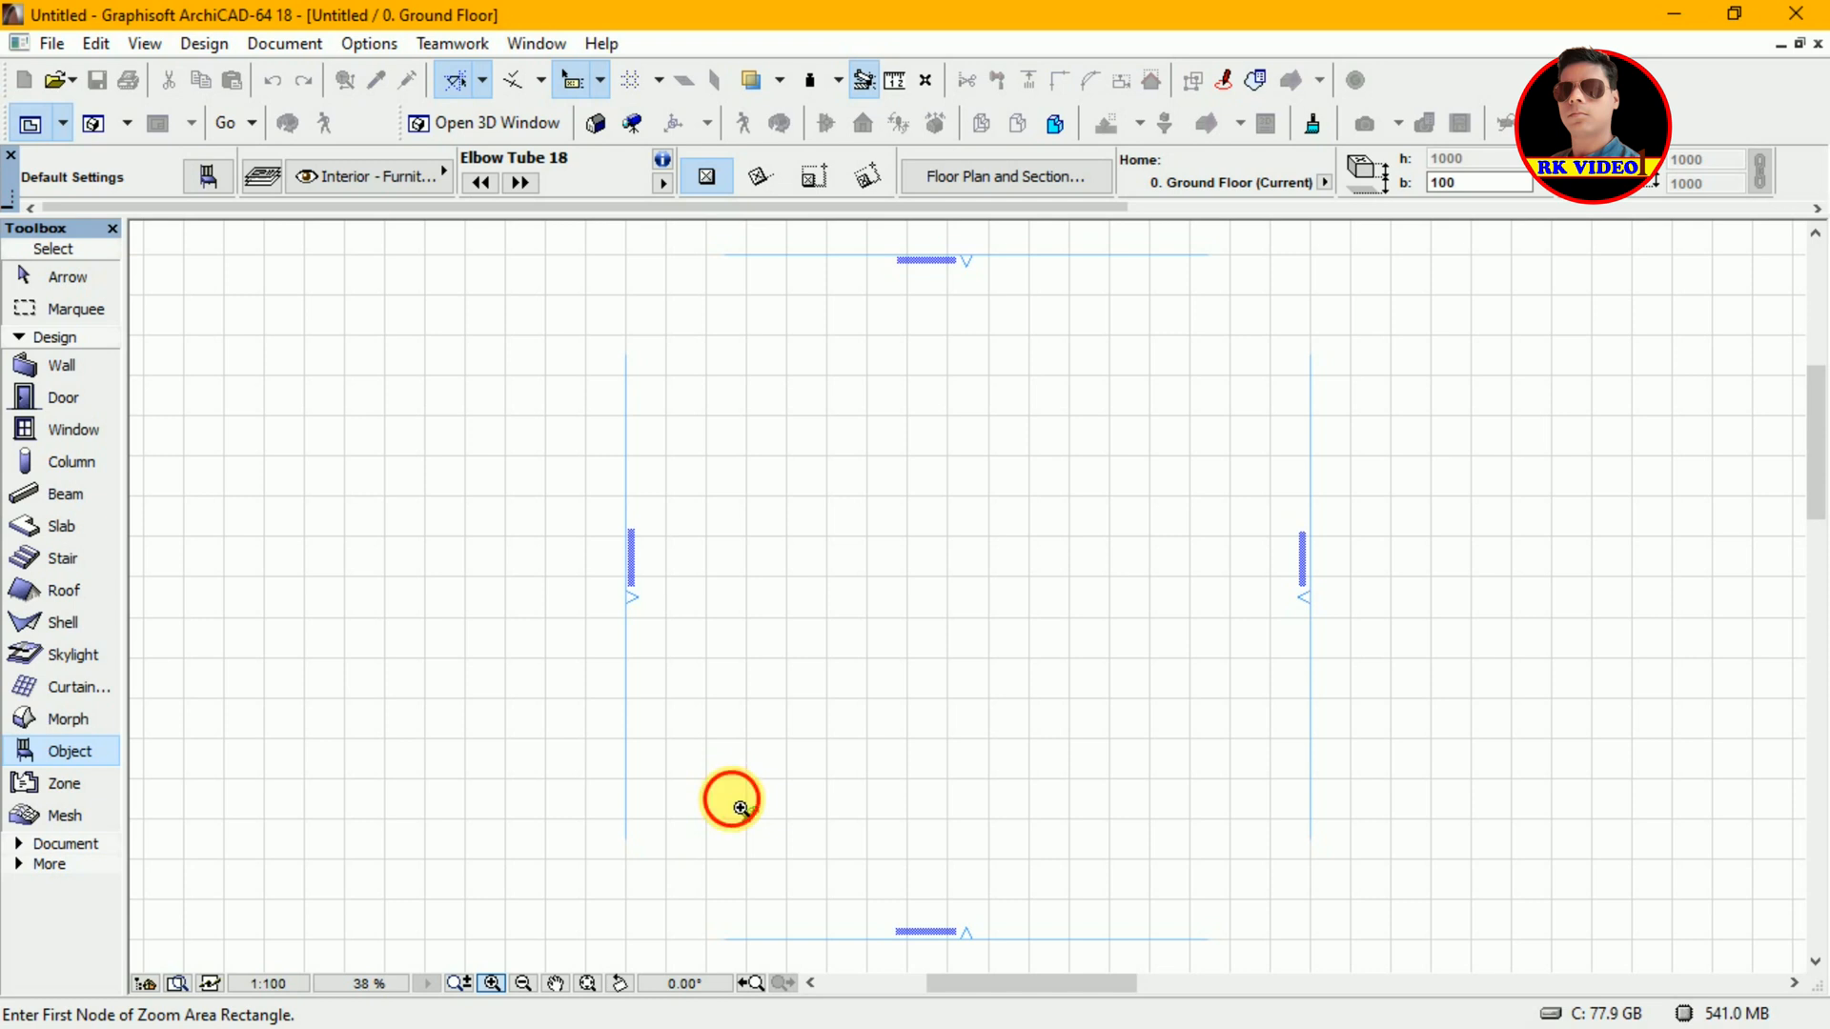
{"action": "left_click", "coordinate": [732, 800]}
{"action": "left_click", "coordinate": [780, 843]}
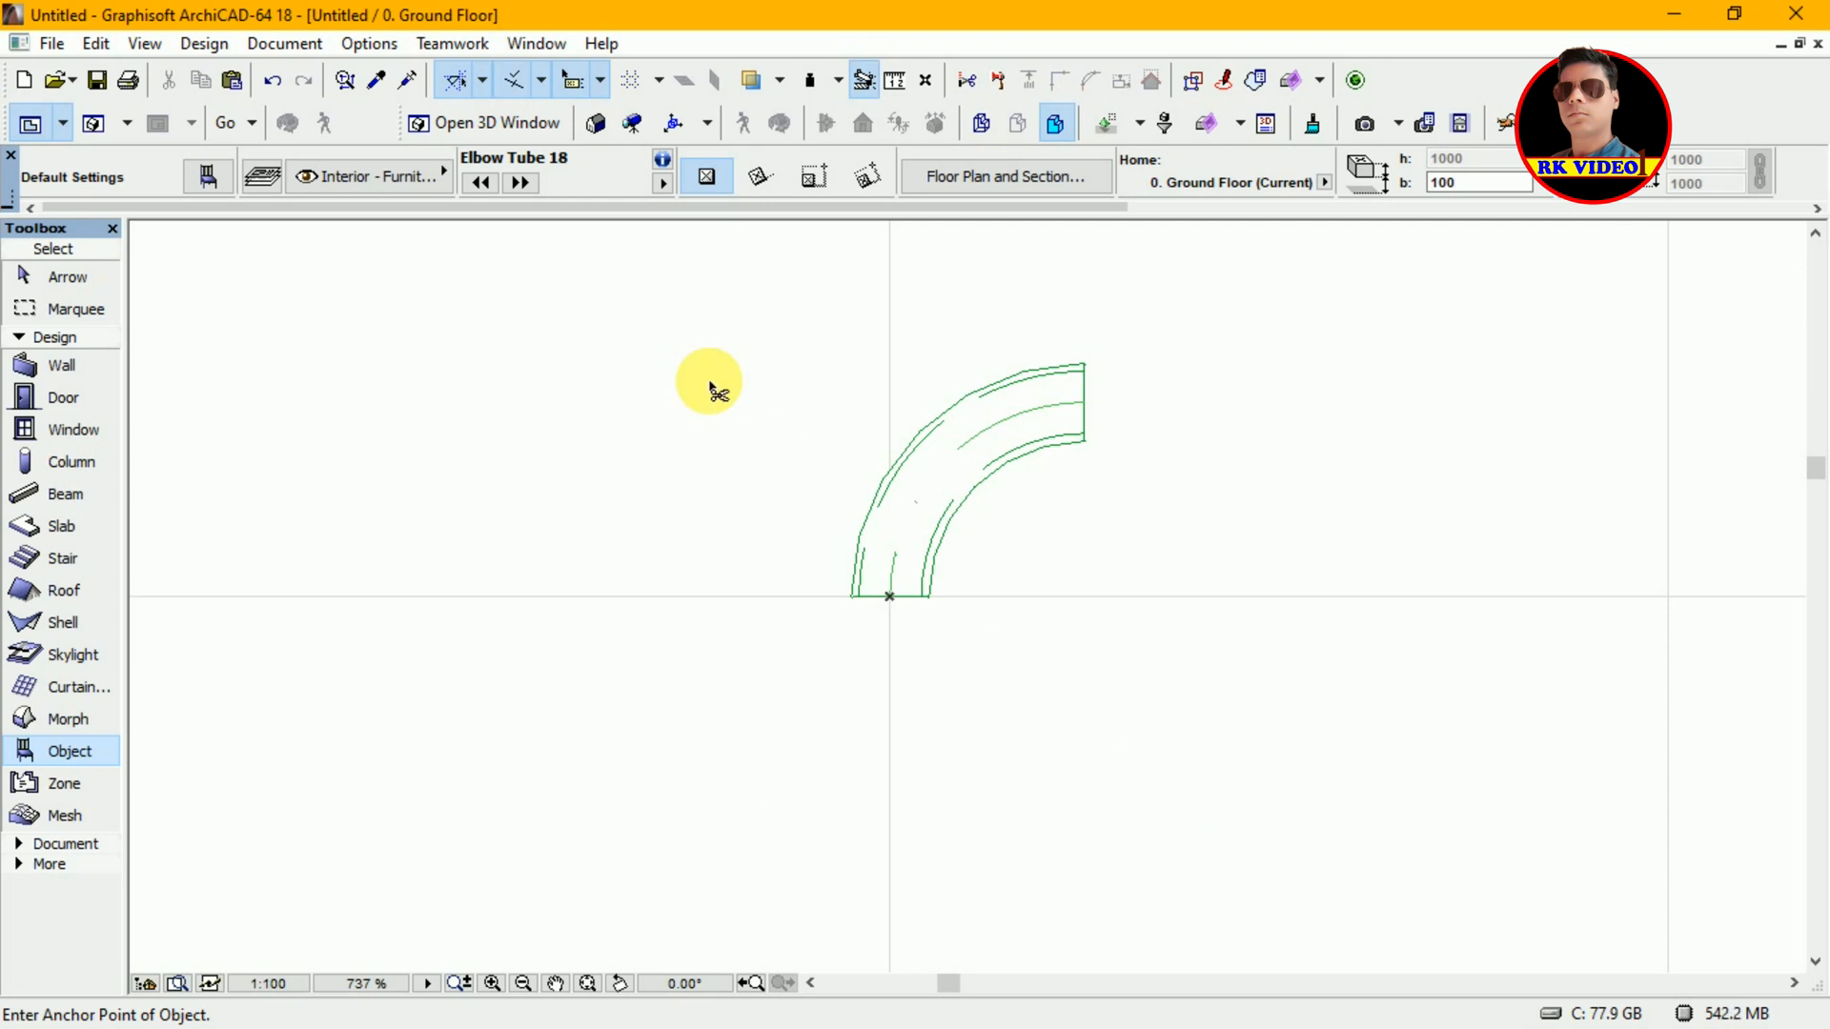
- Show the whole model in 3D, with the placed elbow tube in perspective
{"action": "key", "text": "ctrl+F5"}
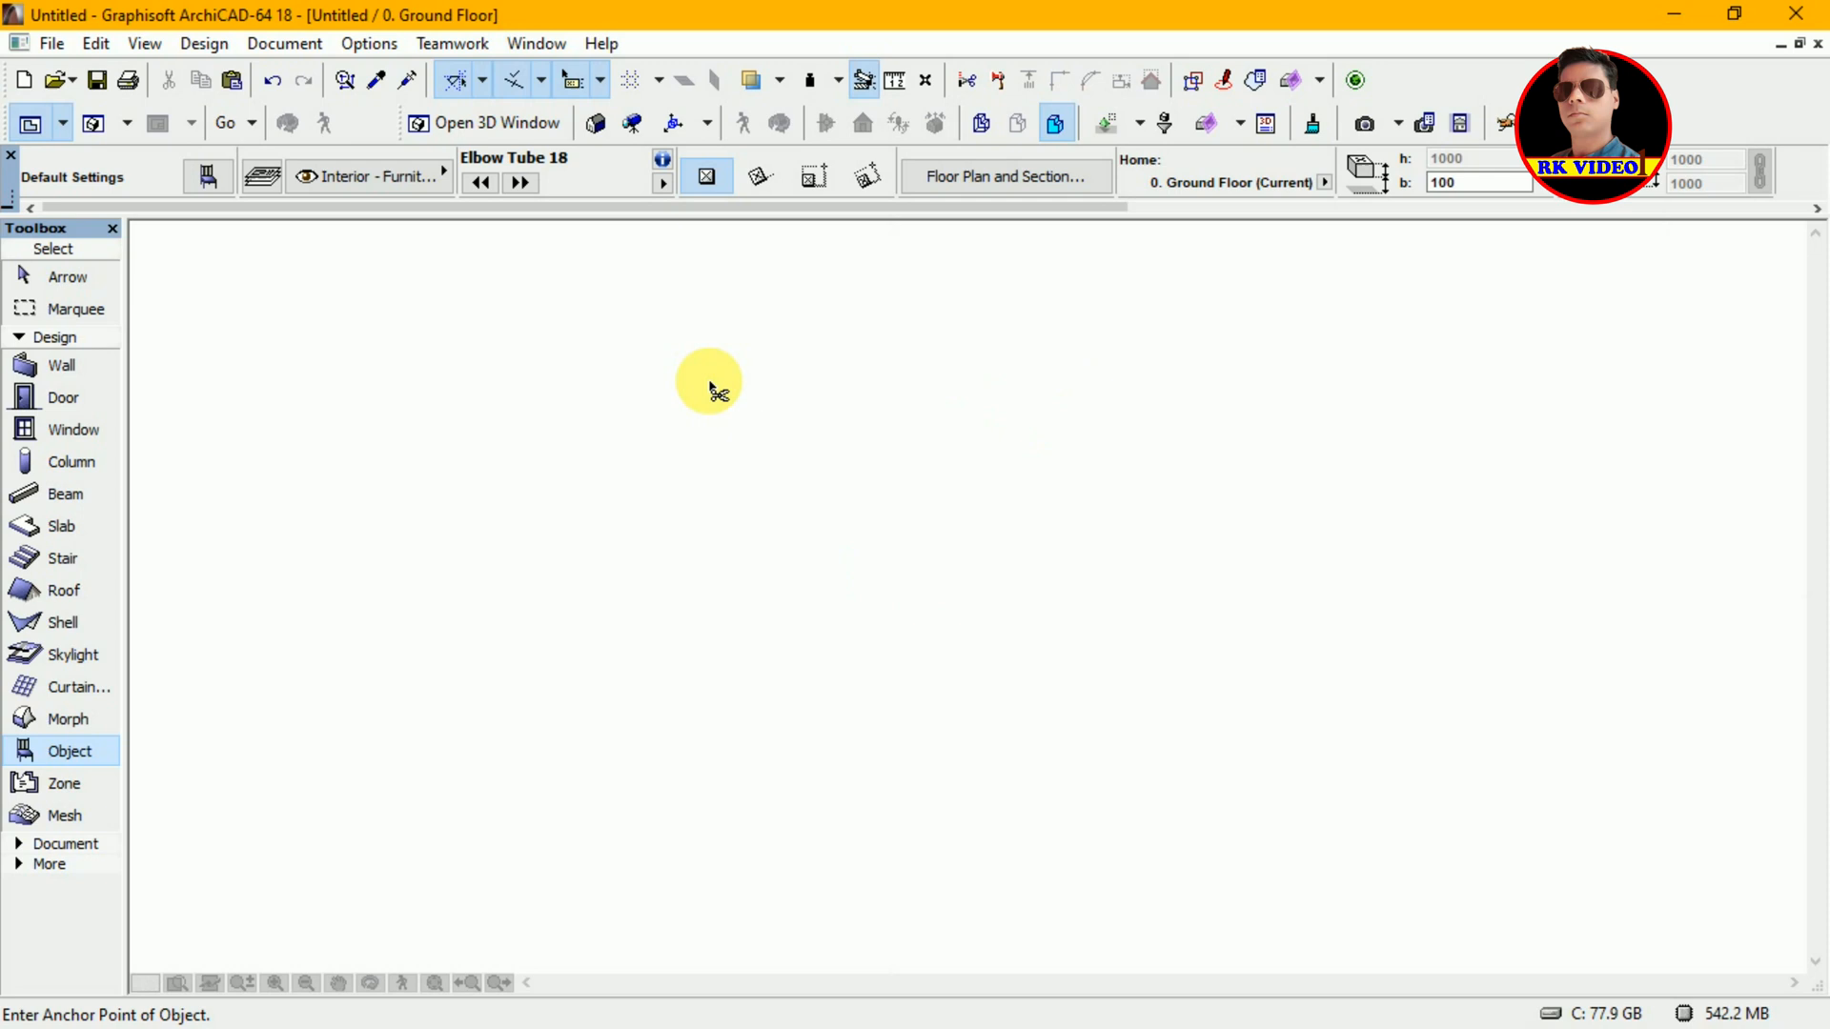
{"action": "left_click", "coordinate": [715, 387]}
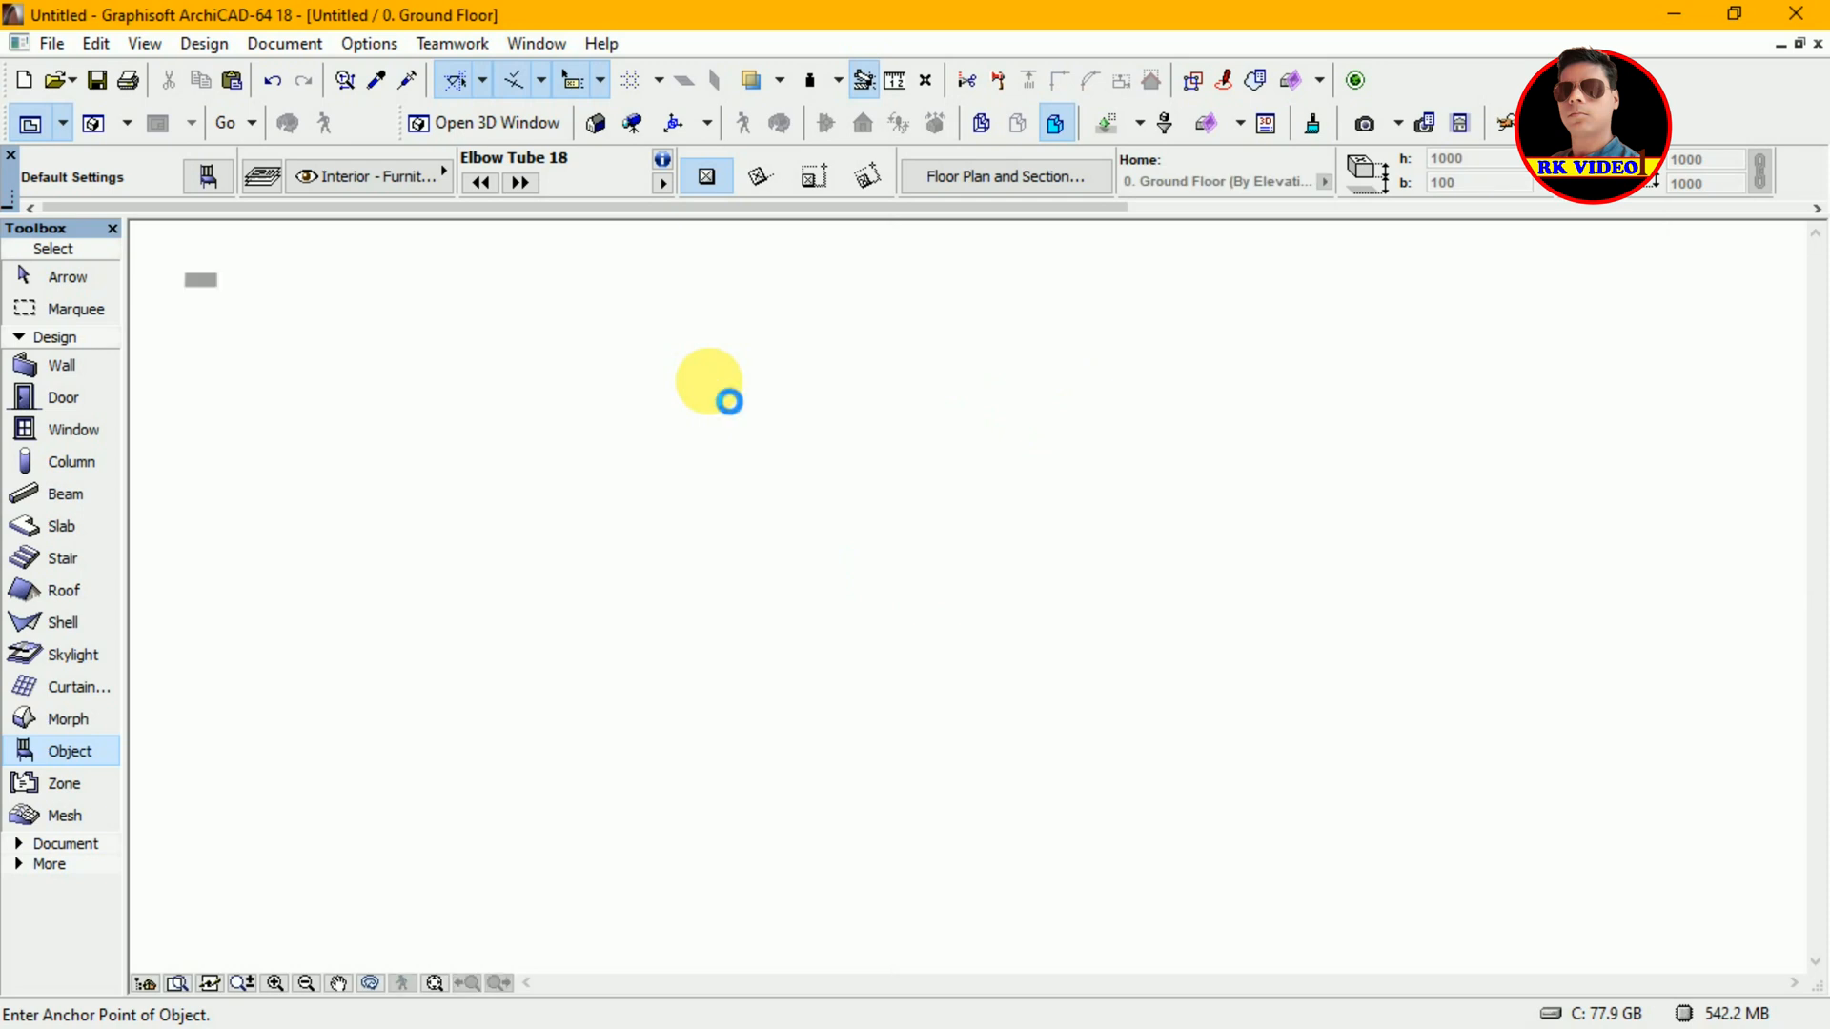
{"action": "key", "text": "F3"}
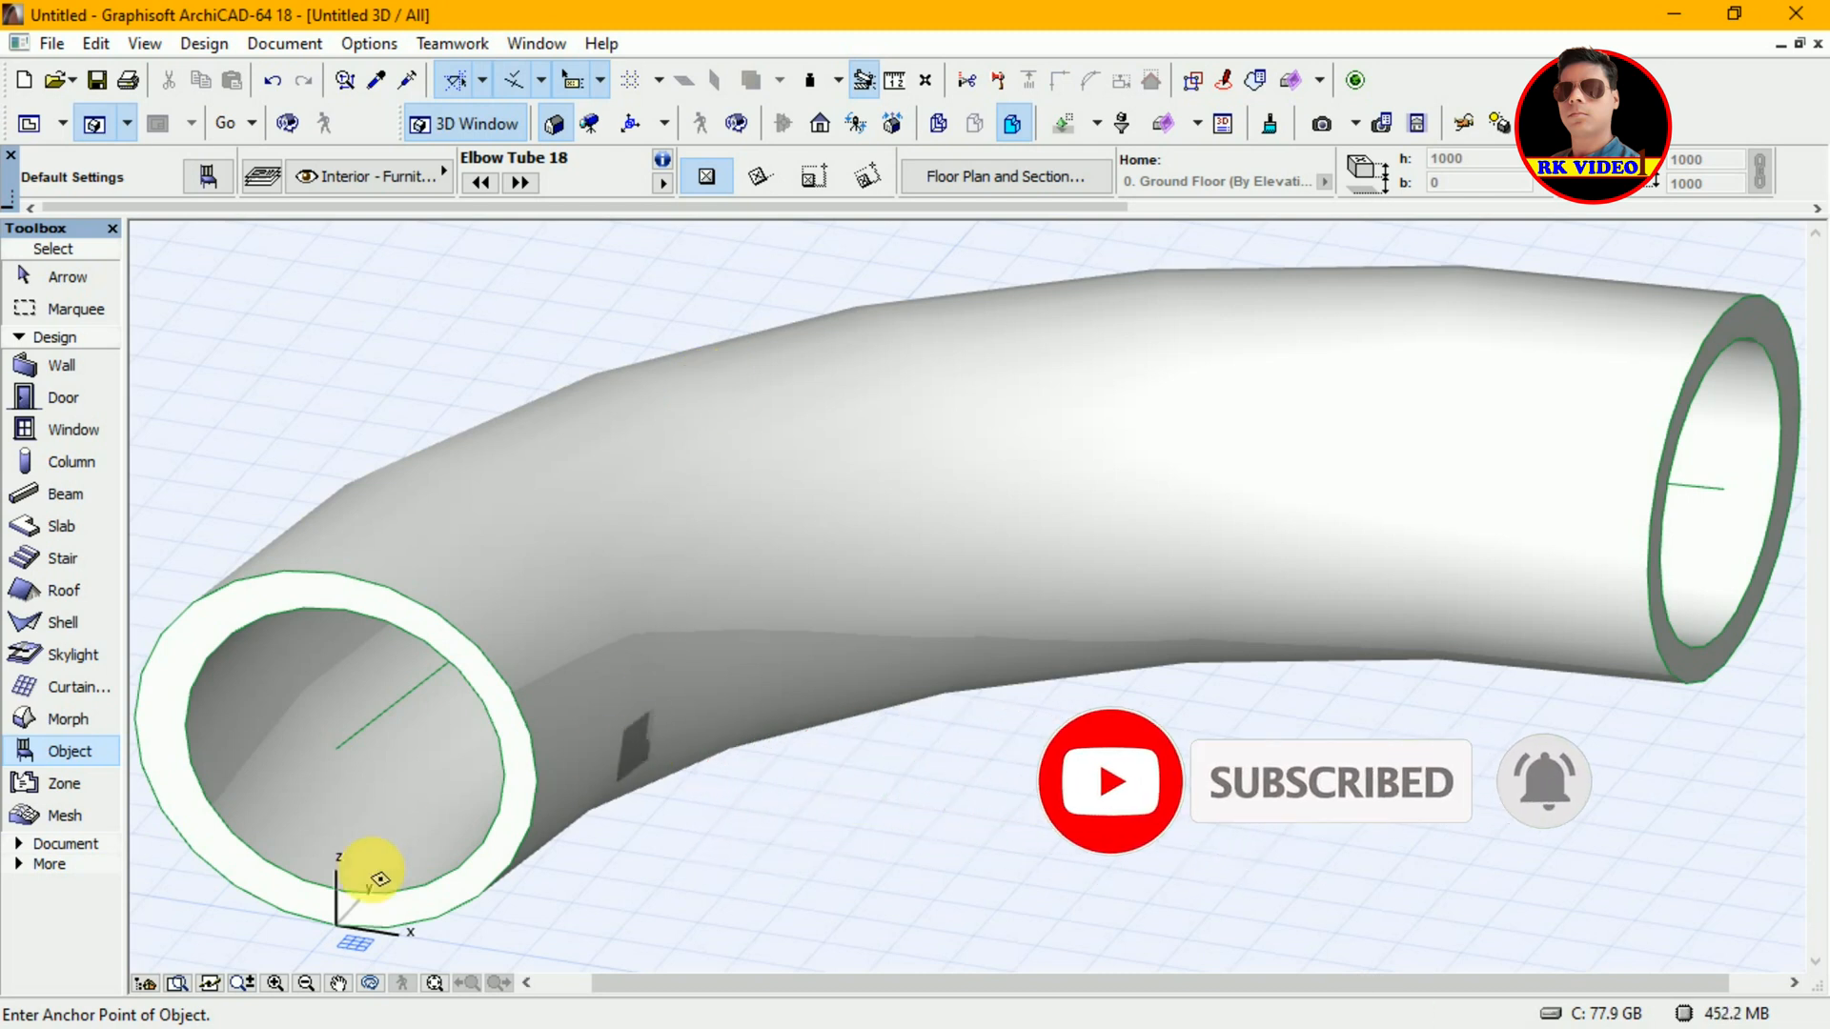
{"action": "left_click", "coordinate": [244, 982]}
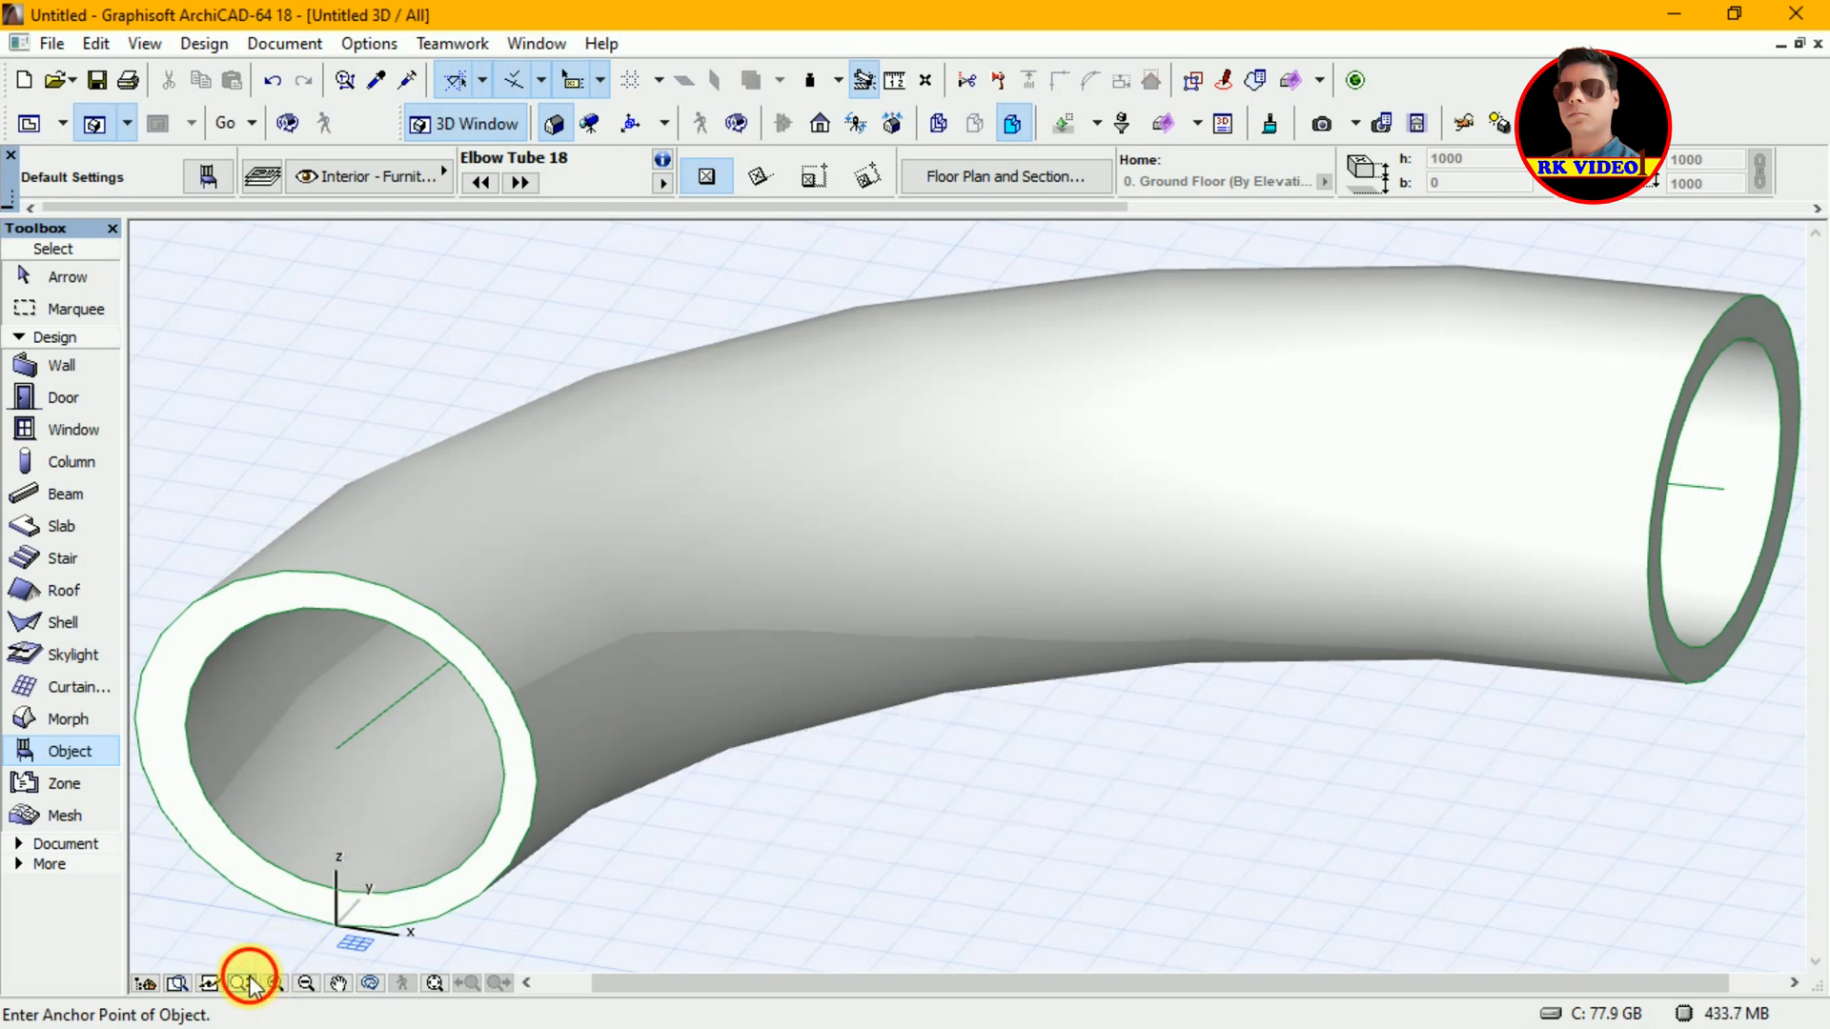
{"action": "left_click", "coordinate": [1584, 441]}
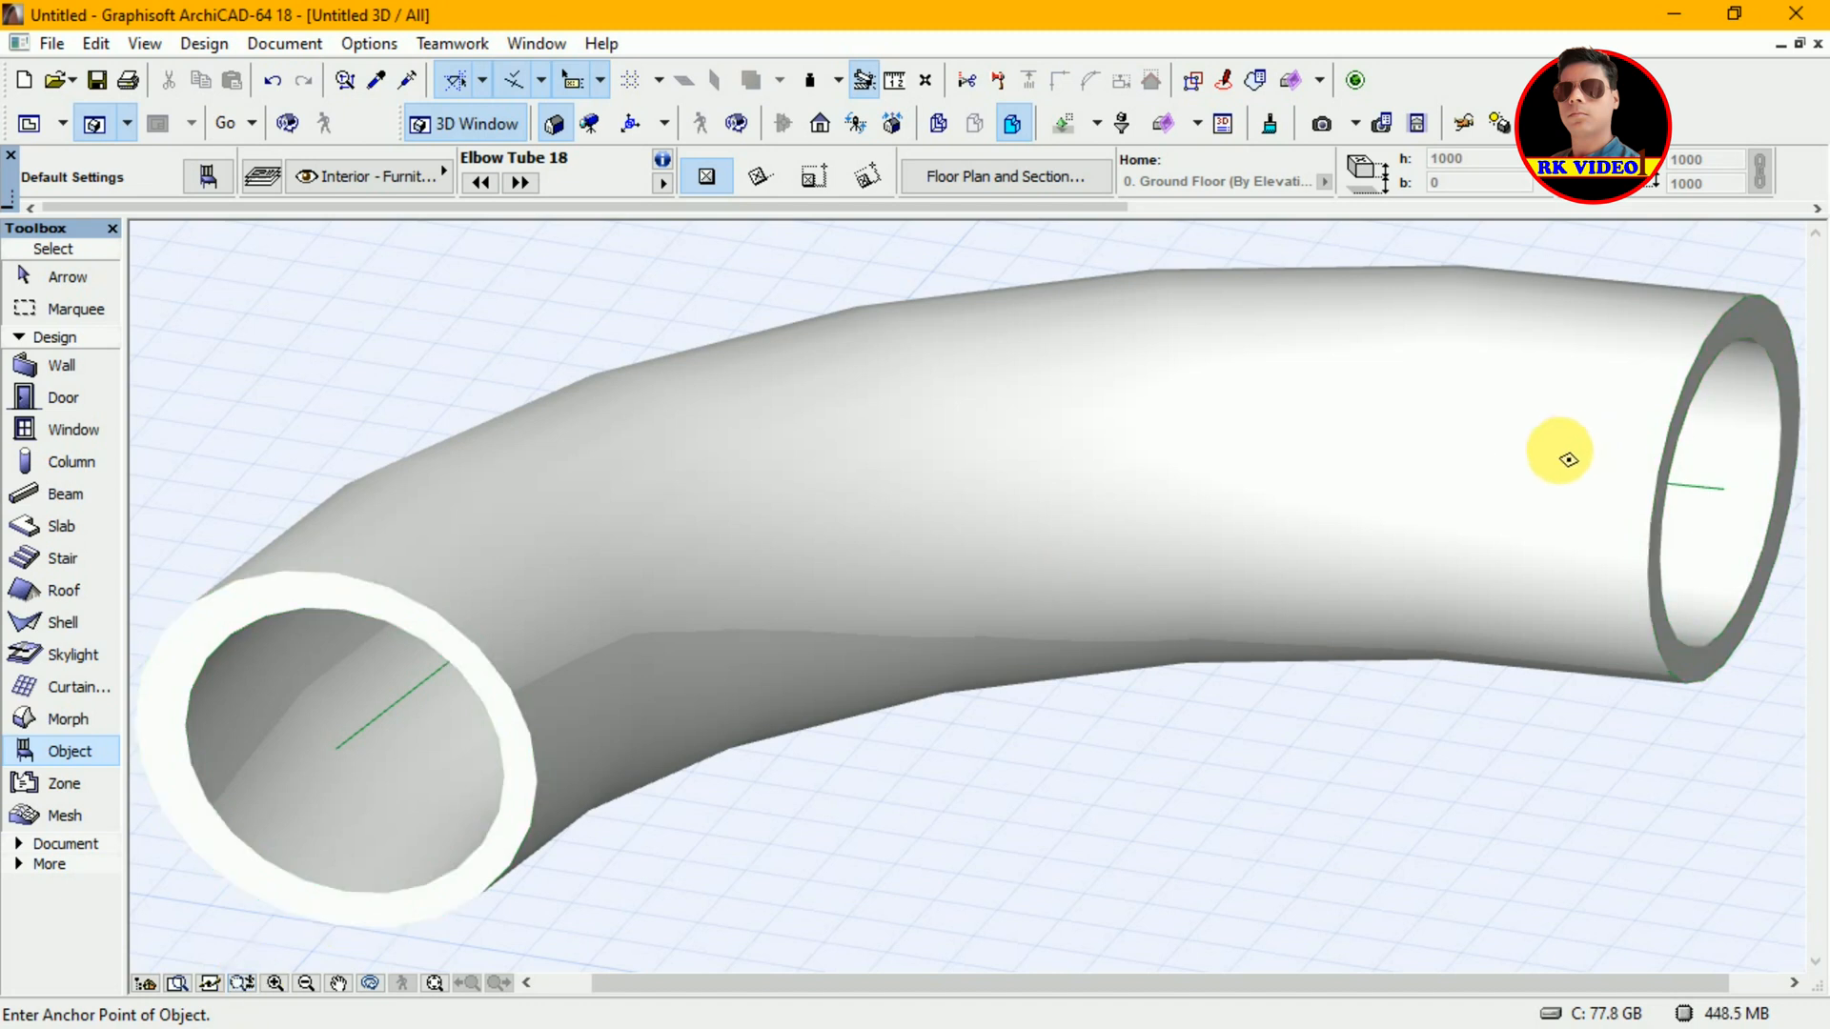
{"action": "scroll", "coordinate": [1498, 497], "scroll_direction": "down", "scroll_amount": 5}
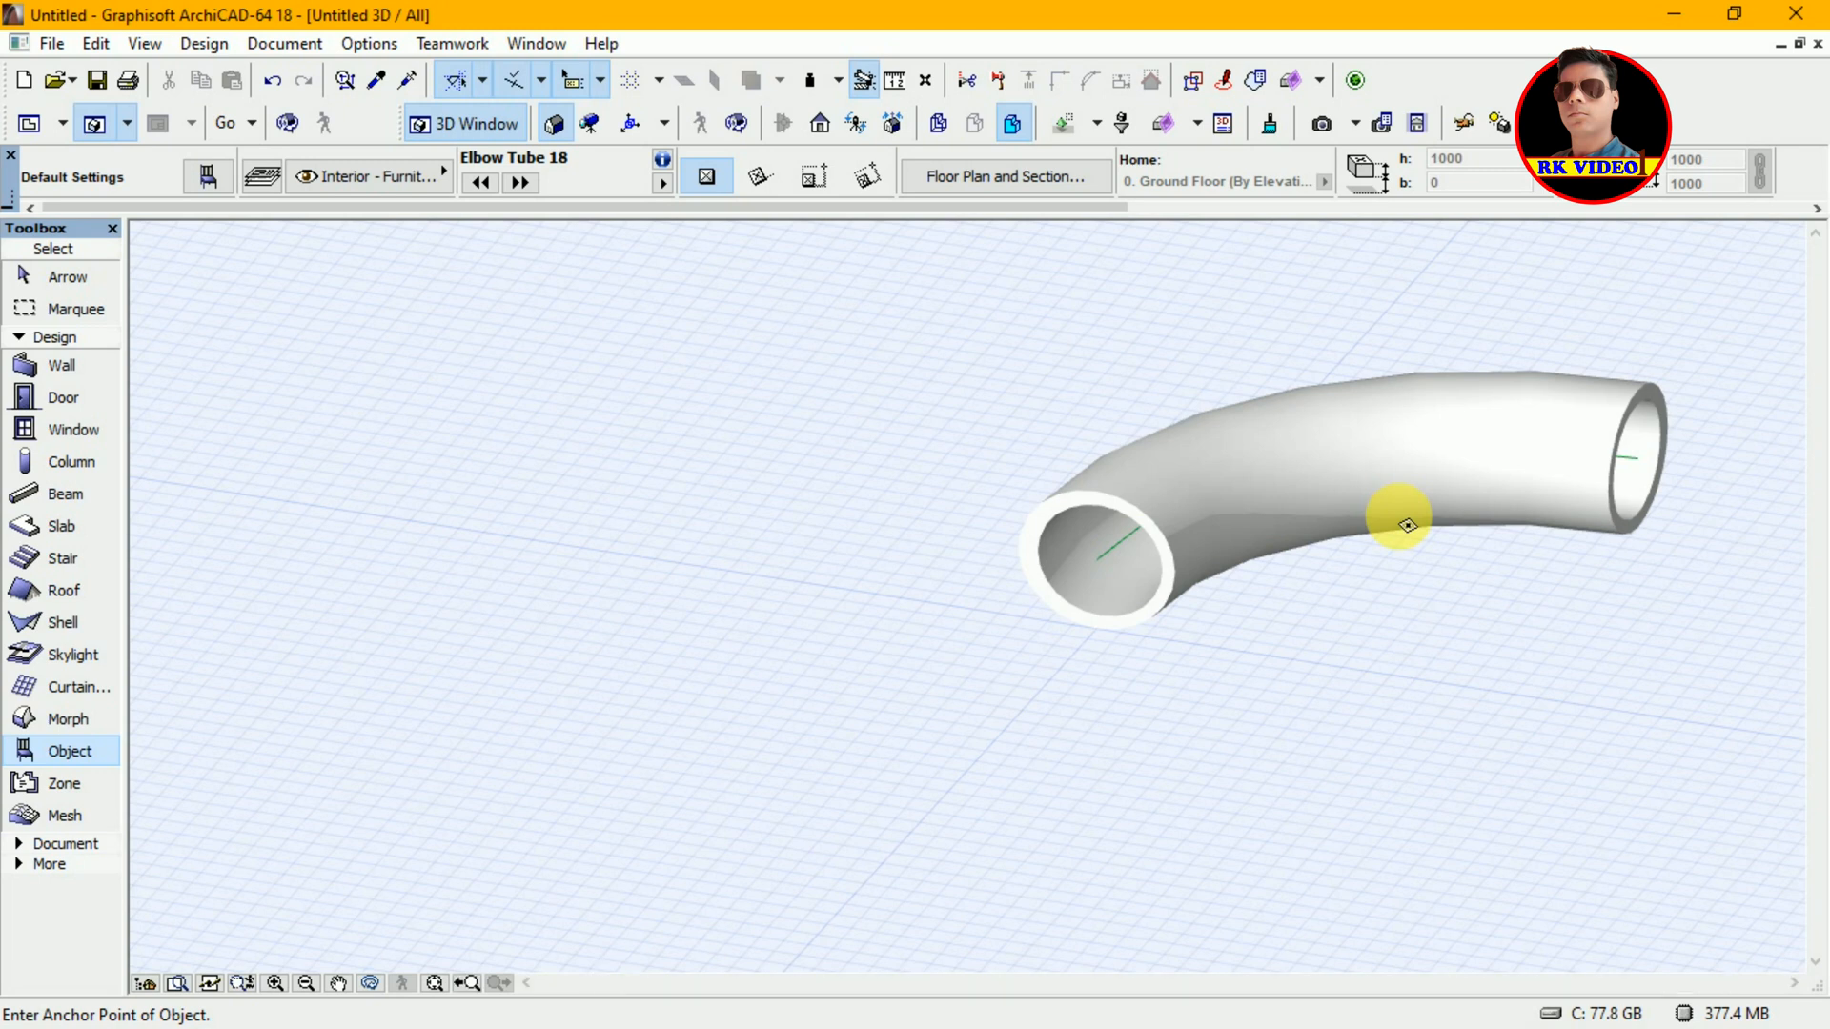
{"action": "left_click", "coordinate": [435, 982]}
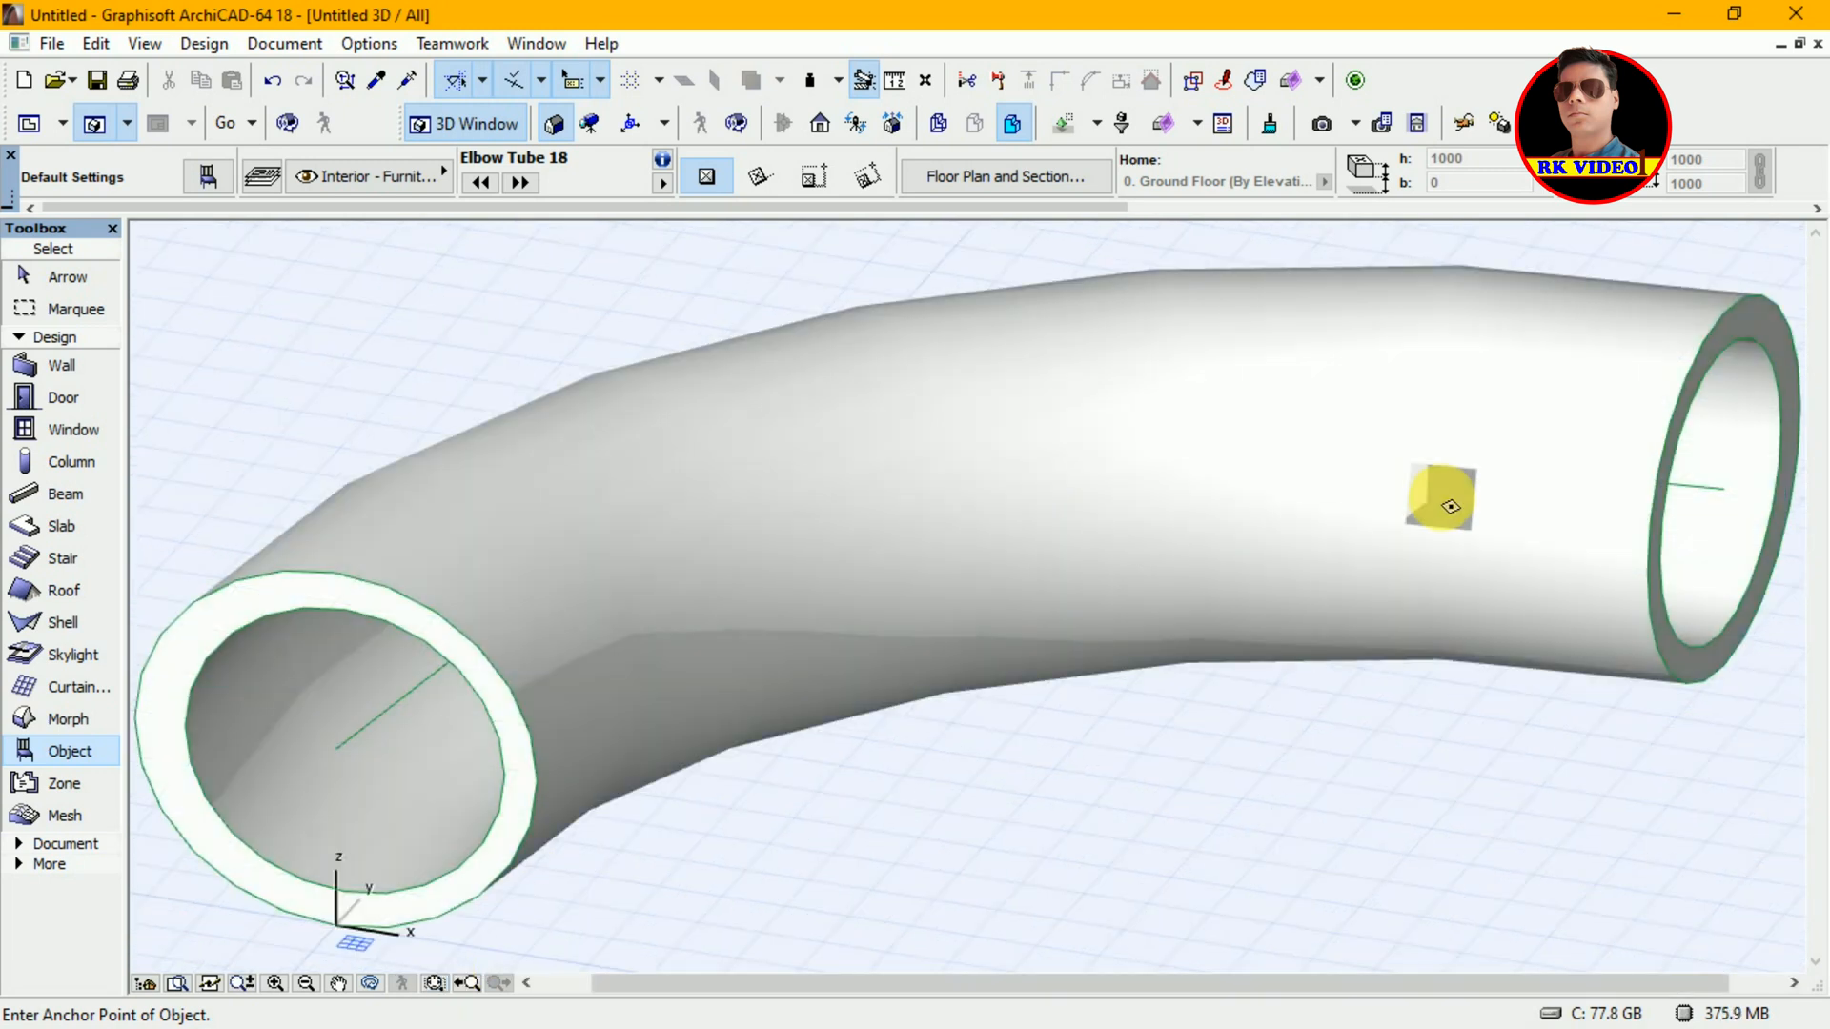
{"action": "left_click", "coordinate": [242, 983]}
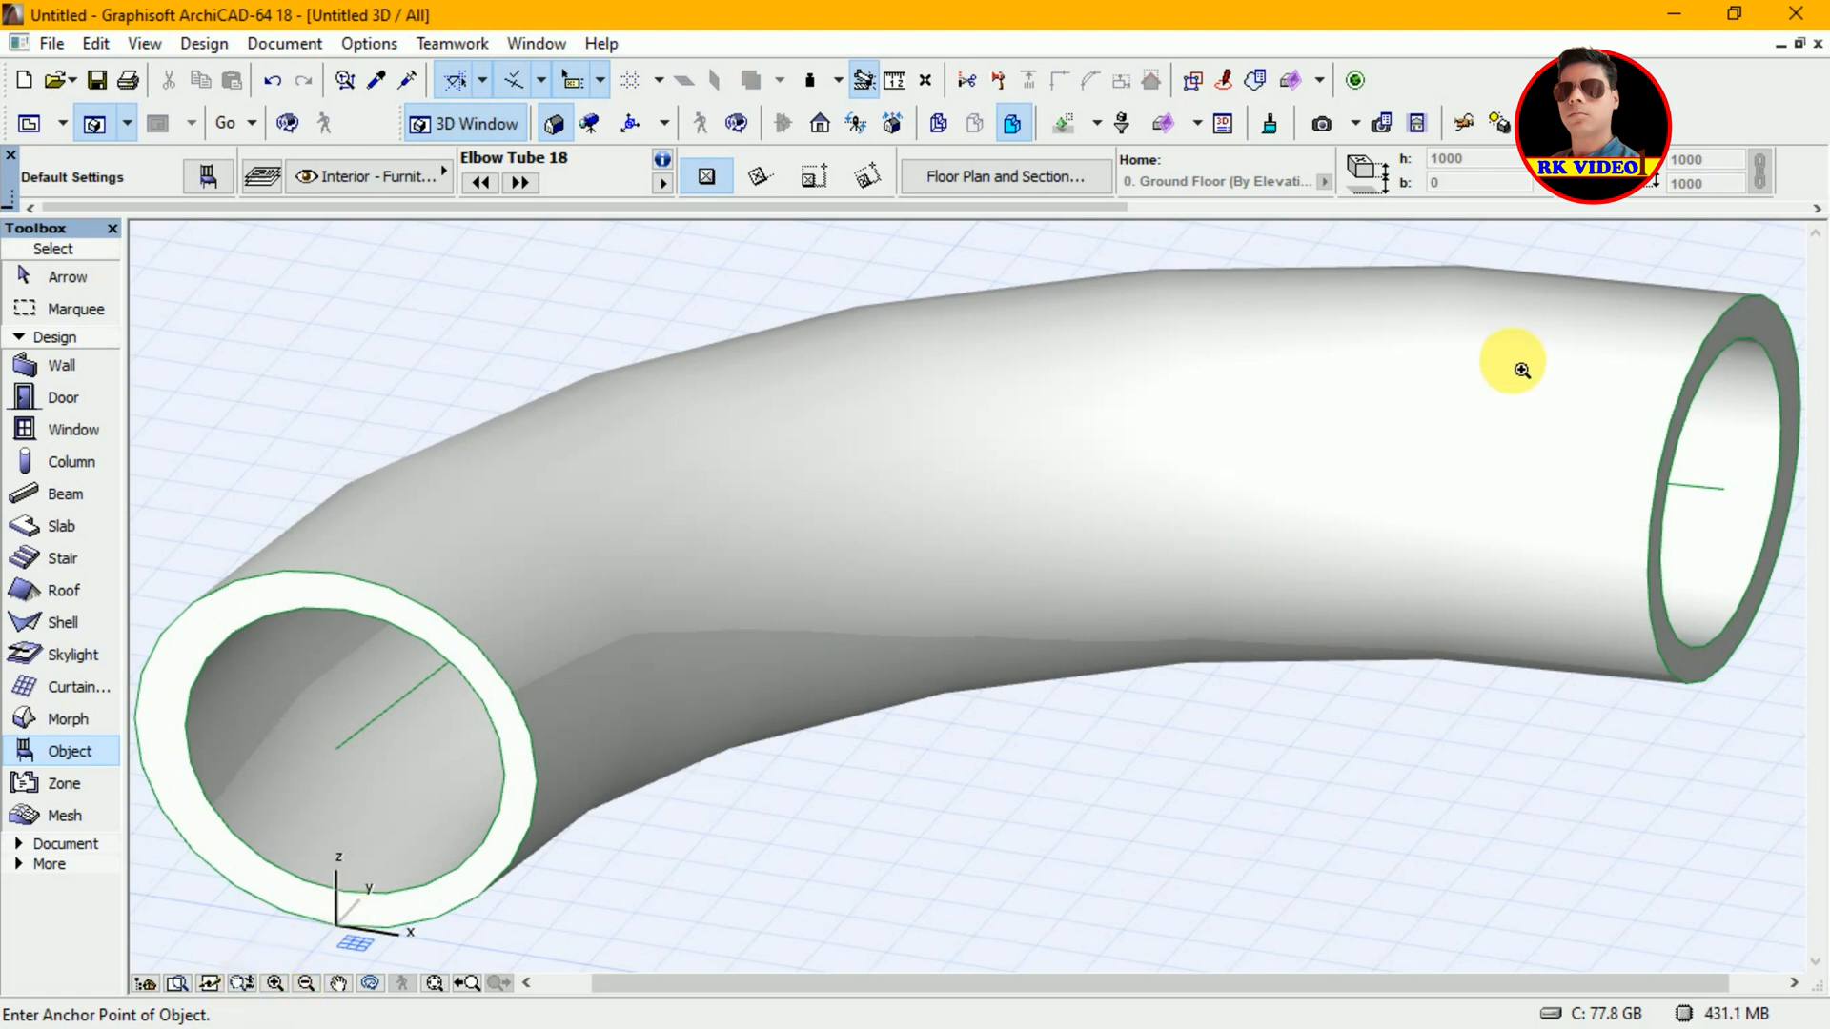
{"action": "scroll", "coordinate": [1495, 379], "scroll_direction": "down", "scroll_amount": 5}
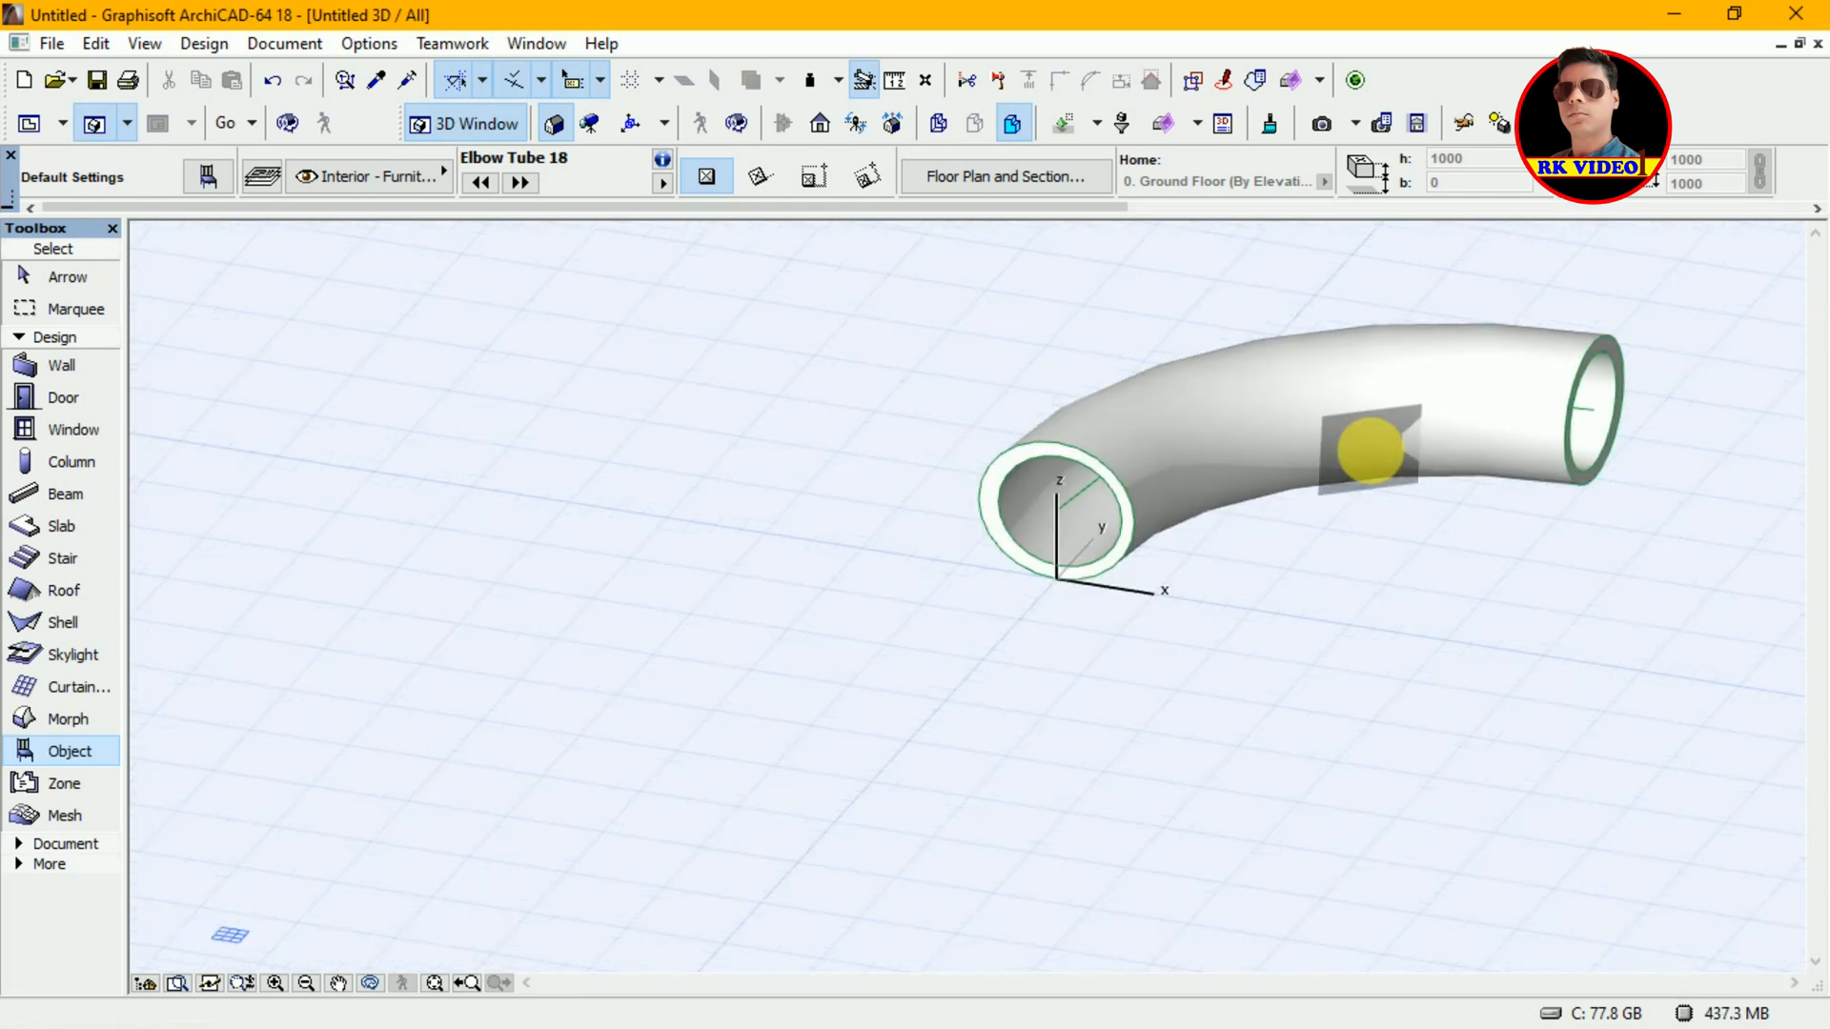
{"action": "left_click", "coordinate": [1034, 597]}
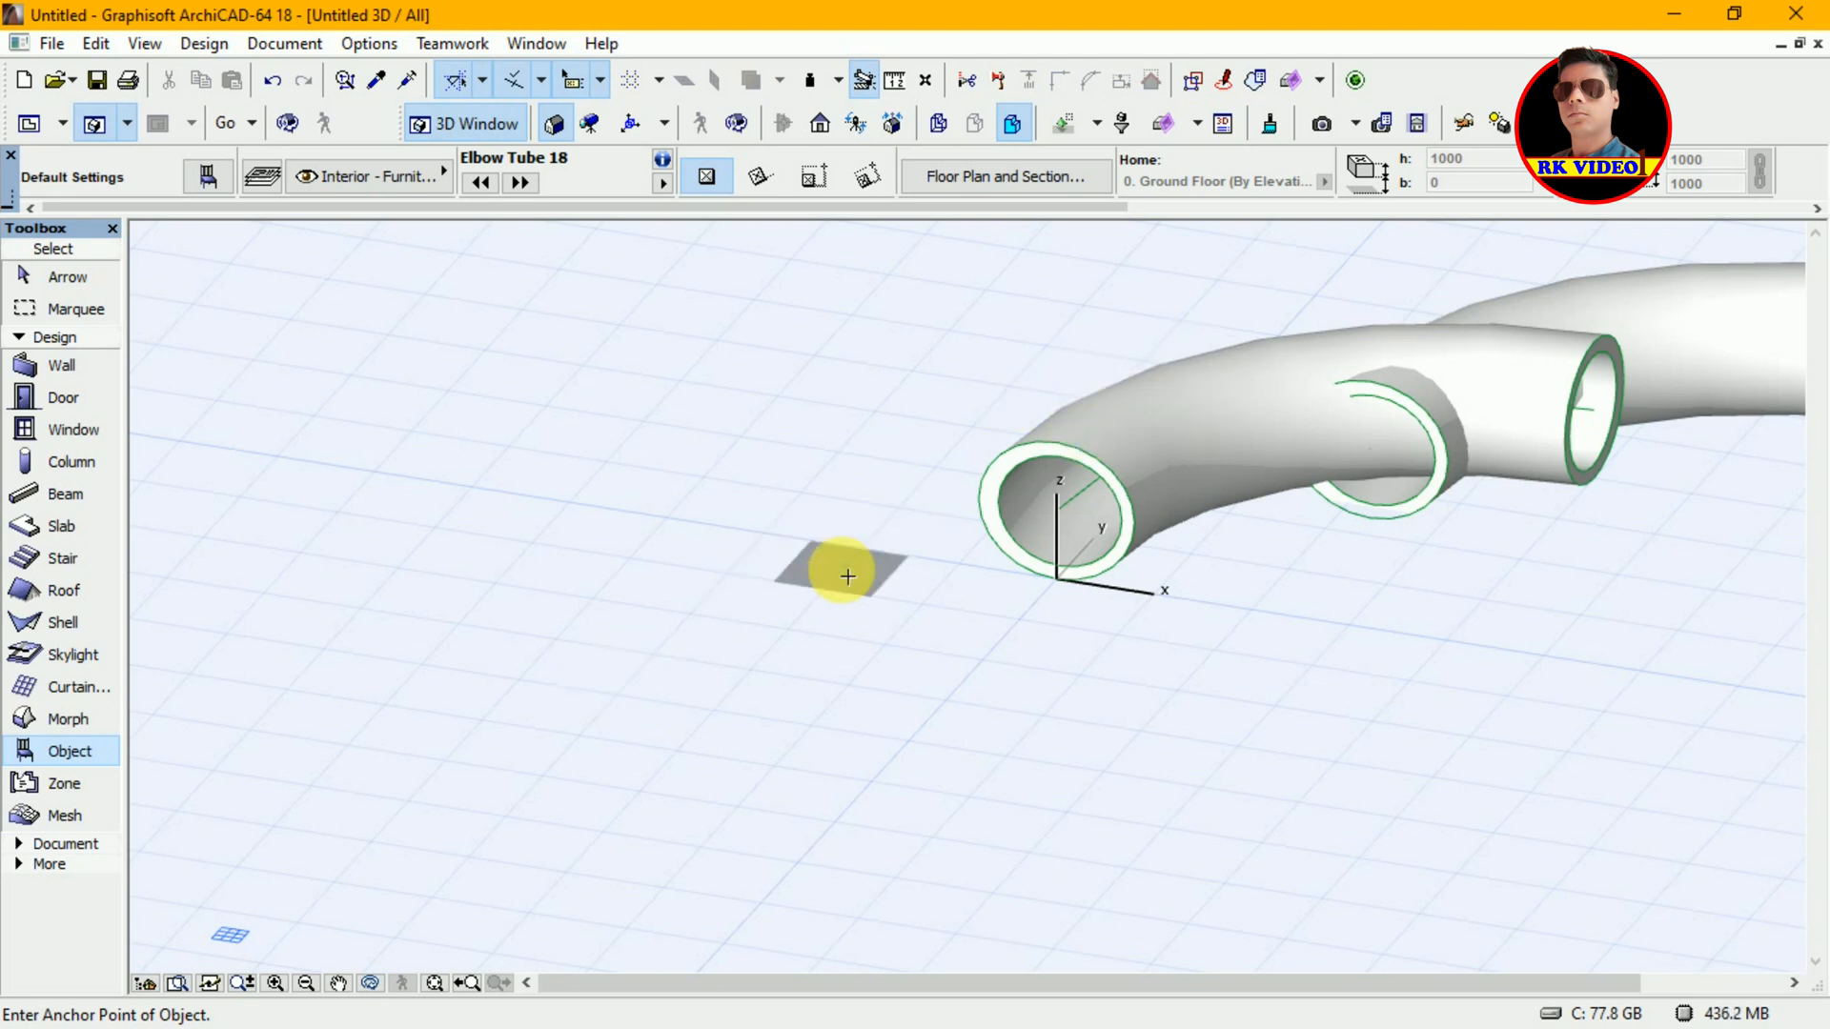
{"action": "key", "text": "ctrl+z"}
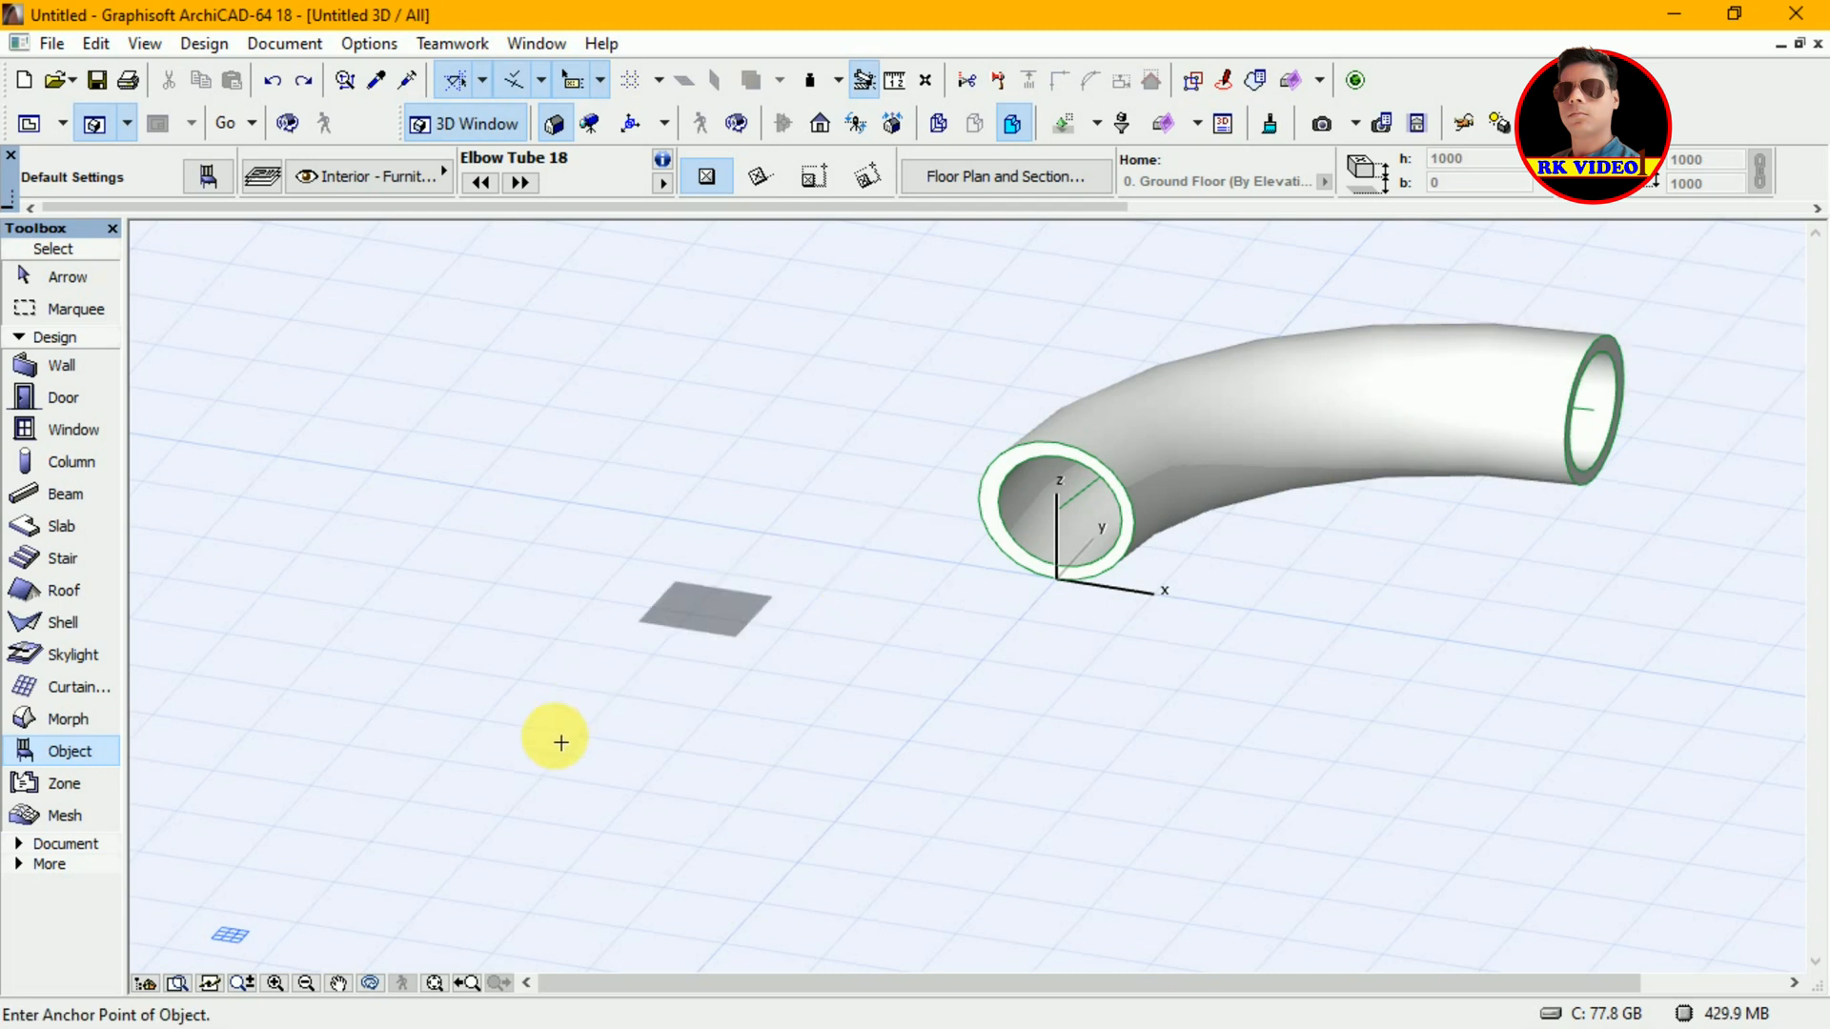
{"action": "left_click", "coordinate": [434, 984]}
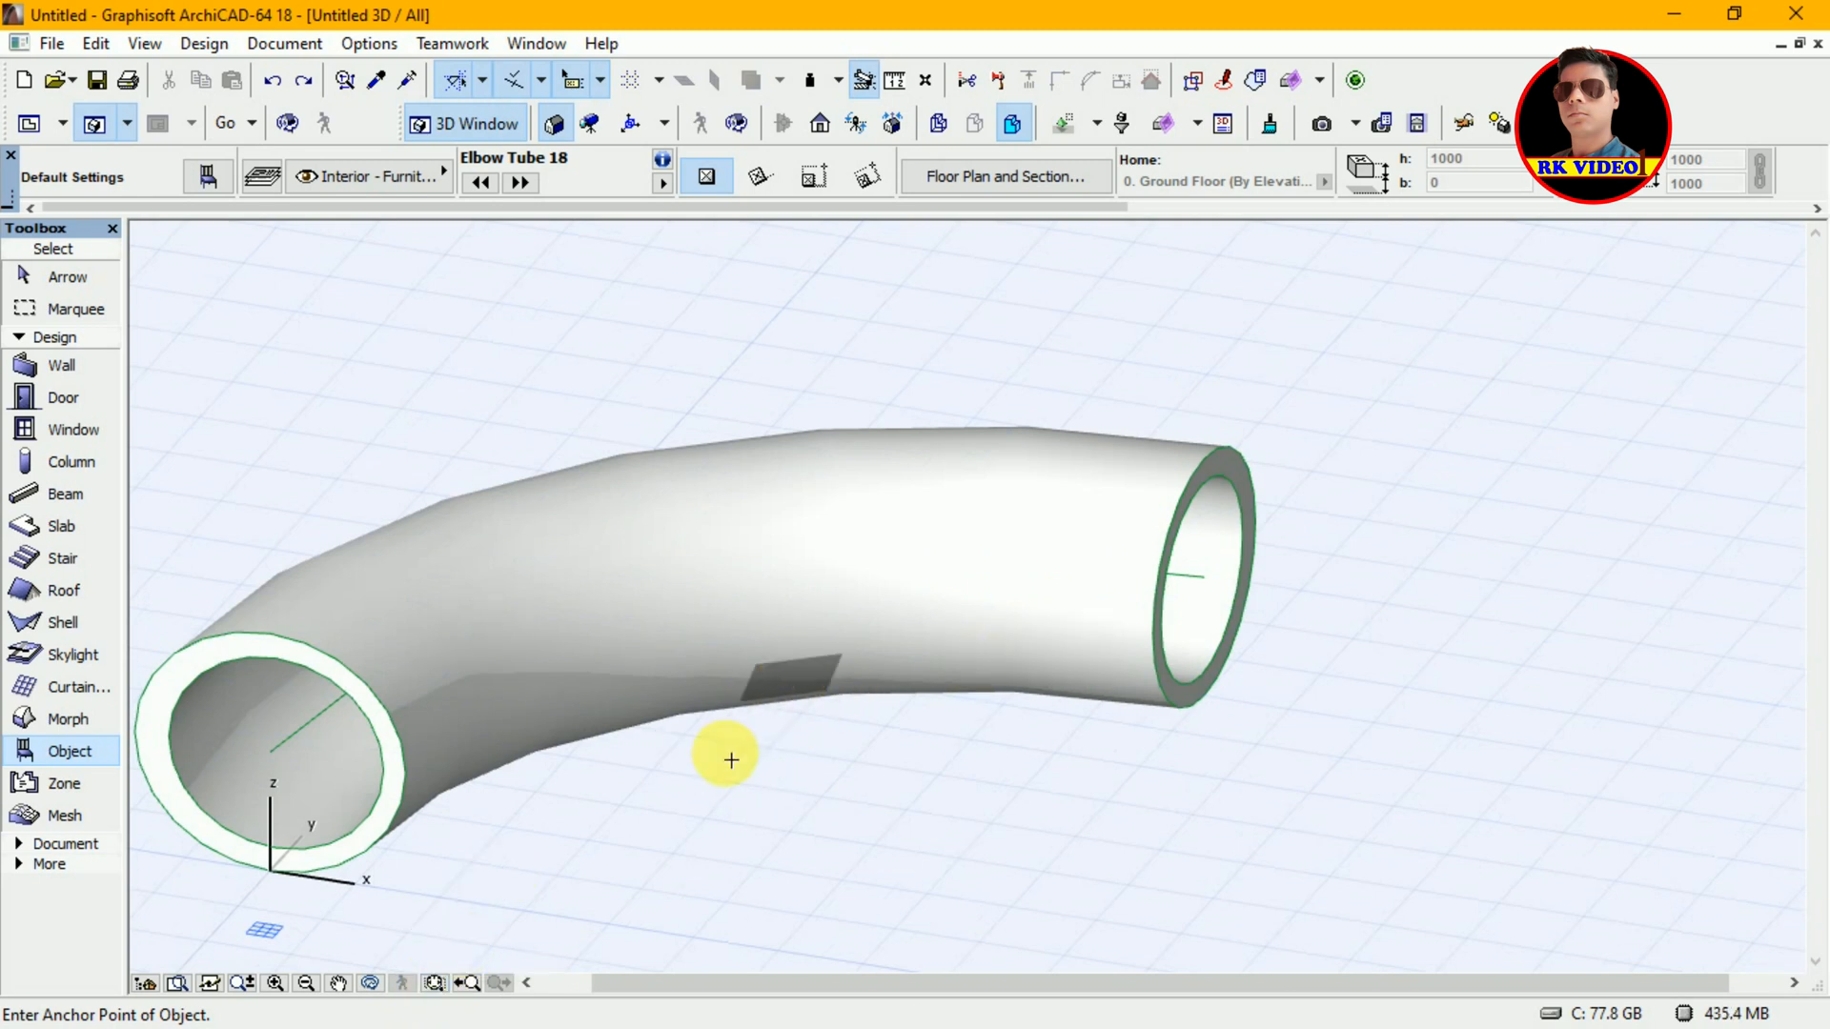
{"action": "key", "text": "o"}
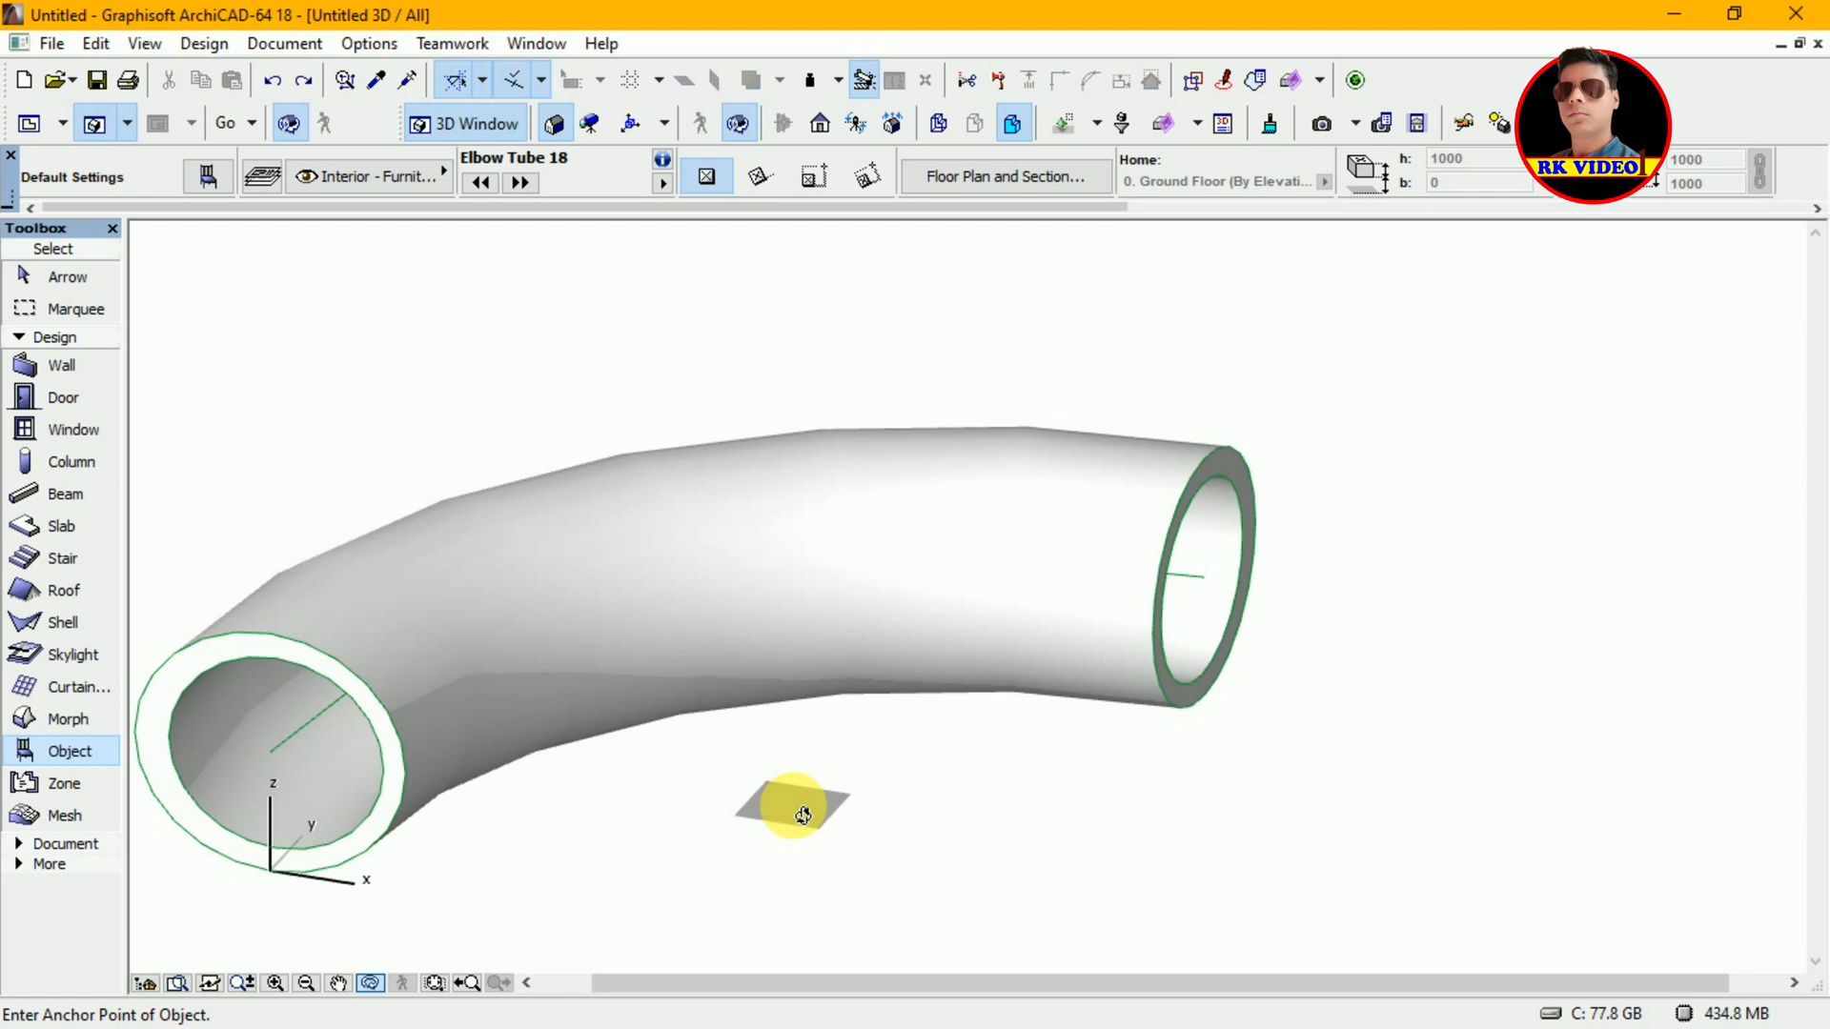
{"action": "left_click", "coordinate": [774, 851]}
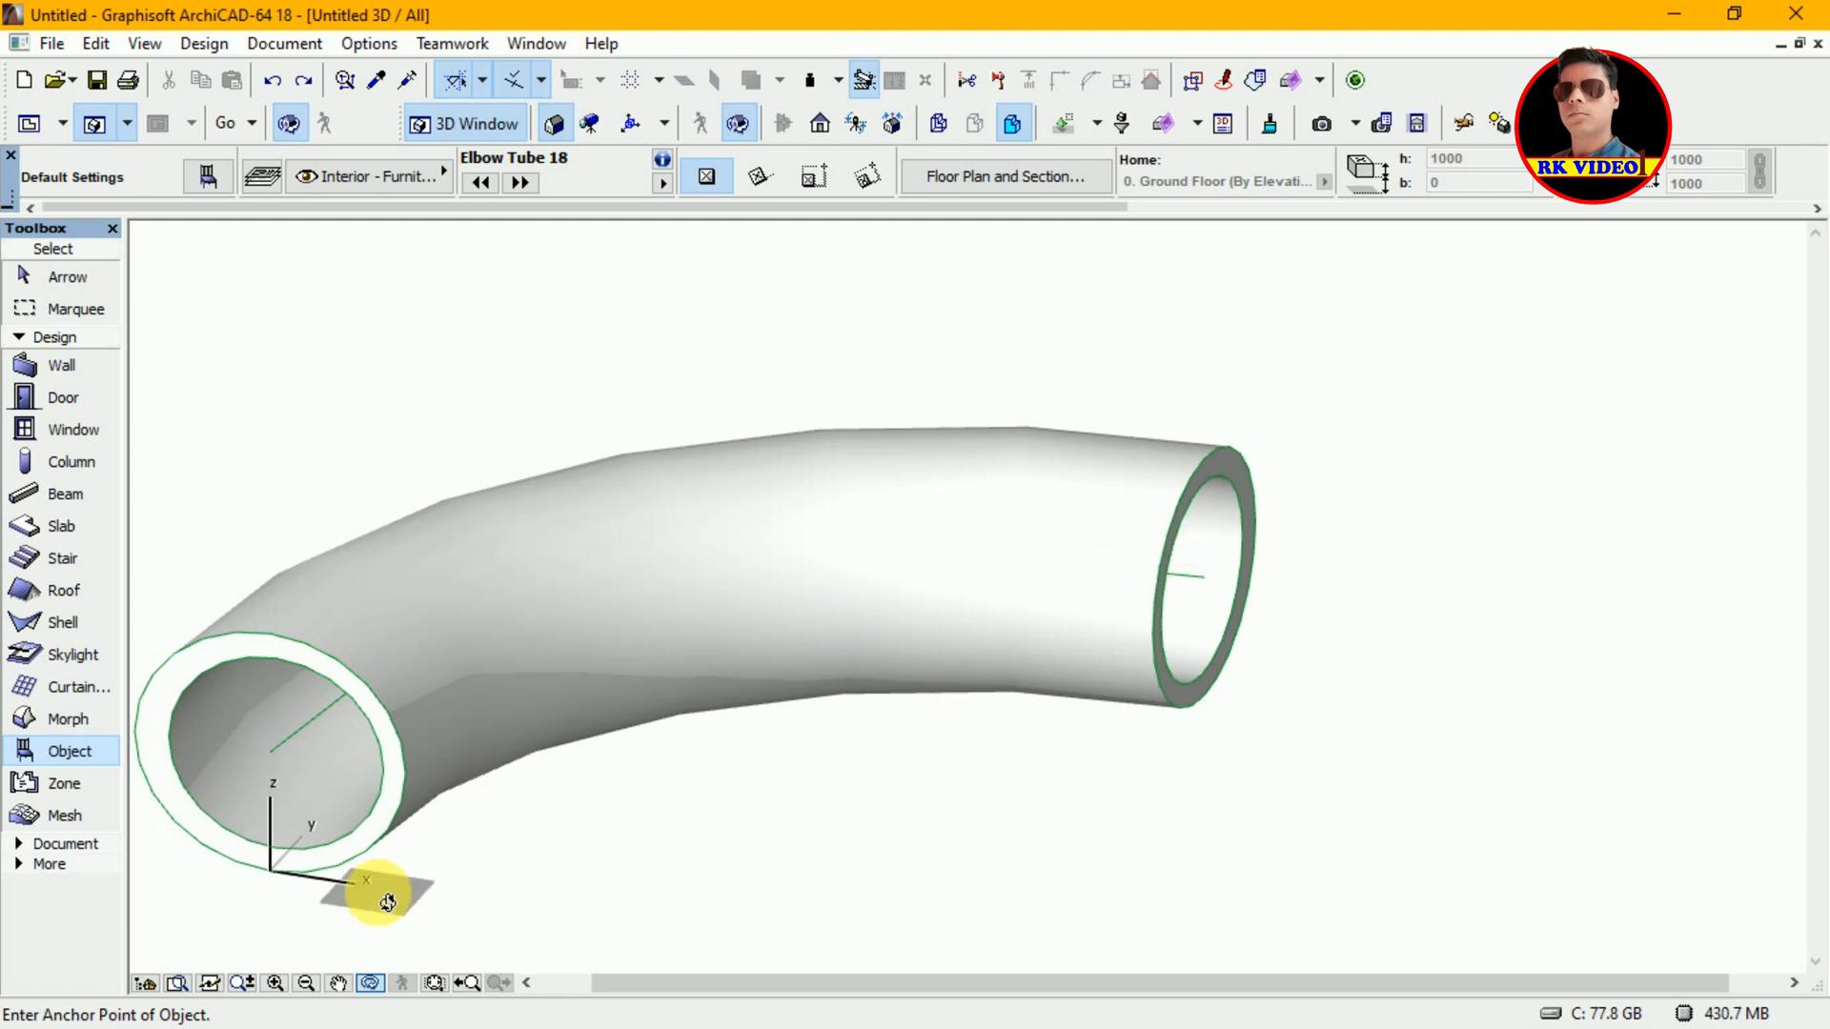
{"action": "left_click", "coordinate": [339, 983]}
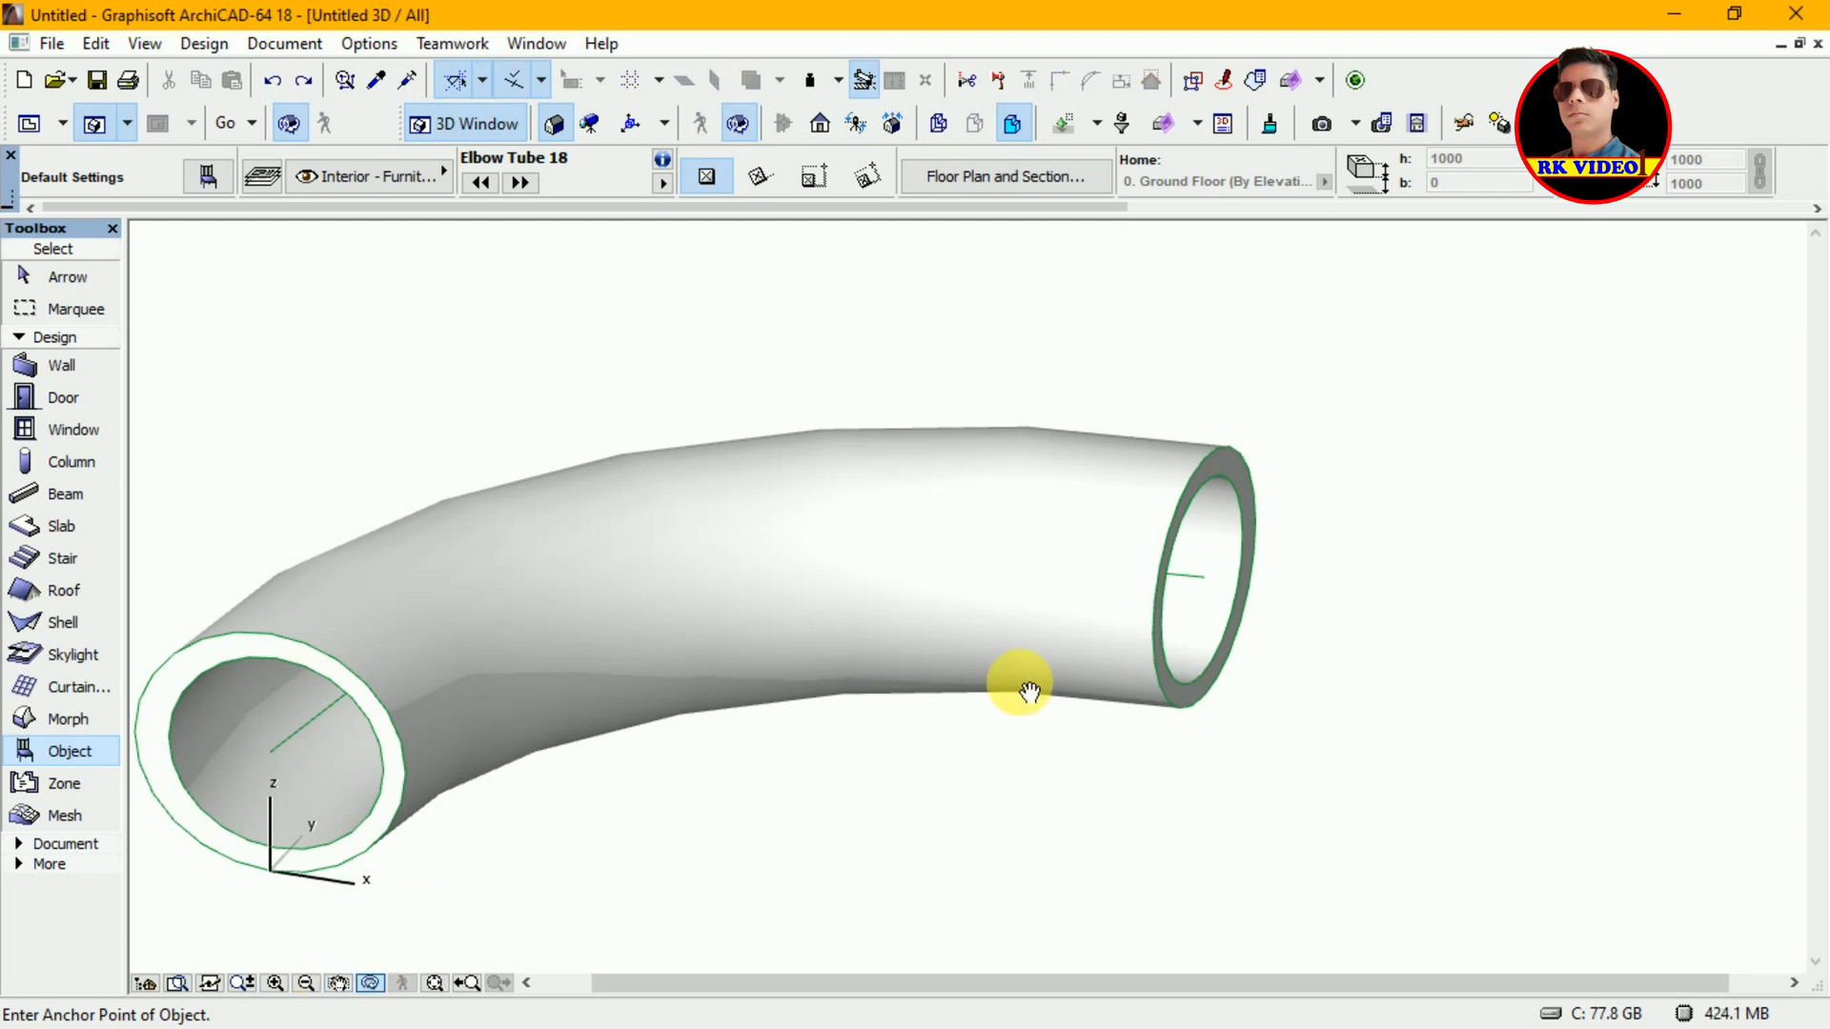
{"action": "left_click_drag", "start_coordinate": [935, 764], "coordinate": [1152, 723]}
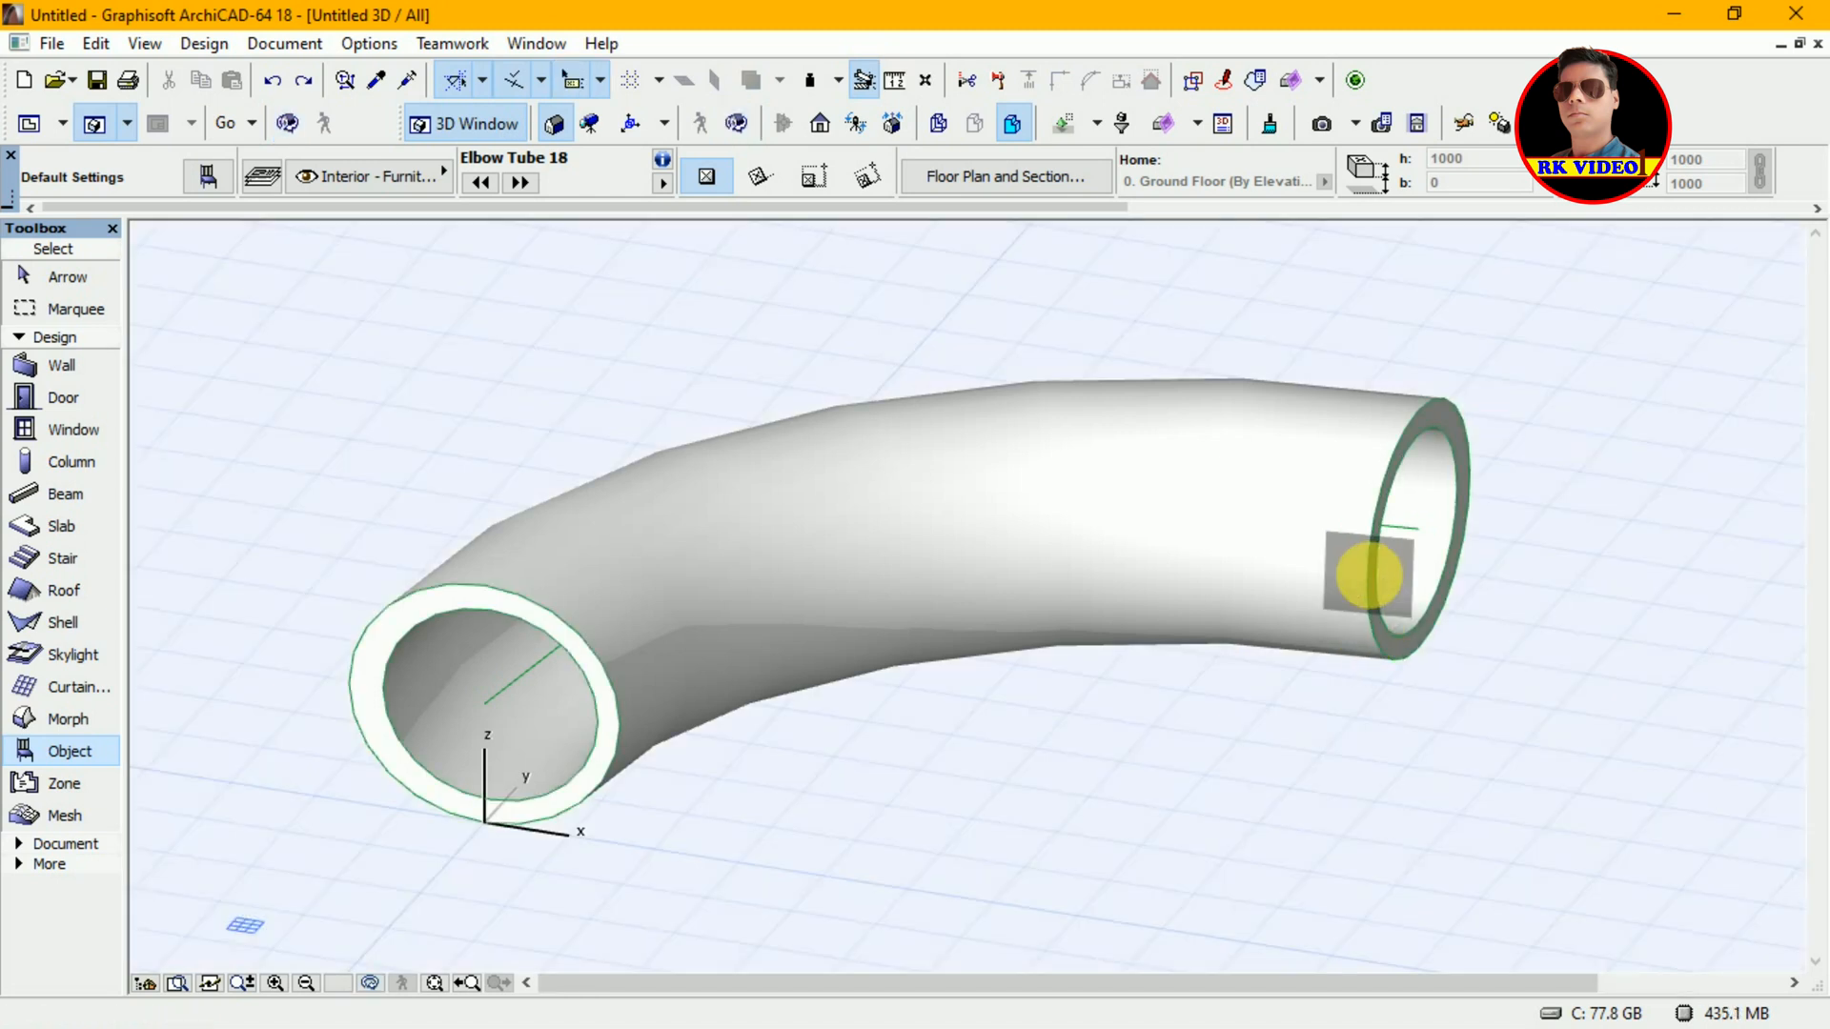
{"action": "left_click", "coordinate": [1378, 584]}
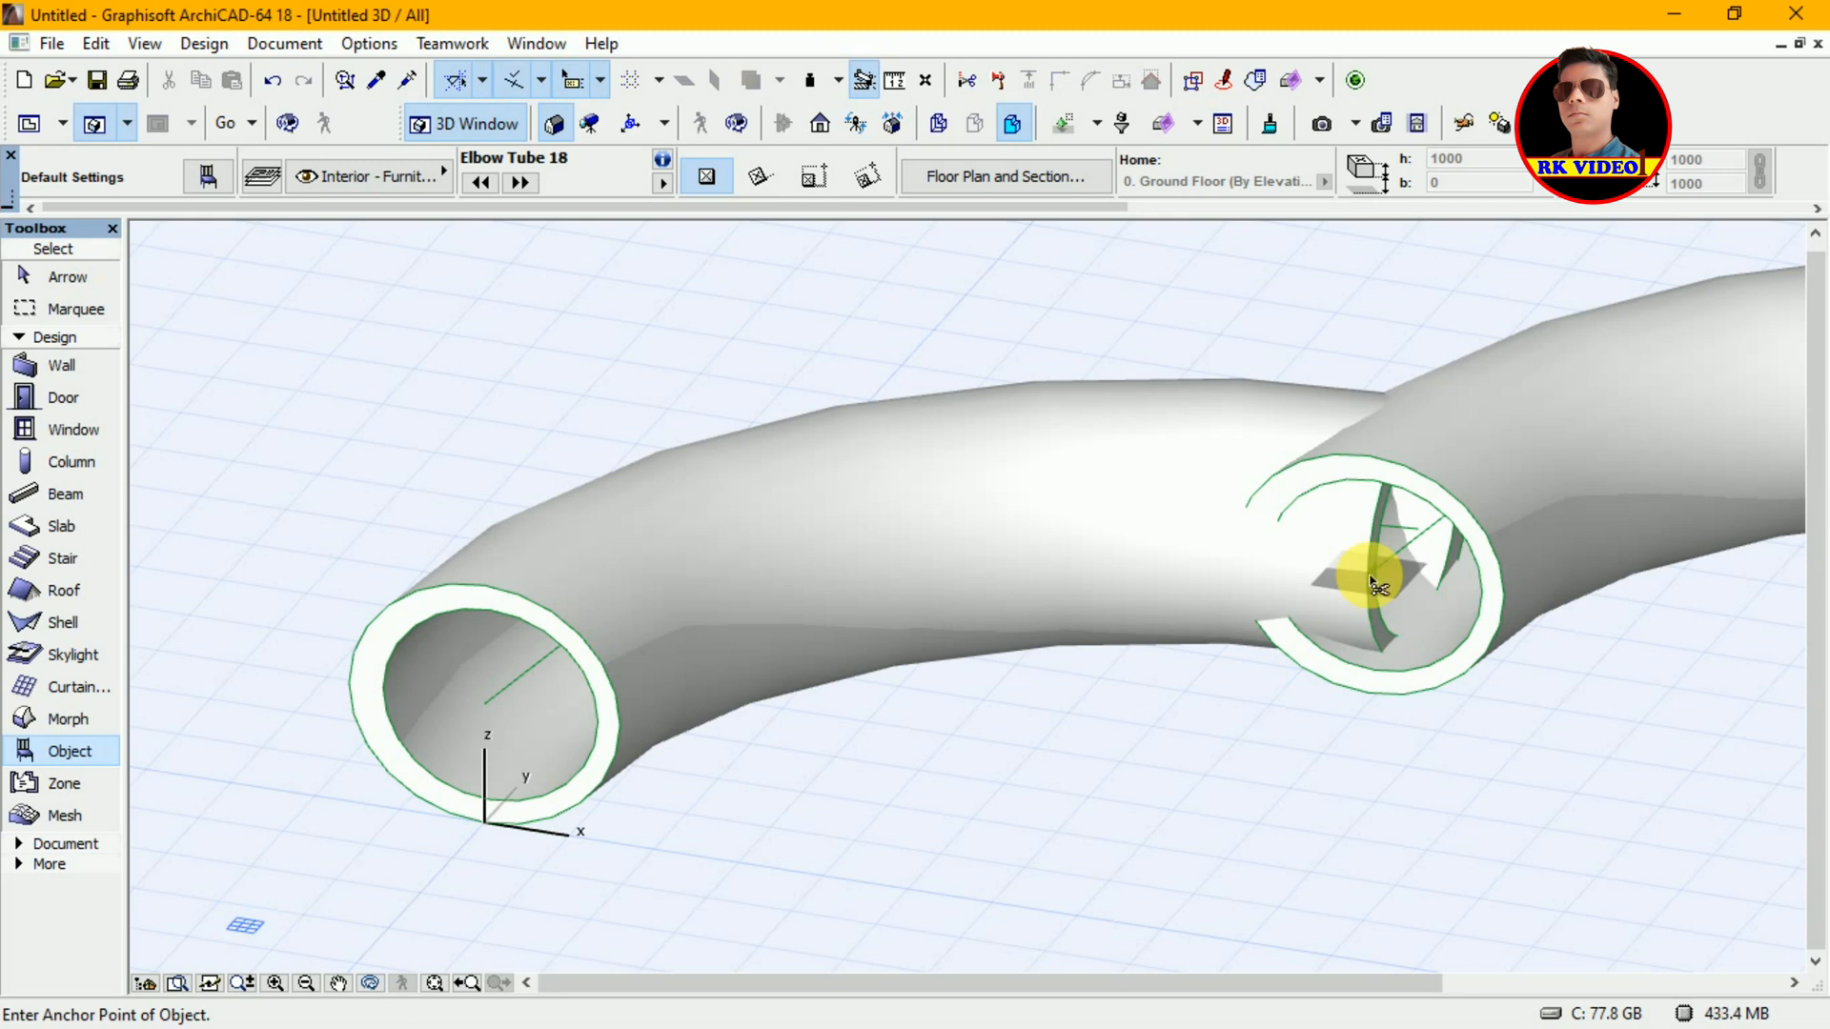
{"action": "key", "text": "ctrl+z"}
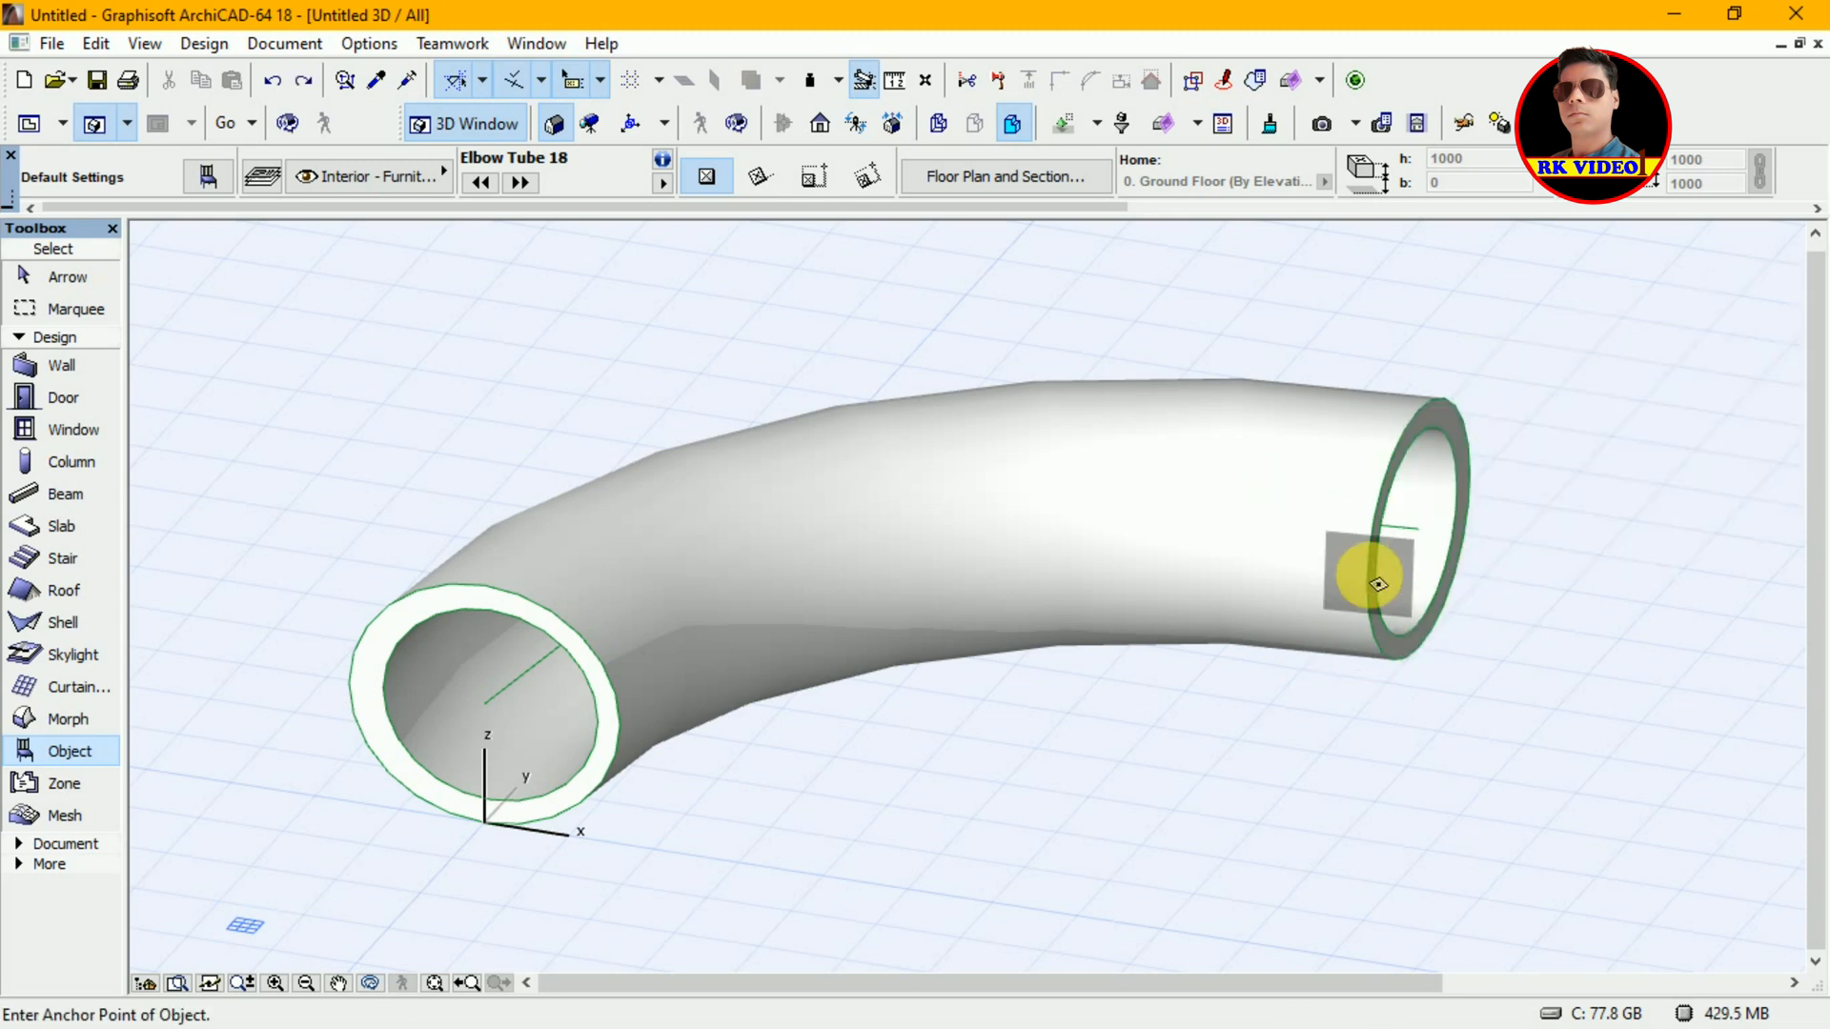
- Select the elbow tube and set the surface in its Model settings to Metal - Brass
{"action": "key", "text": "Escape"}
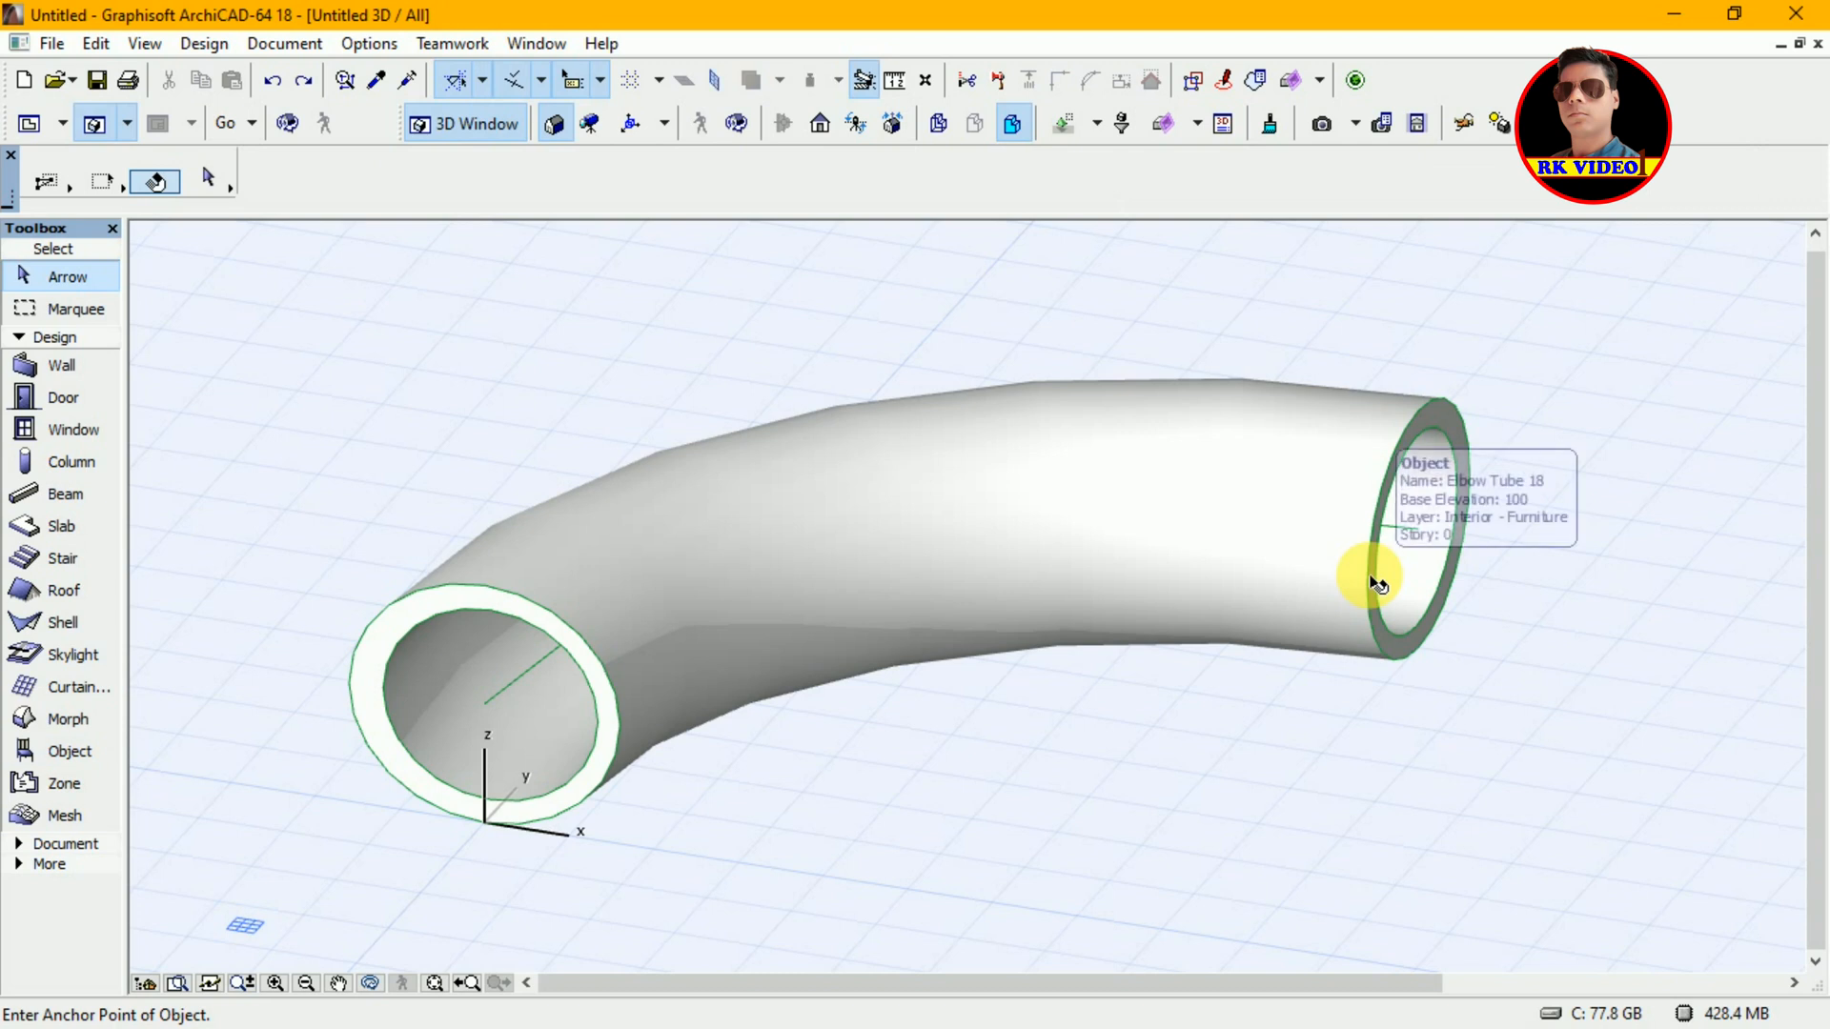
{"action": "left_click", "coordinate": [1373, 581]}
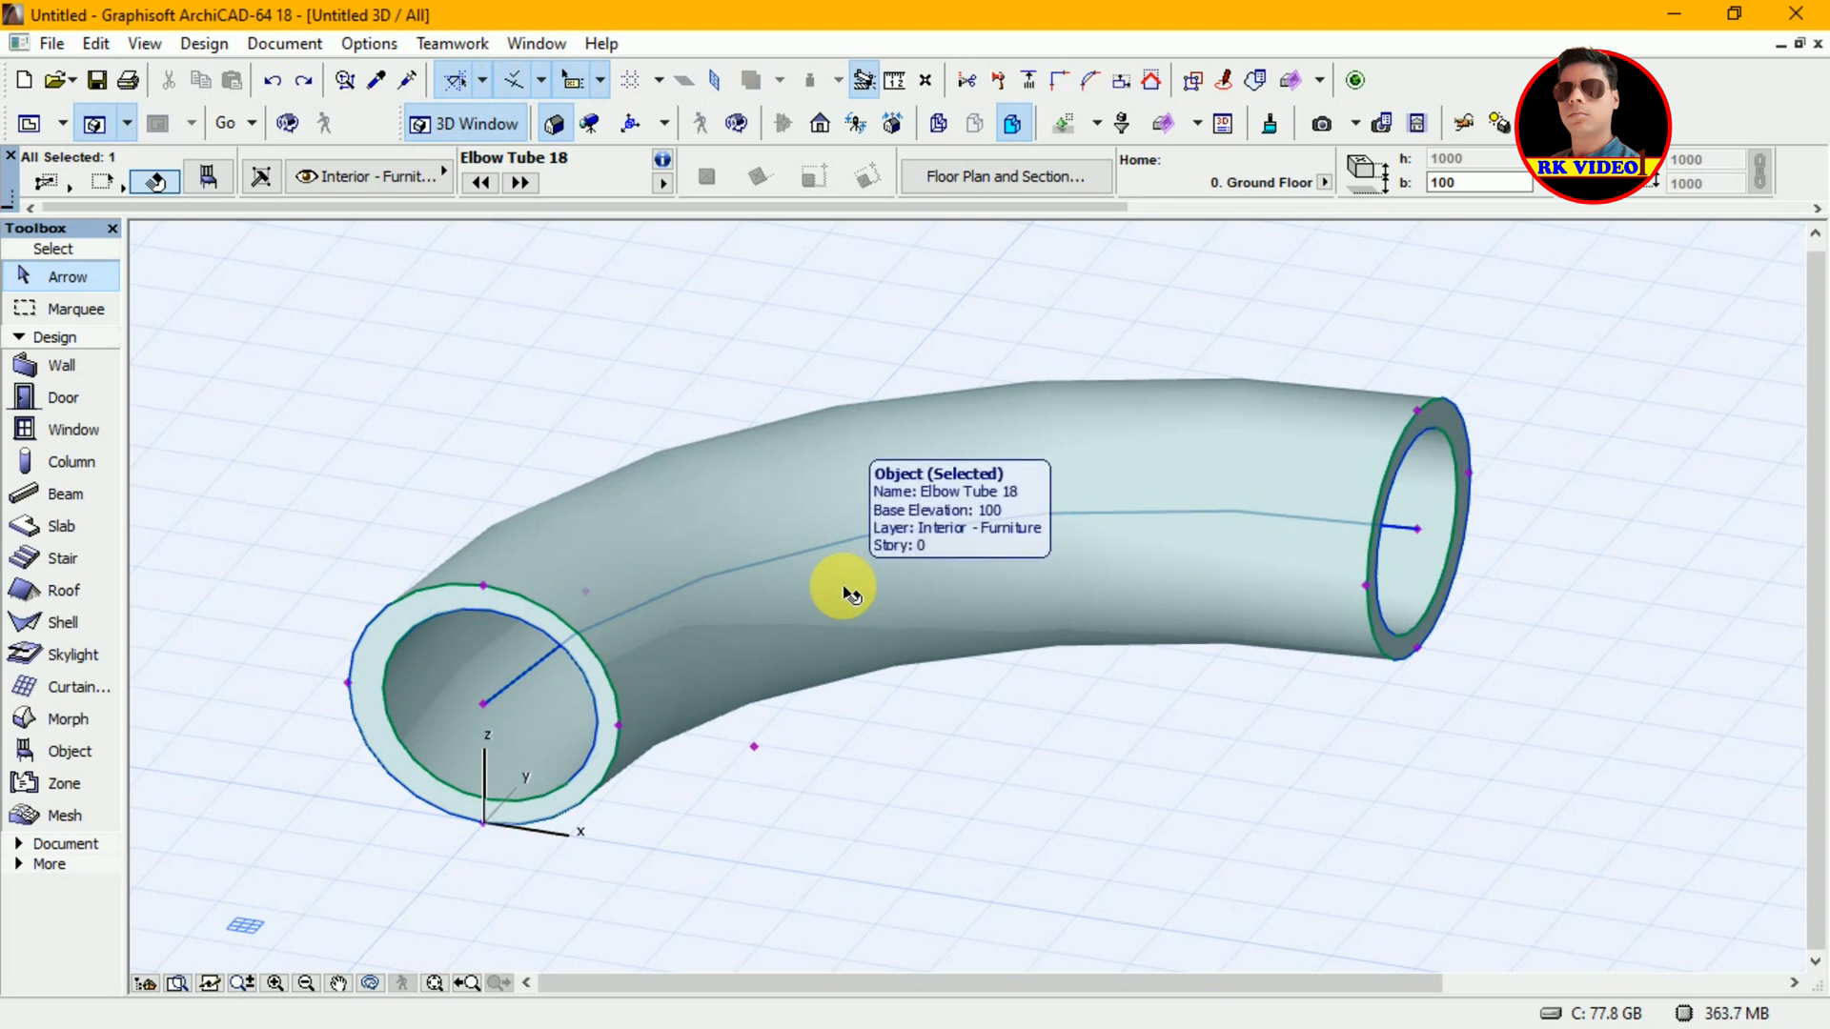
{"action": "left_click", "coordinate": [202, 177]}
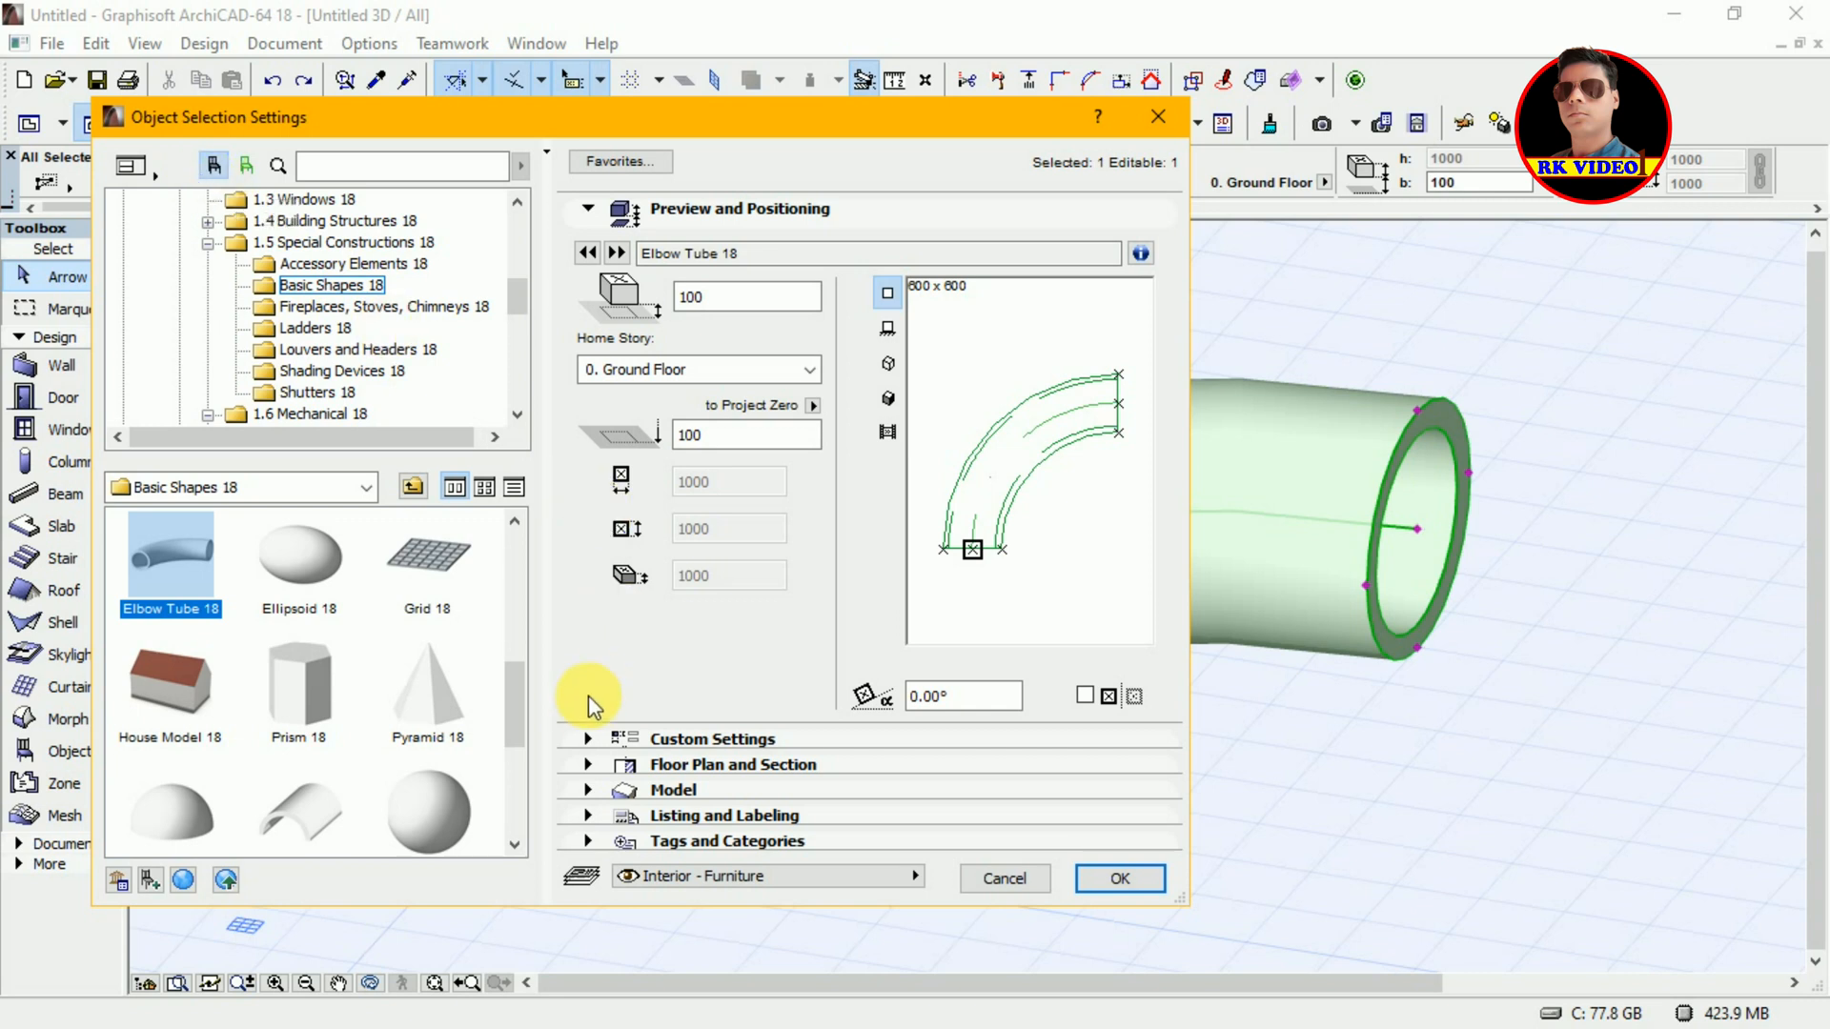
{"action": "left_click", "coordinate": [587, 738]}
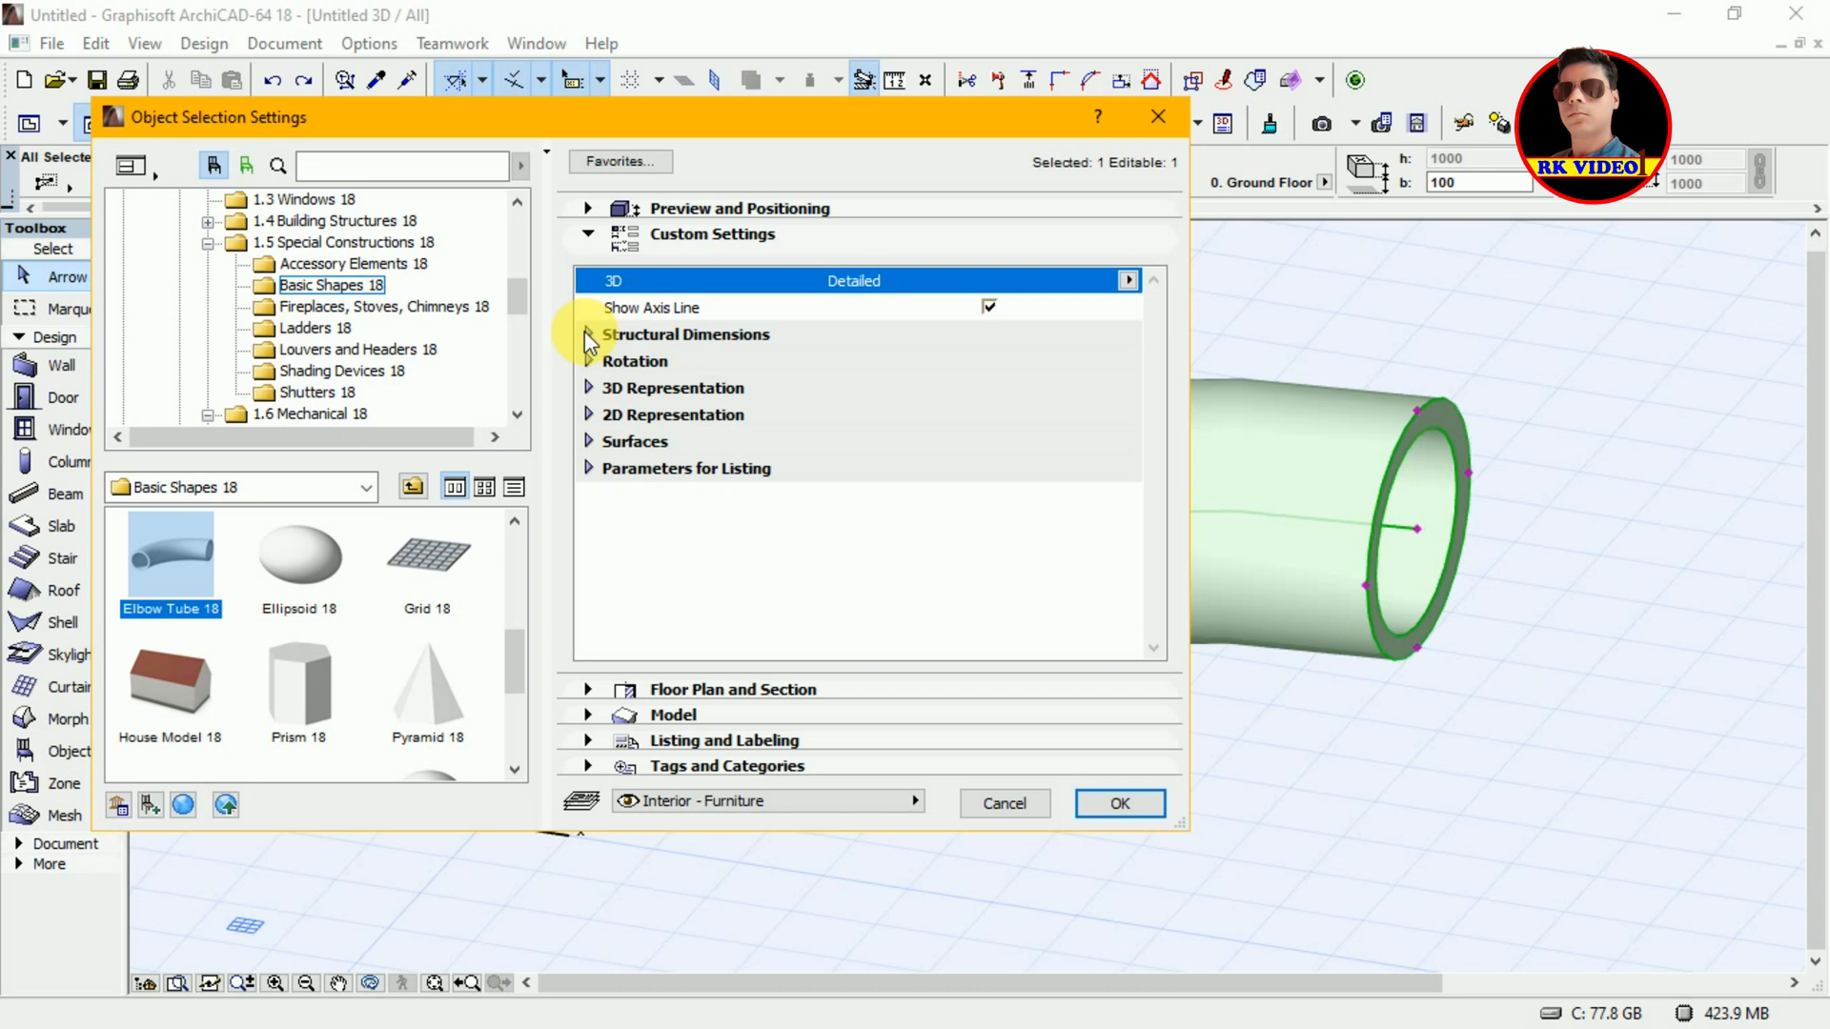
{"action": "left_click", "coordinate": [587, 714]}
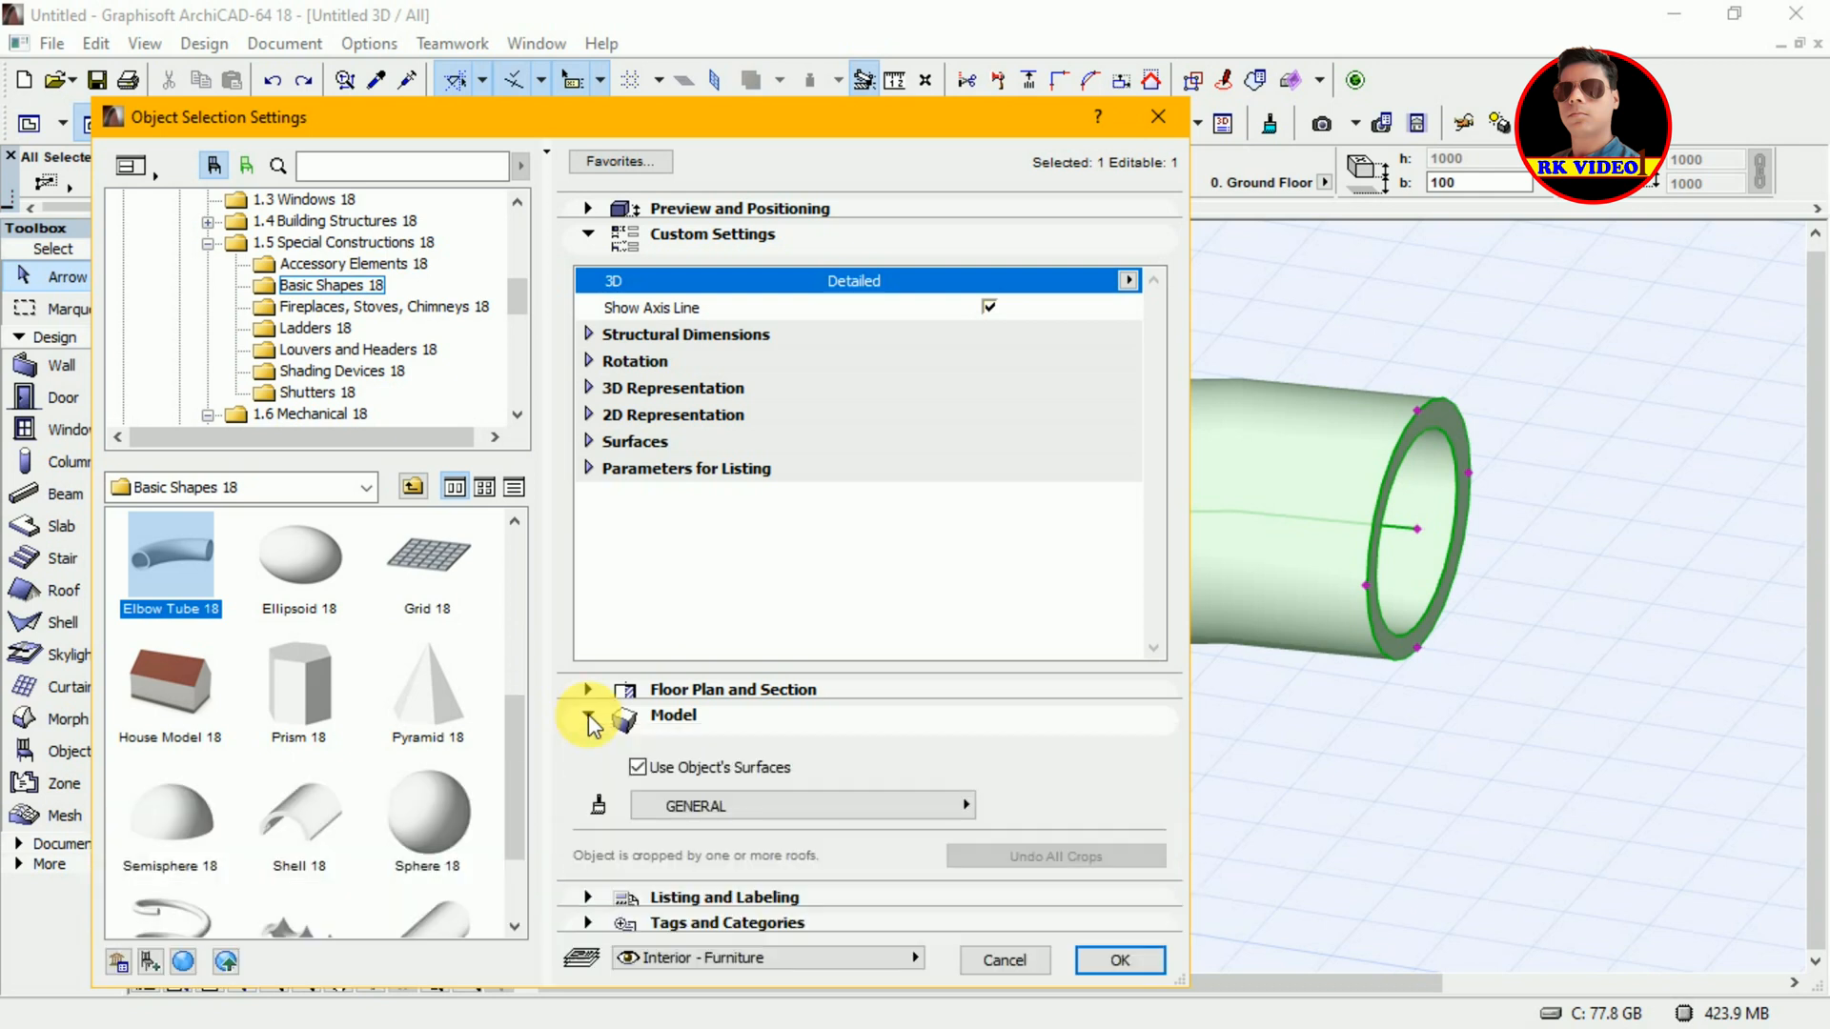
{"action": "left_click", "coordinate": [927, 808]}
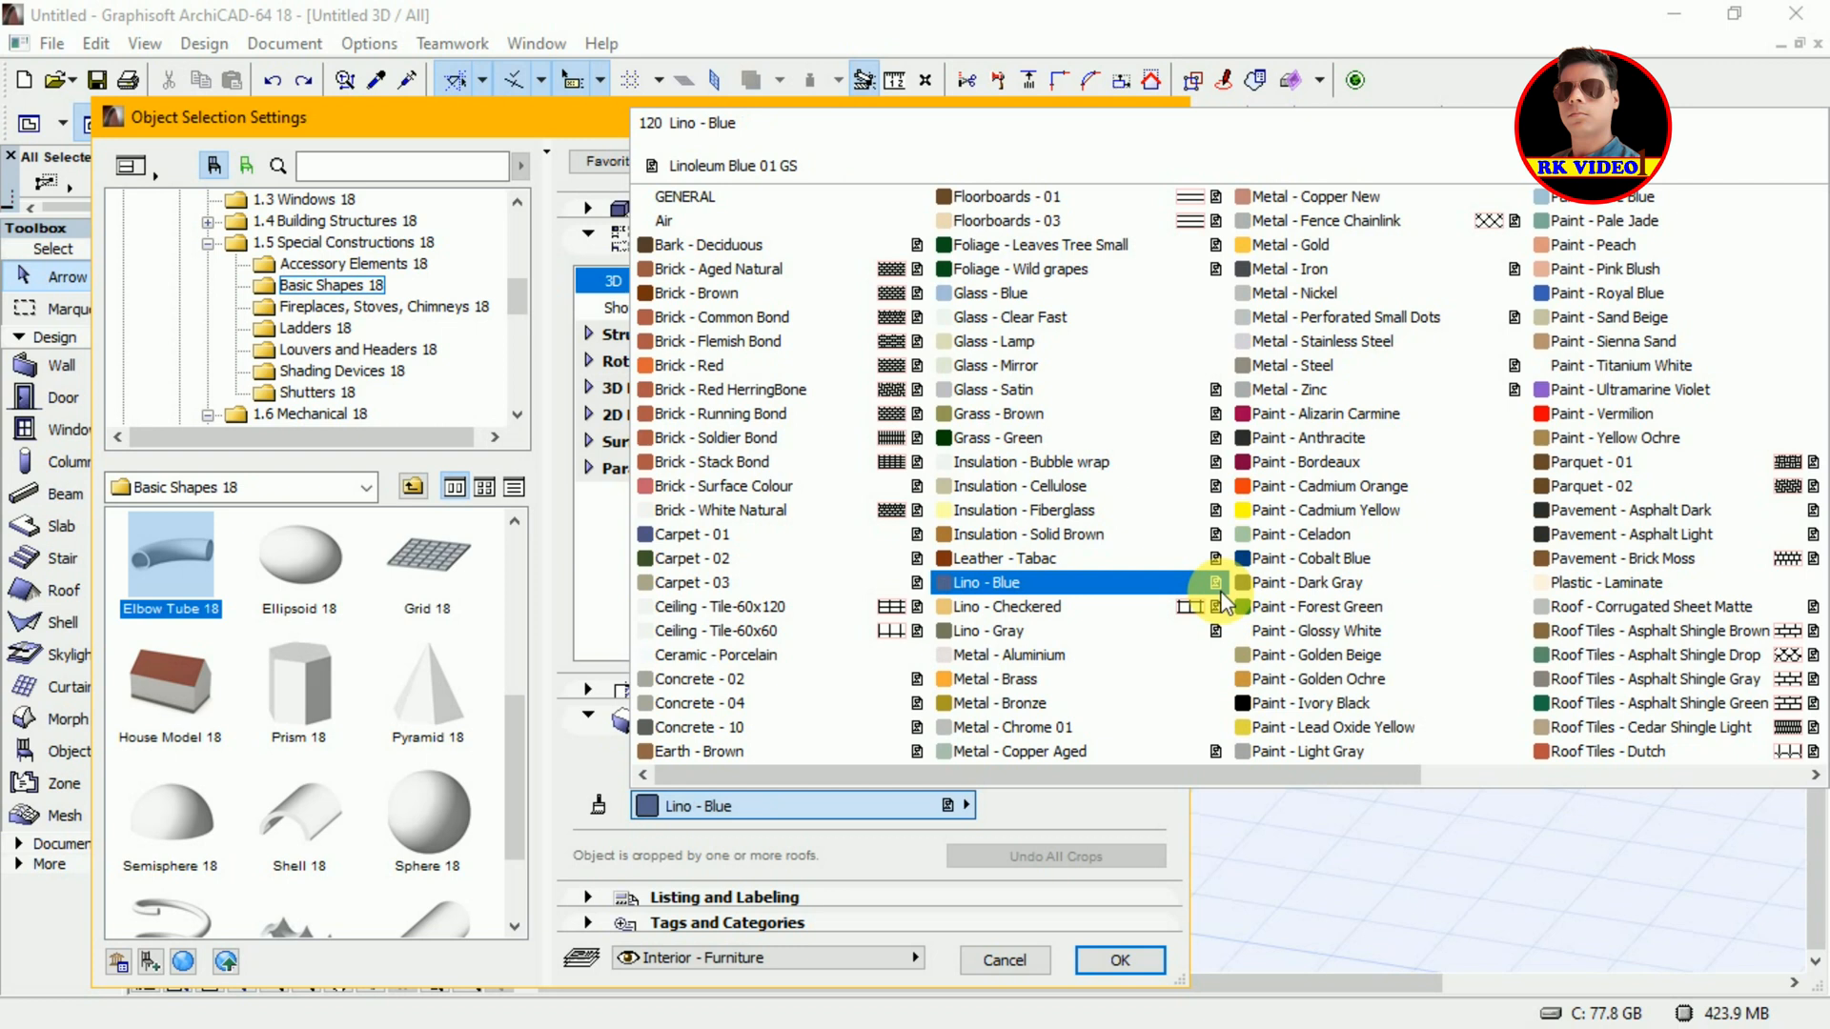
{"action": "left_click", "coordinate": [1014, 677]}
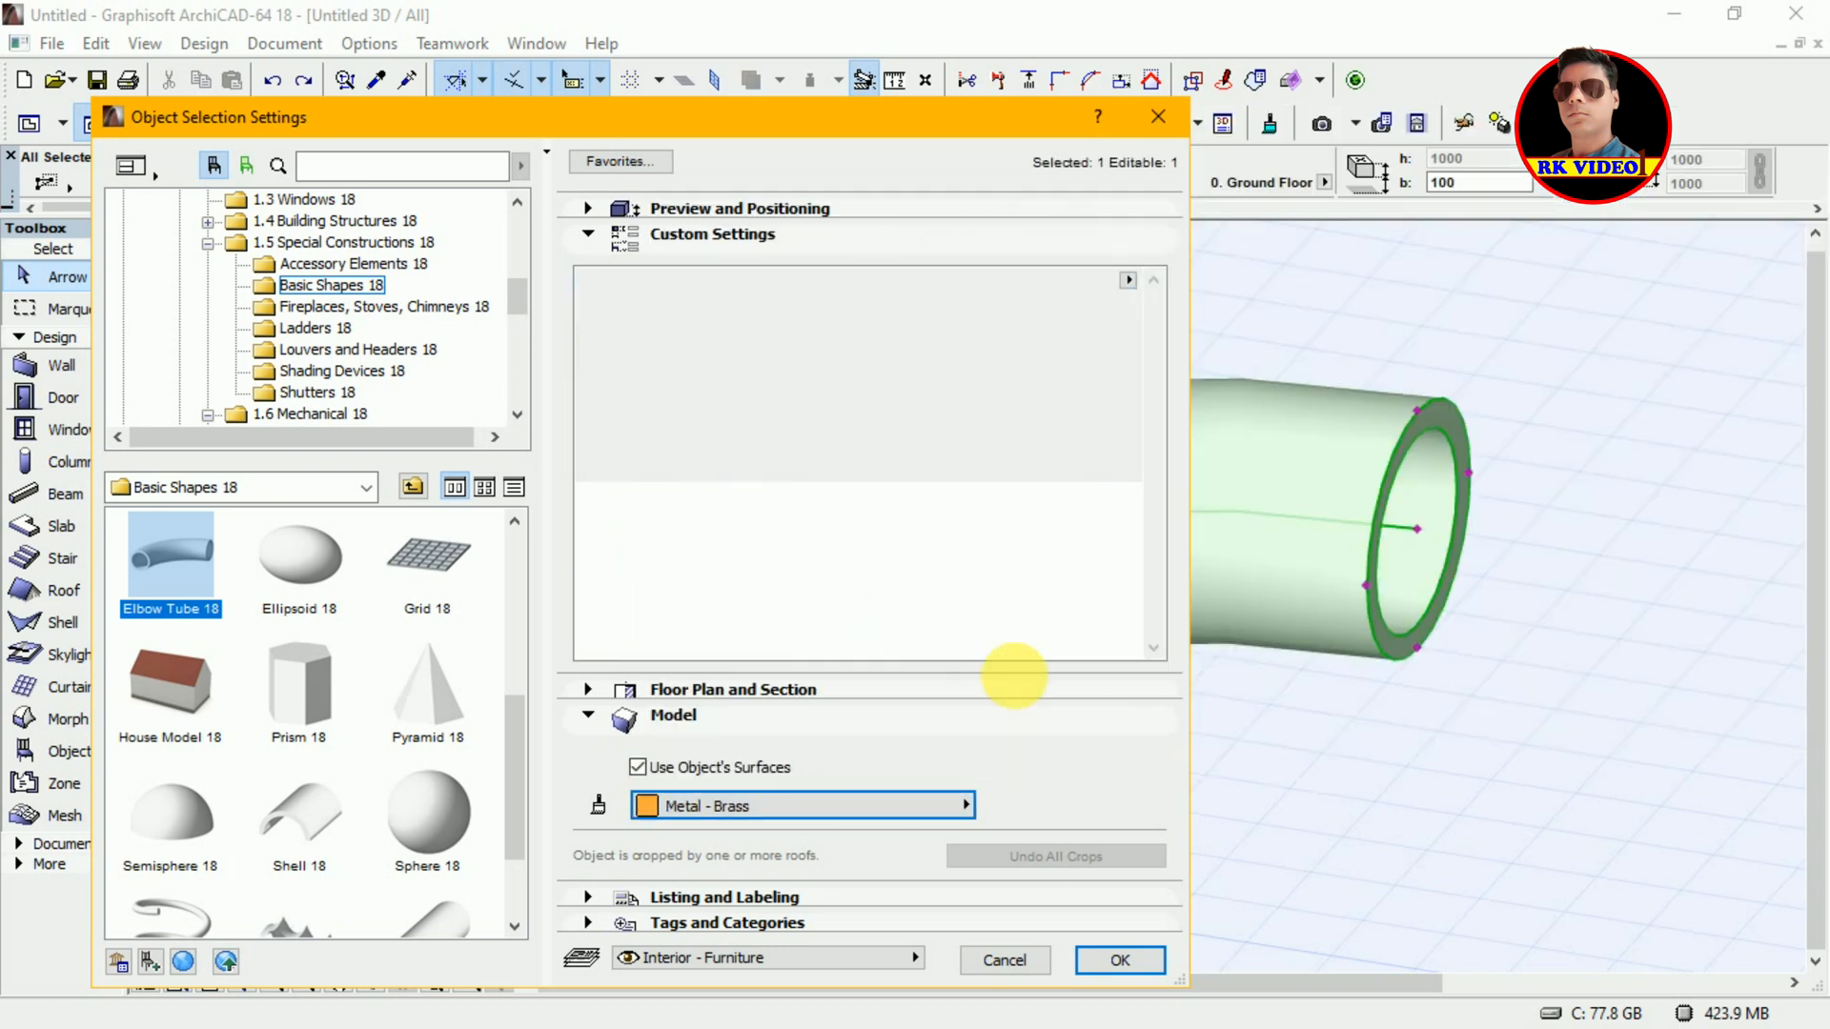
{"action": "left_click", "coordinate": [1121, 962]}
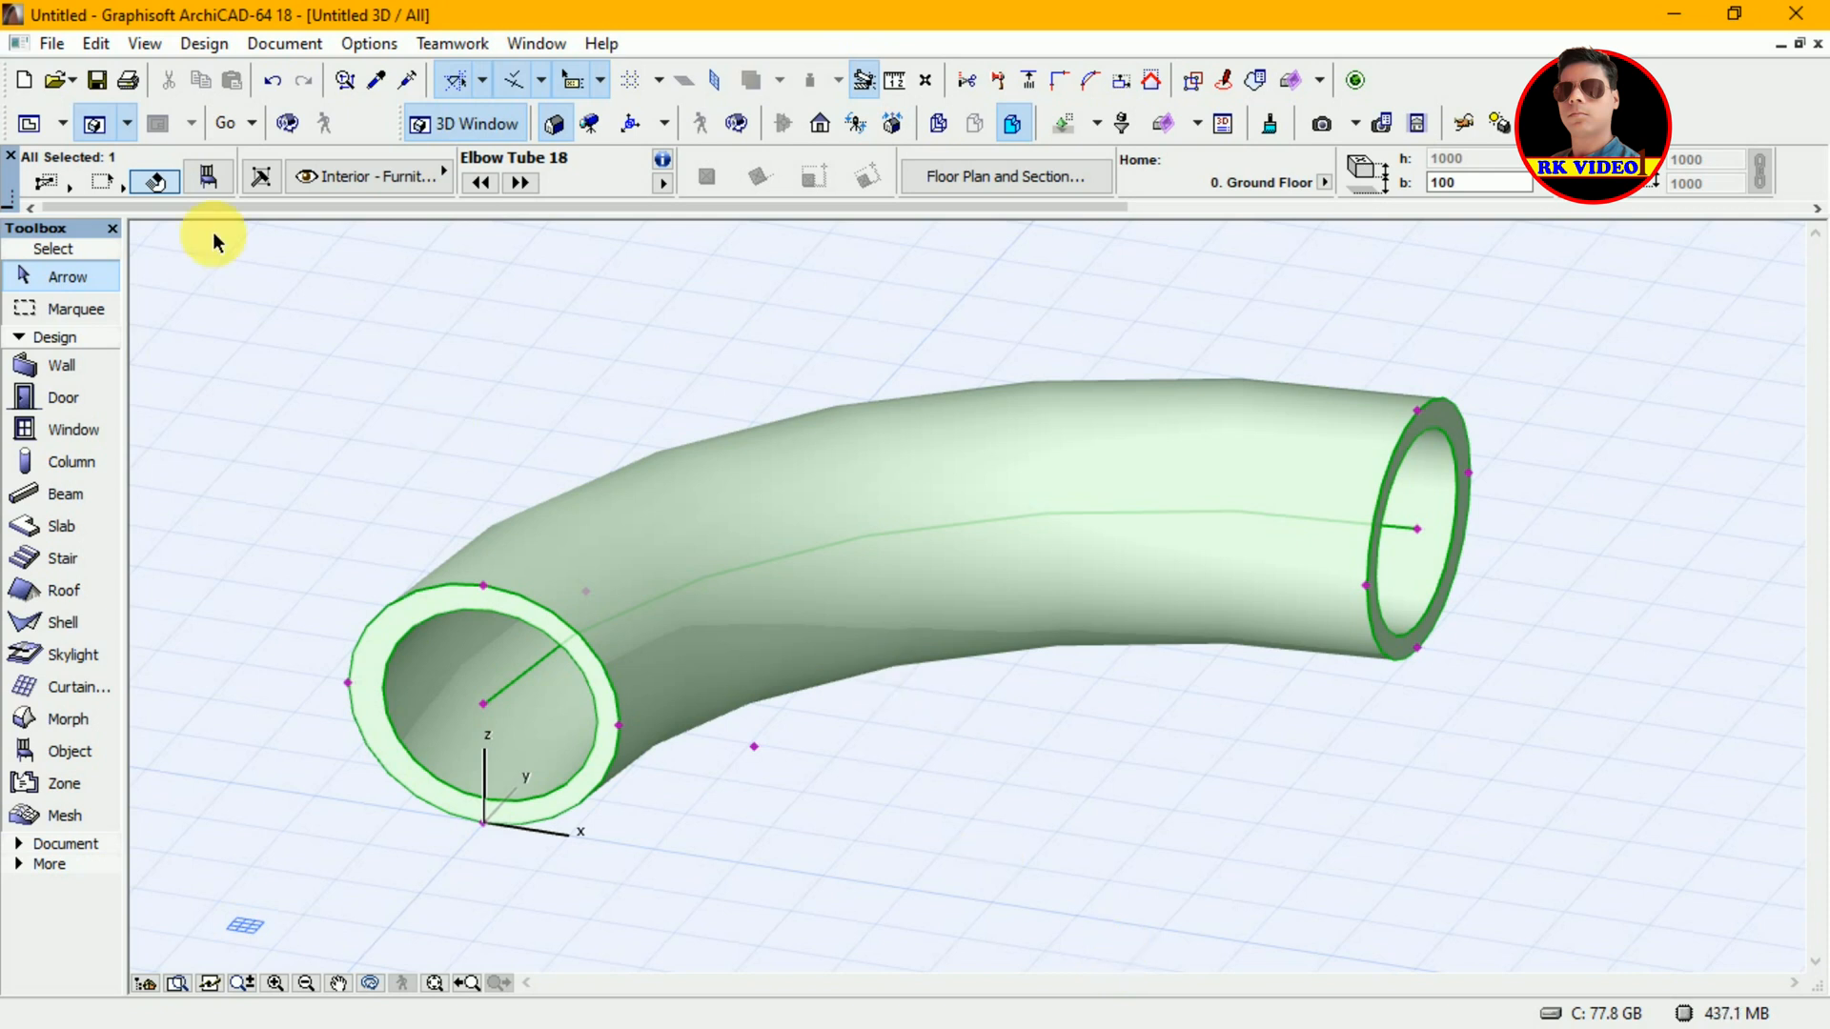
- Review the elbow tube's floor plan display, symbol and cut surface settings, and close them without changes
{"action": "left_click", "coordinate": [212, 175]}
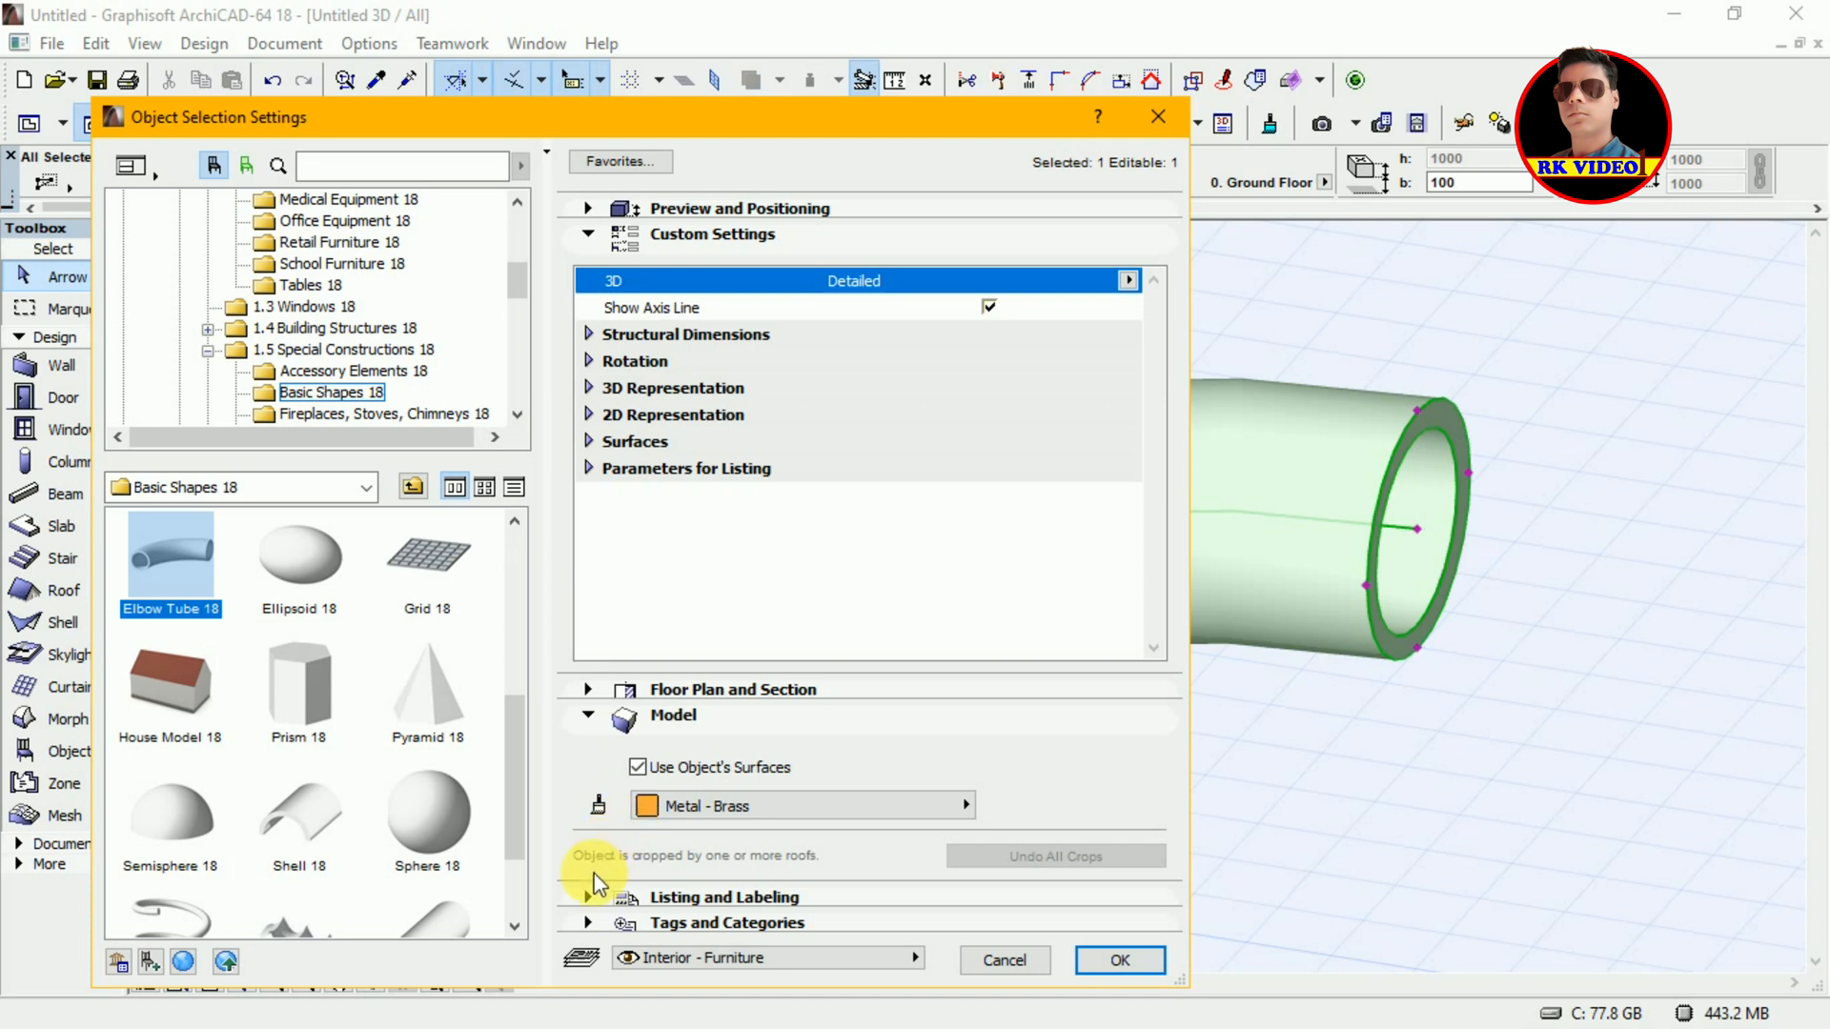
{"action": "left_click", "coordinate": [587, 689]}
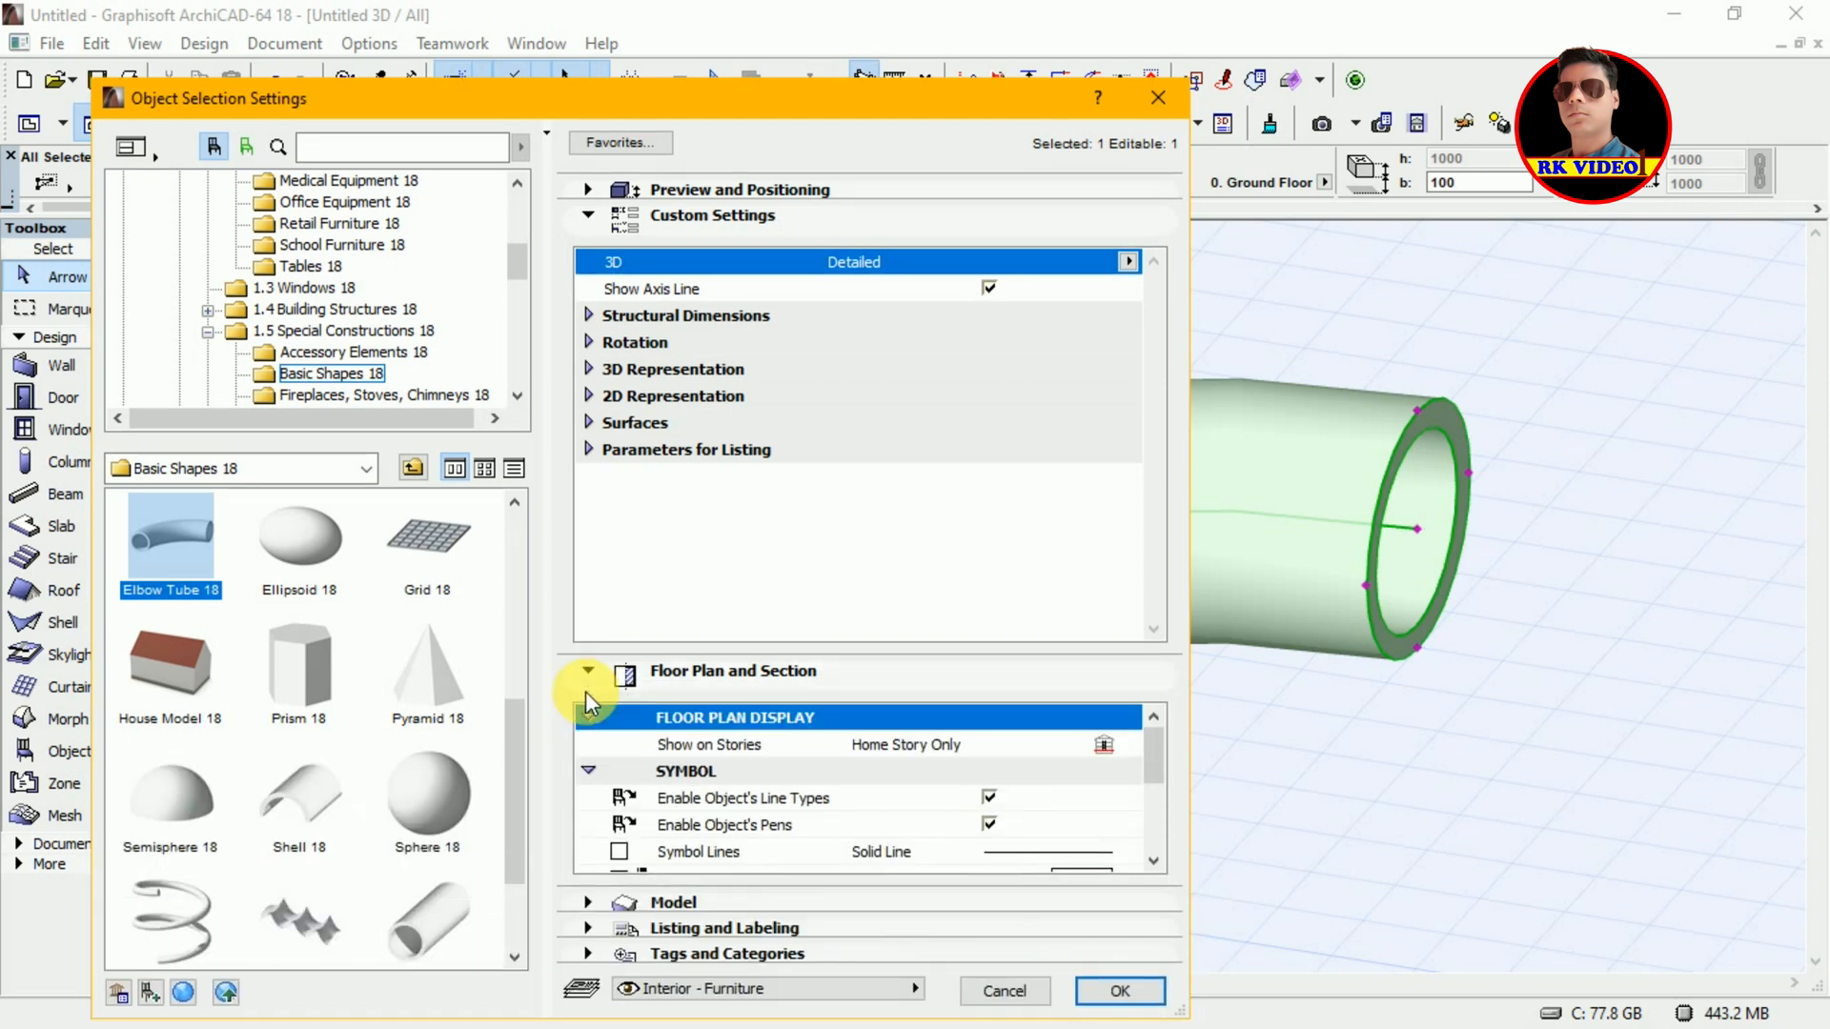
{"action": "left_click_drag", "start_coordinate": [1149, 749], "coordinate": [1154, 817]}
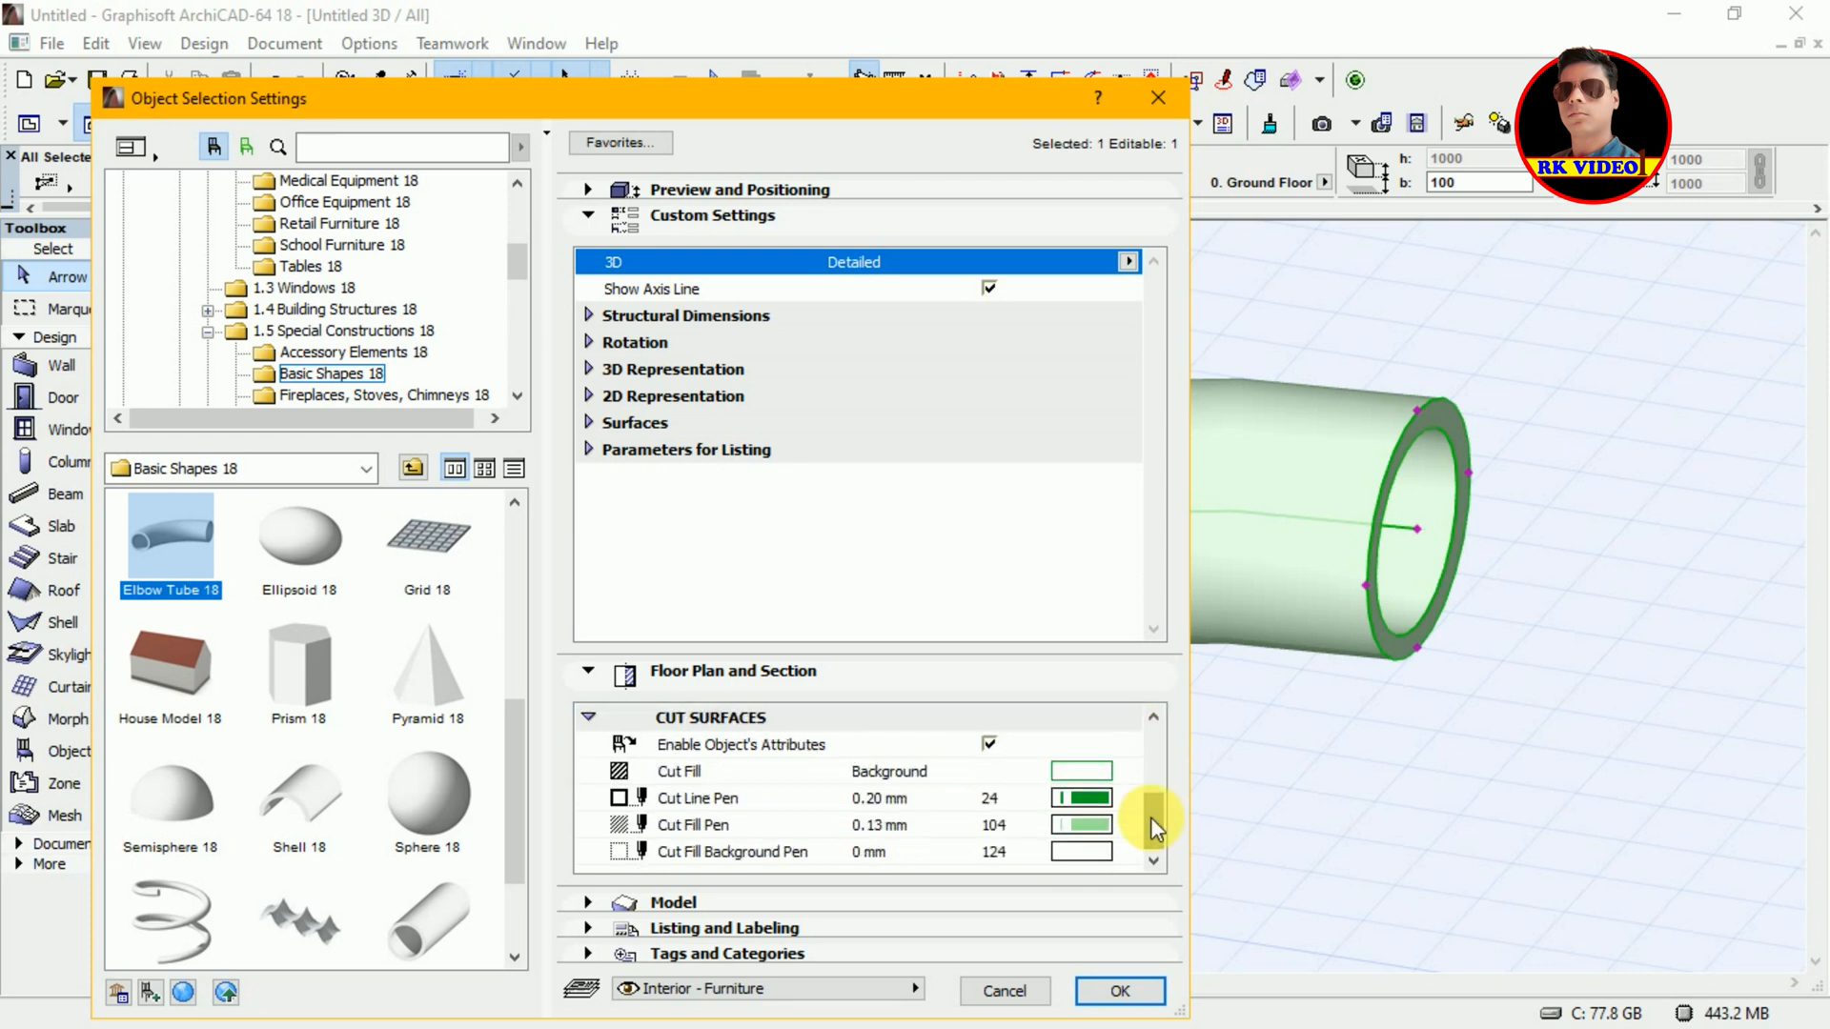
{"action": "left_click", "coordinate": [1161, 96]}
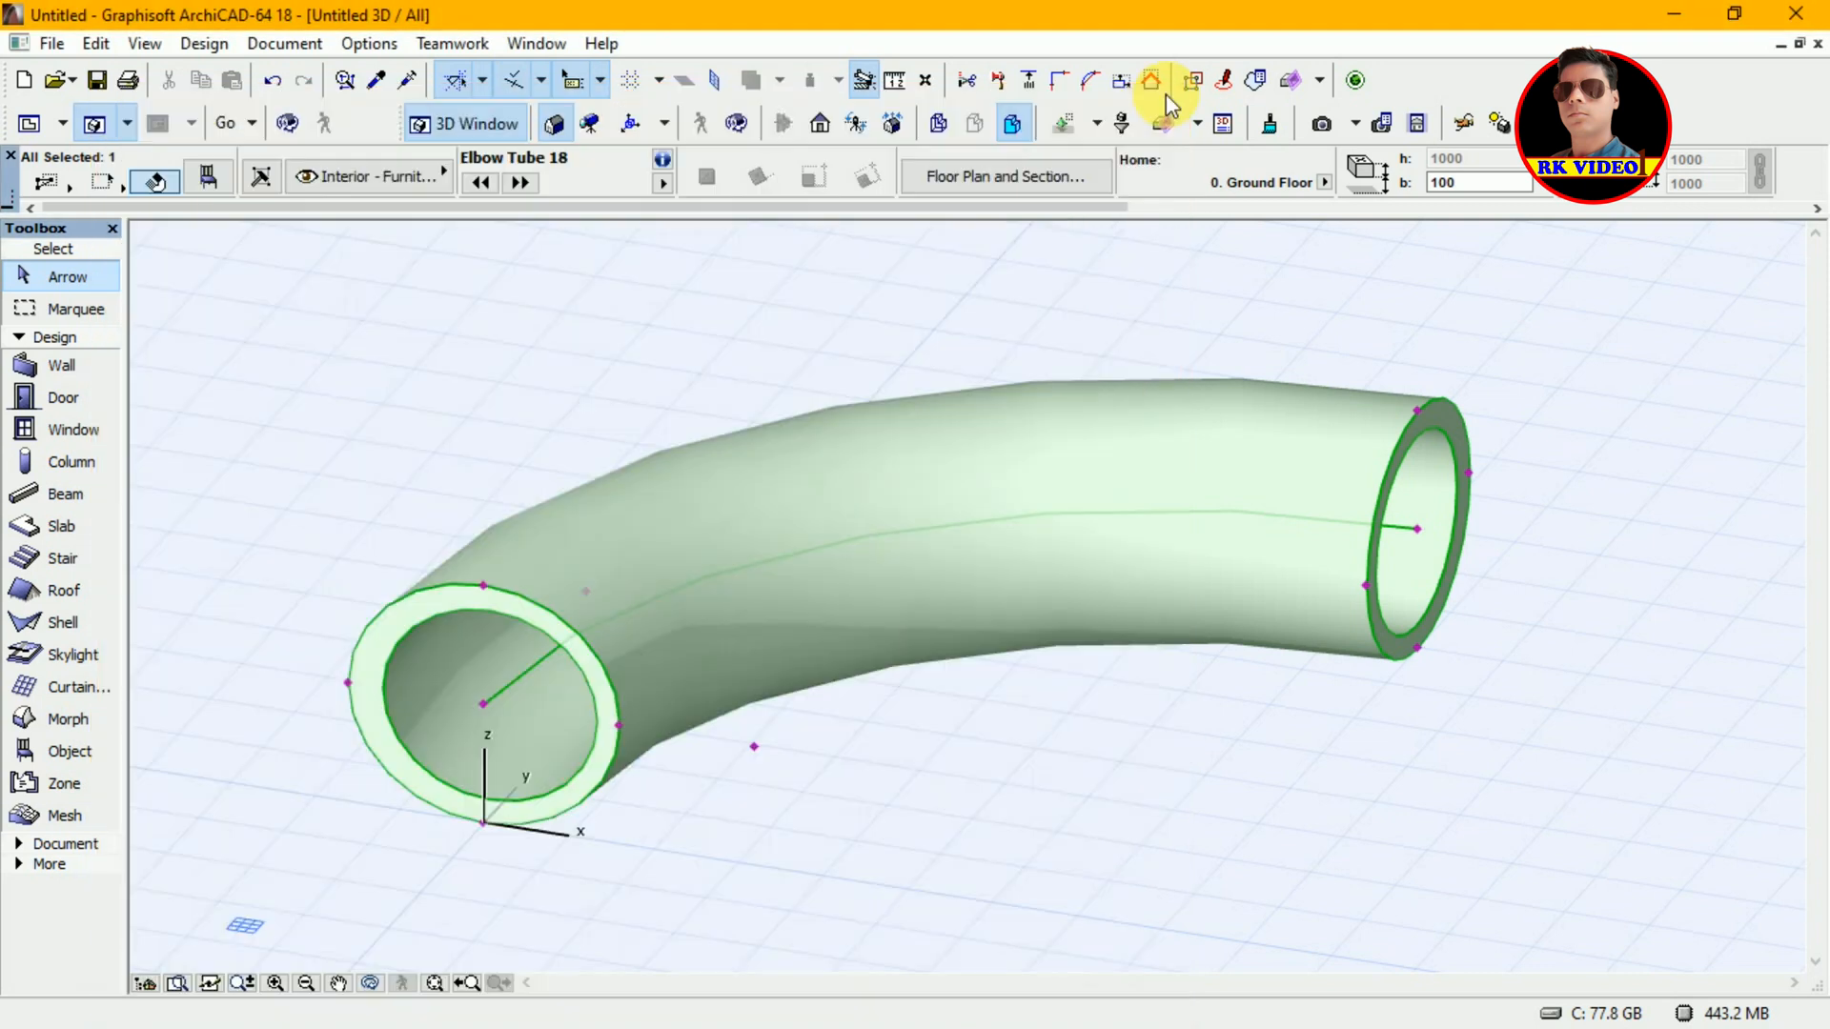
- Convert the selected elbow tube into a morph, accepting the deletion of the original object
{"action": "right_click", "coordinate": [925, 499]}
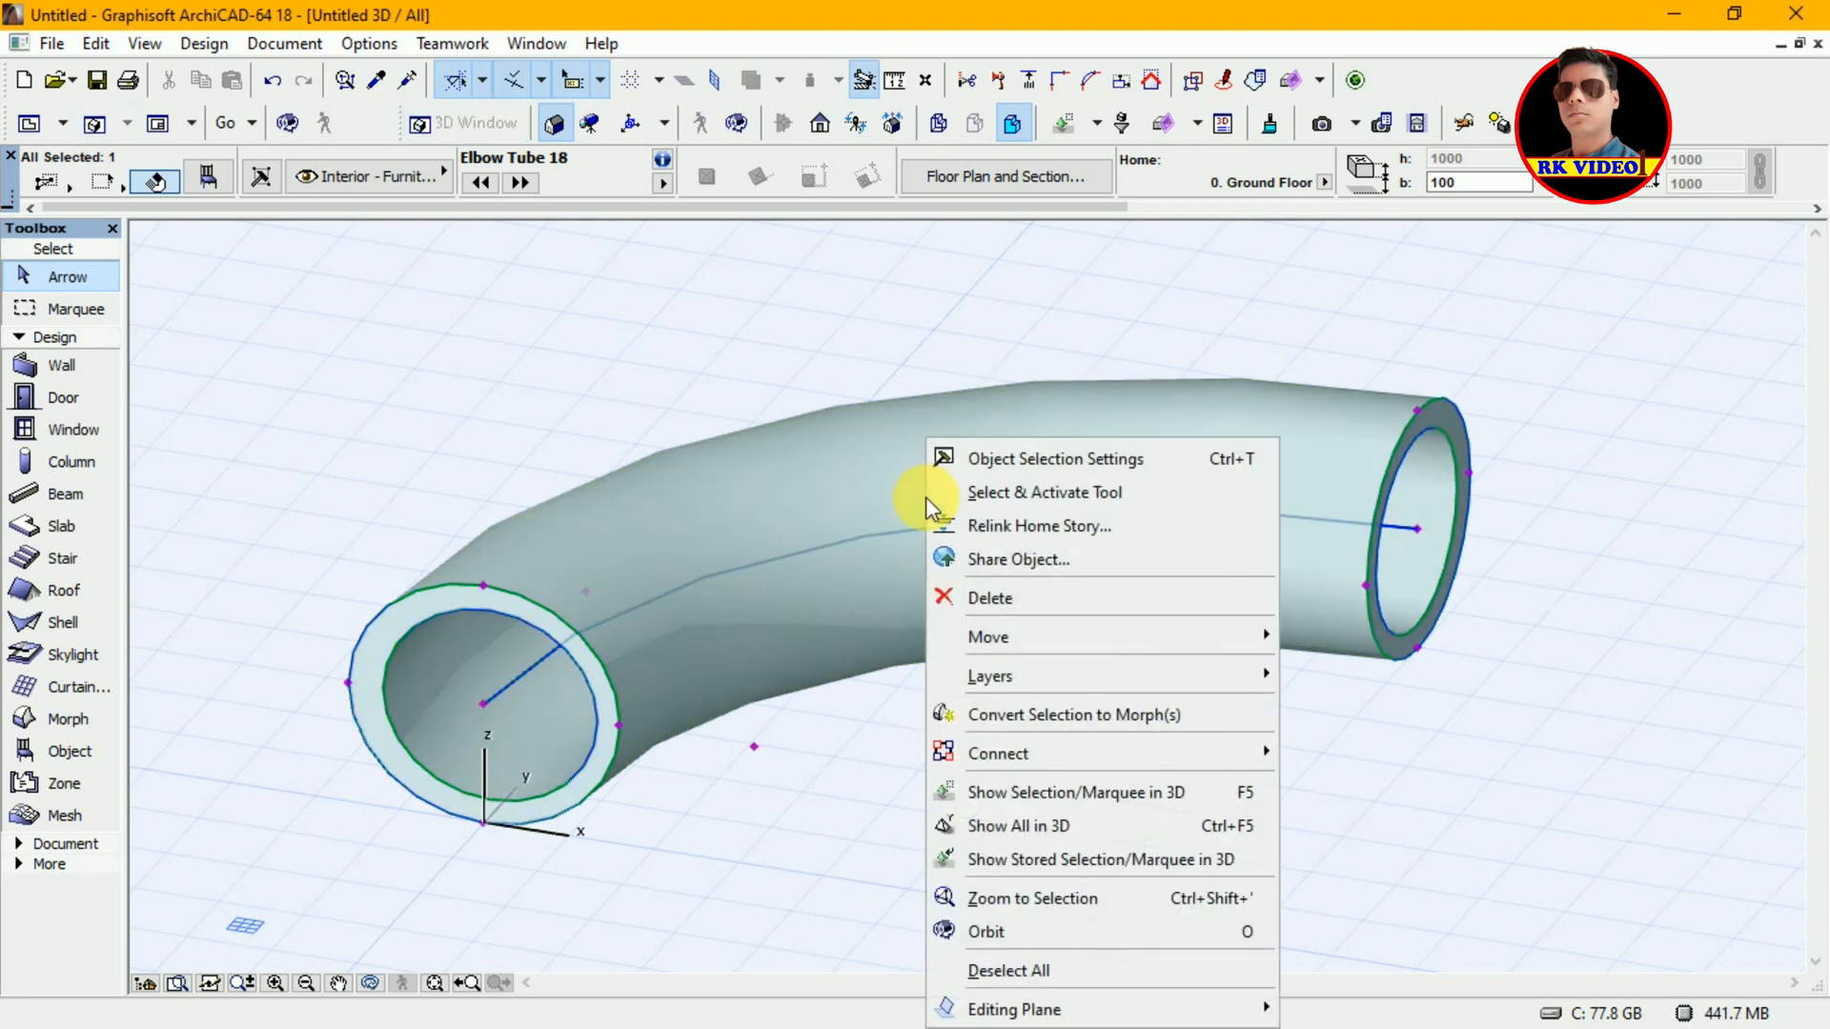
{"action": "left_click", "coordinate": [995, 713]}
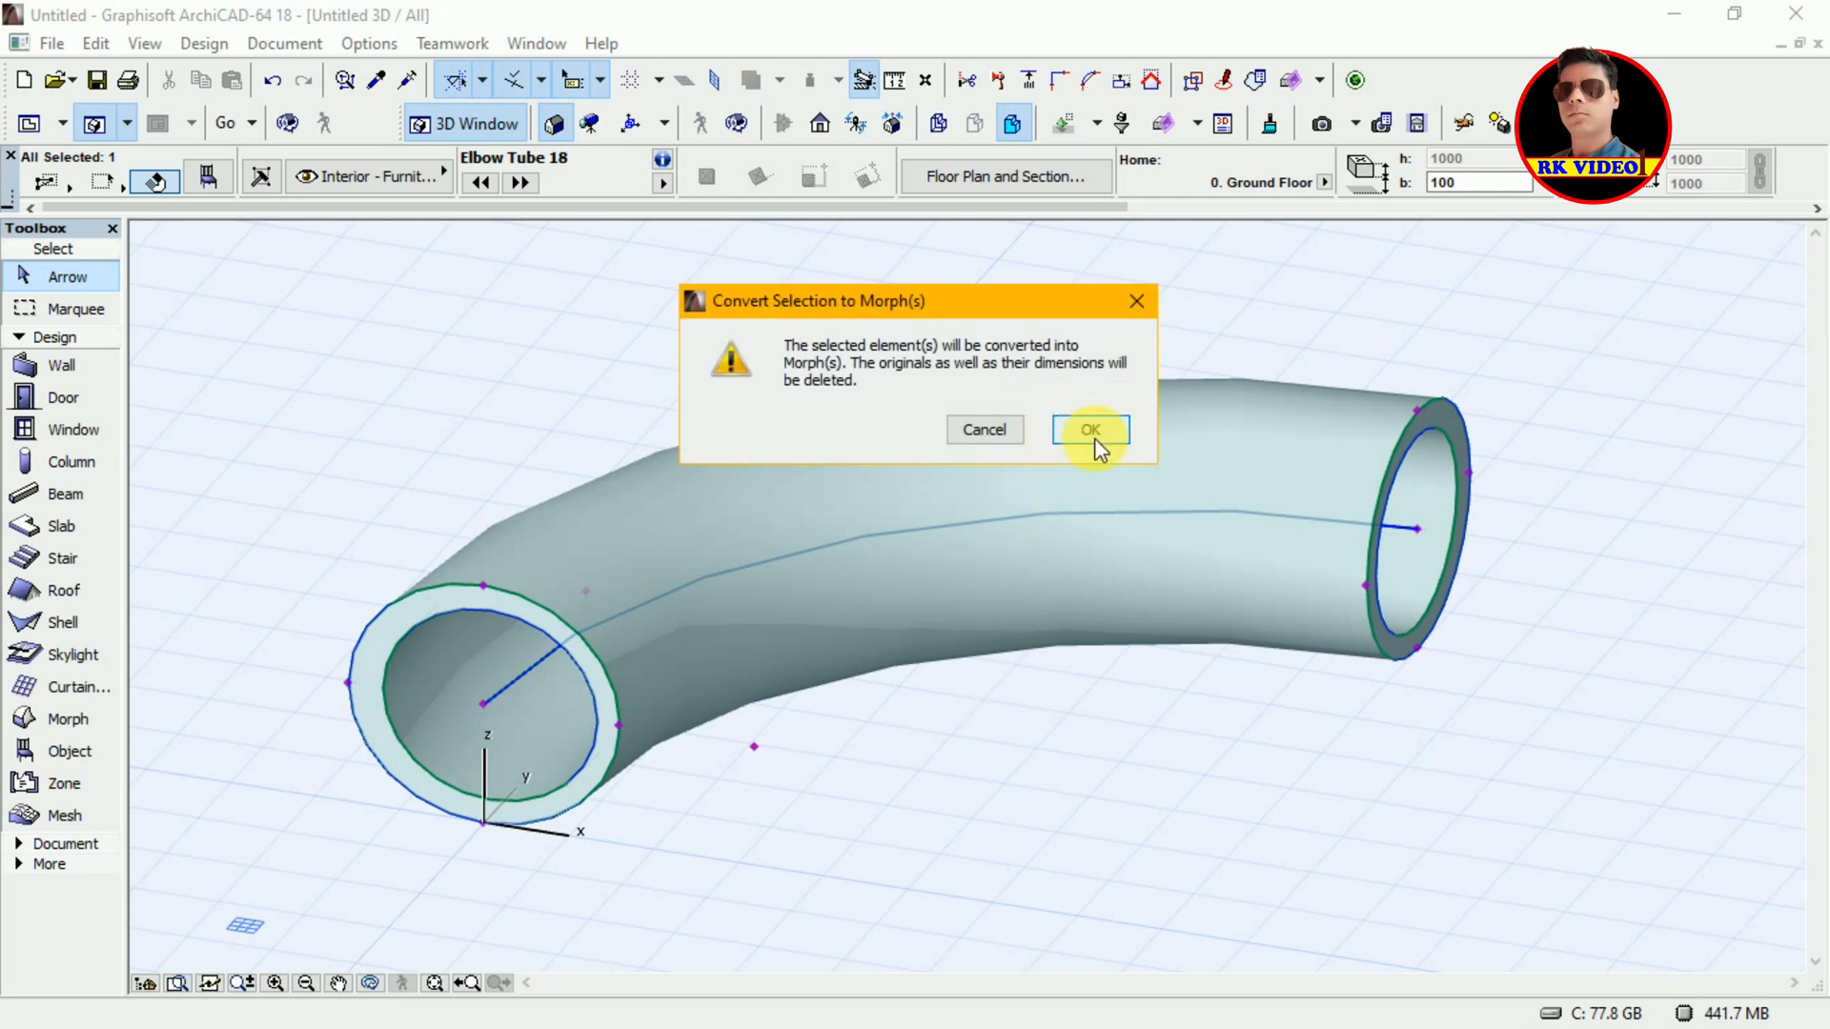
{"action": "left_click", "coordinate": [1093, 435]}
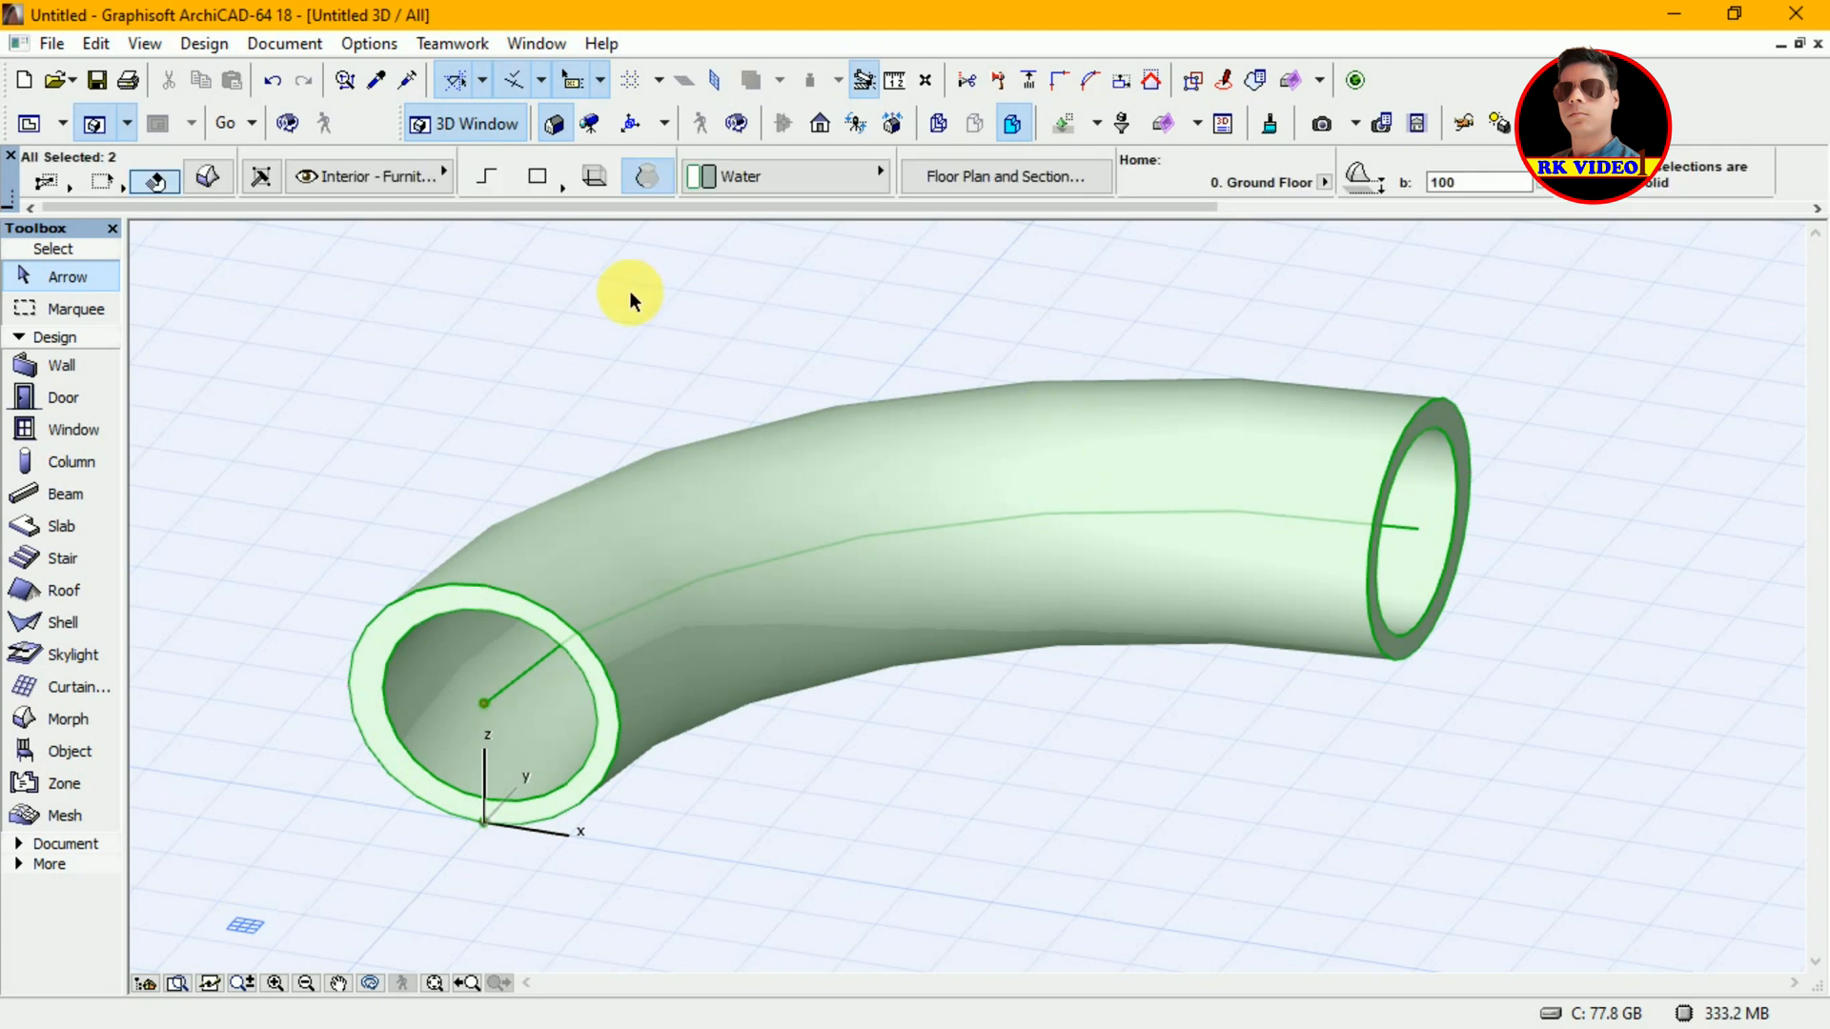
- Set the override surface of the selected tube morphs to Metal - Bronze
{"action": "left_click", "coordinate": [206, 187]}
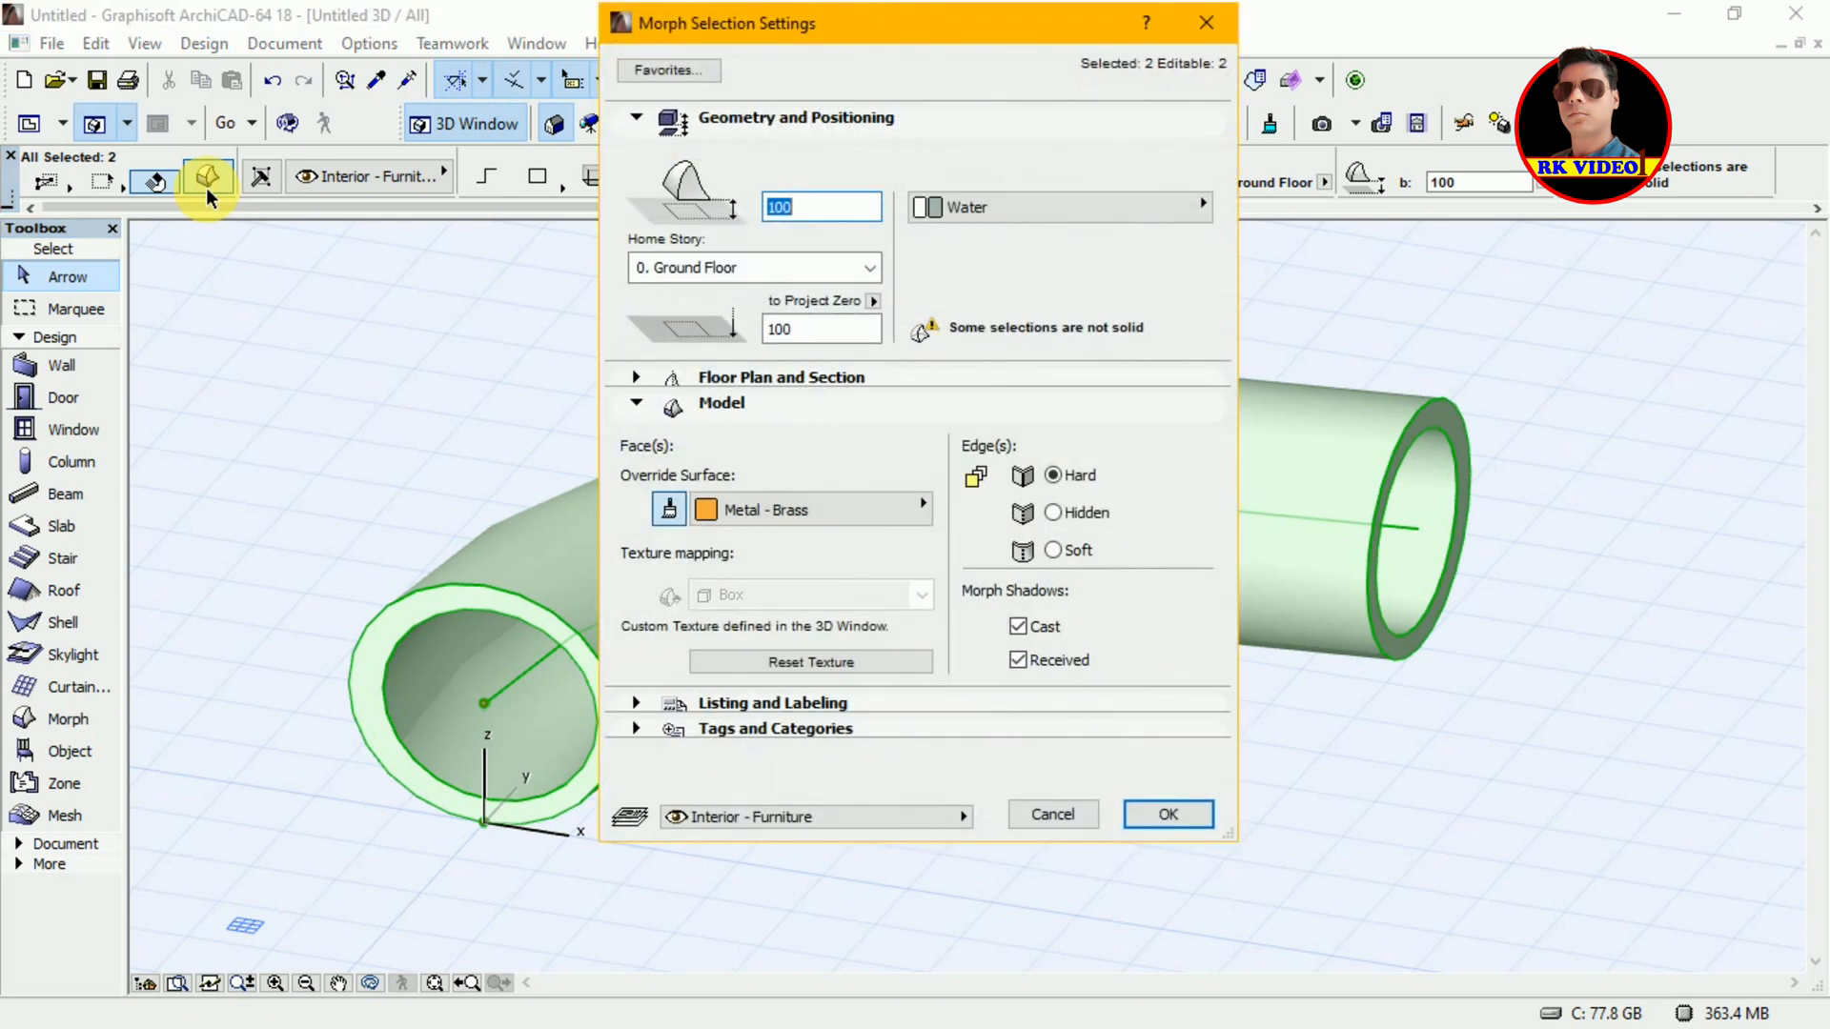
{"action": "left_click", "coordinate": [837, 503]}
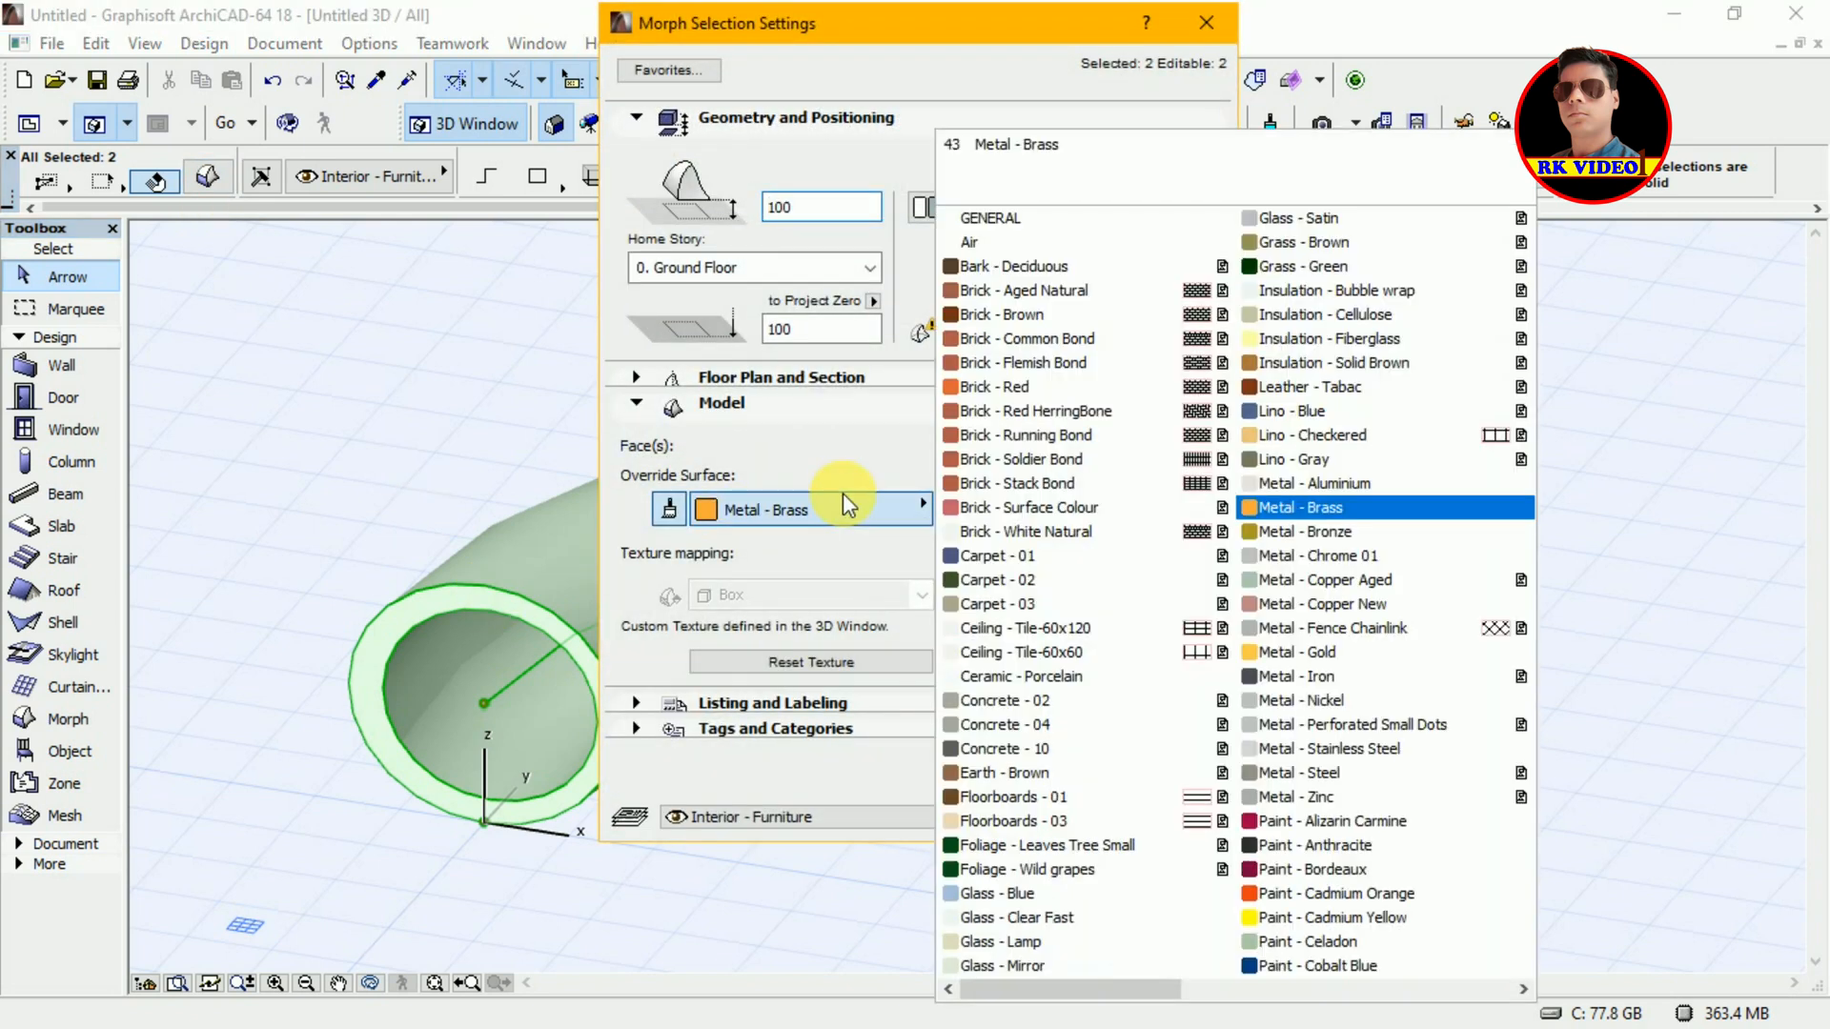
{"action": "left_click", "coordinate": [1267, 532]}
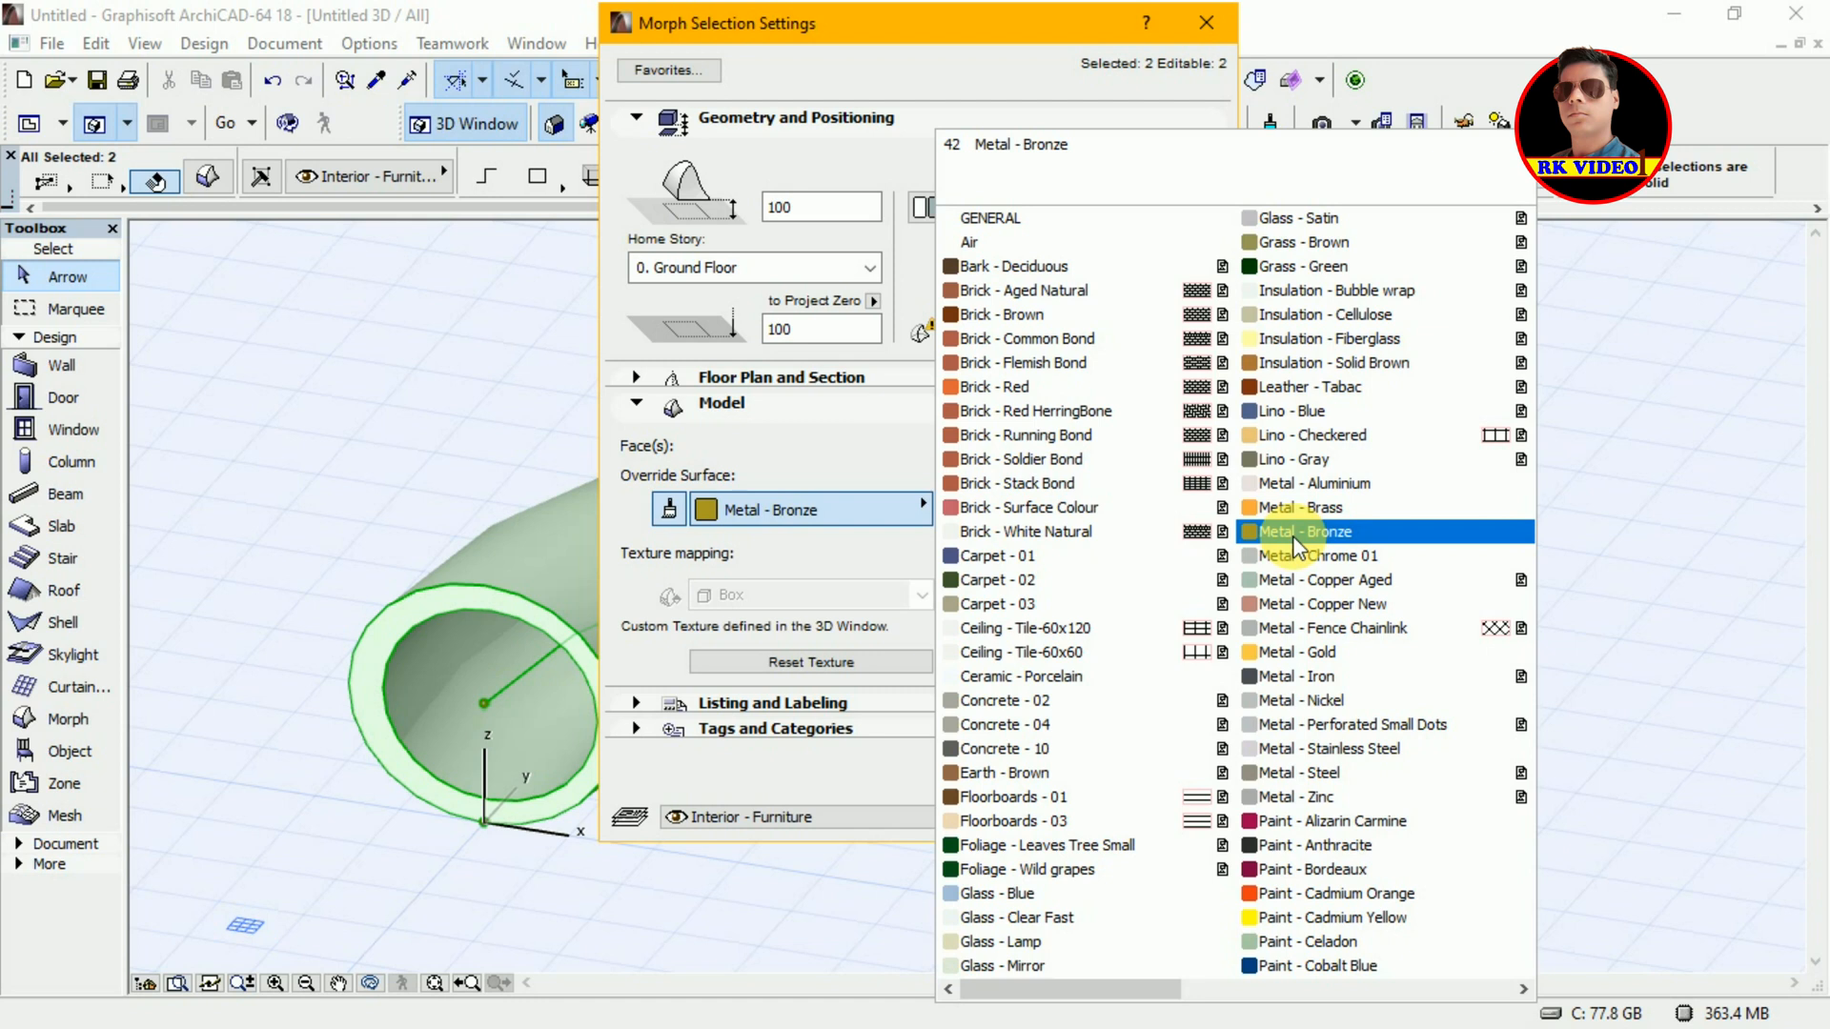
{"action": "left_click", "coordinate": [1293, 535]}
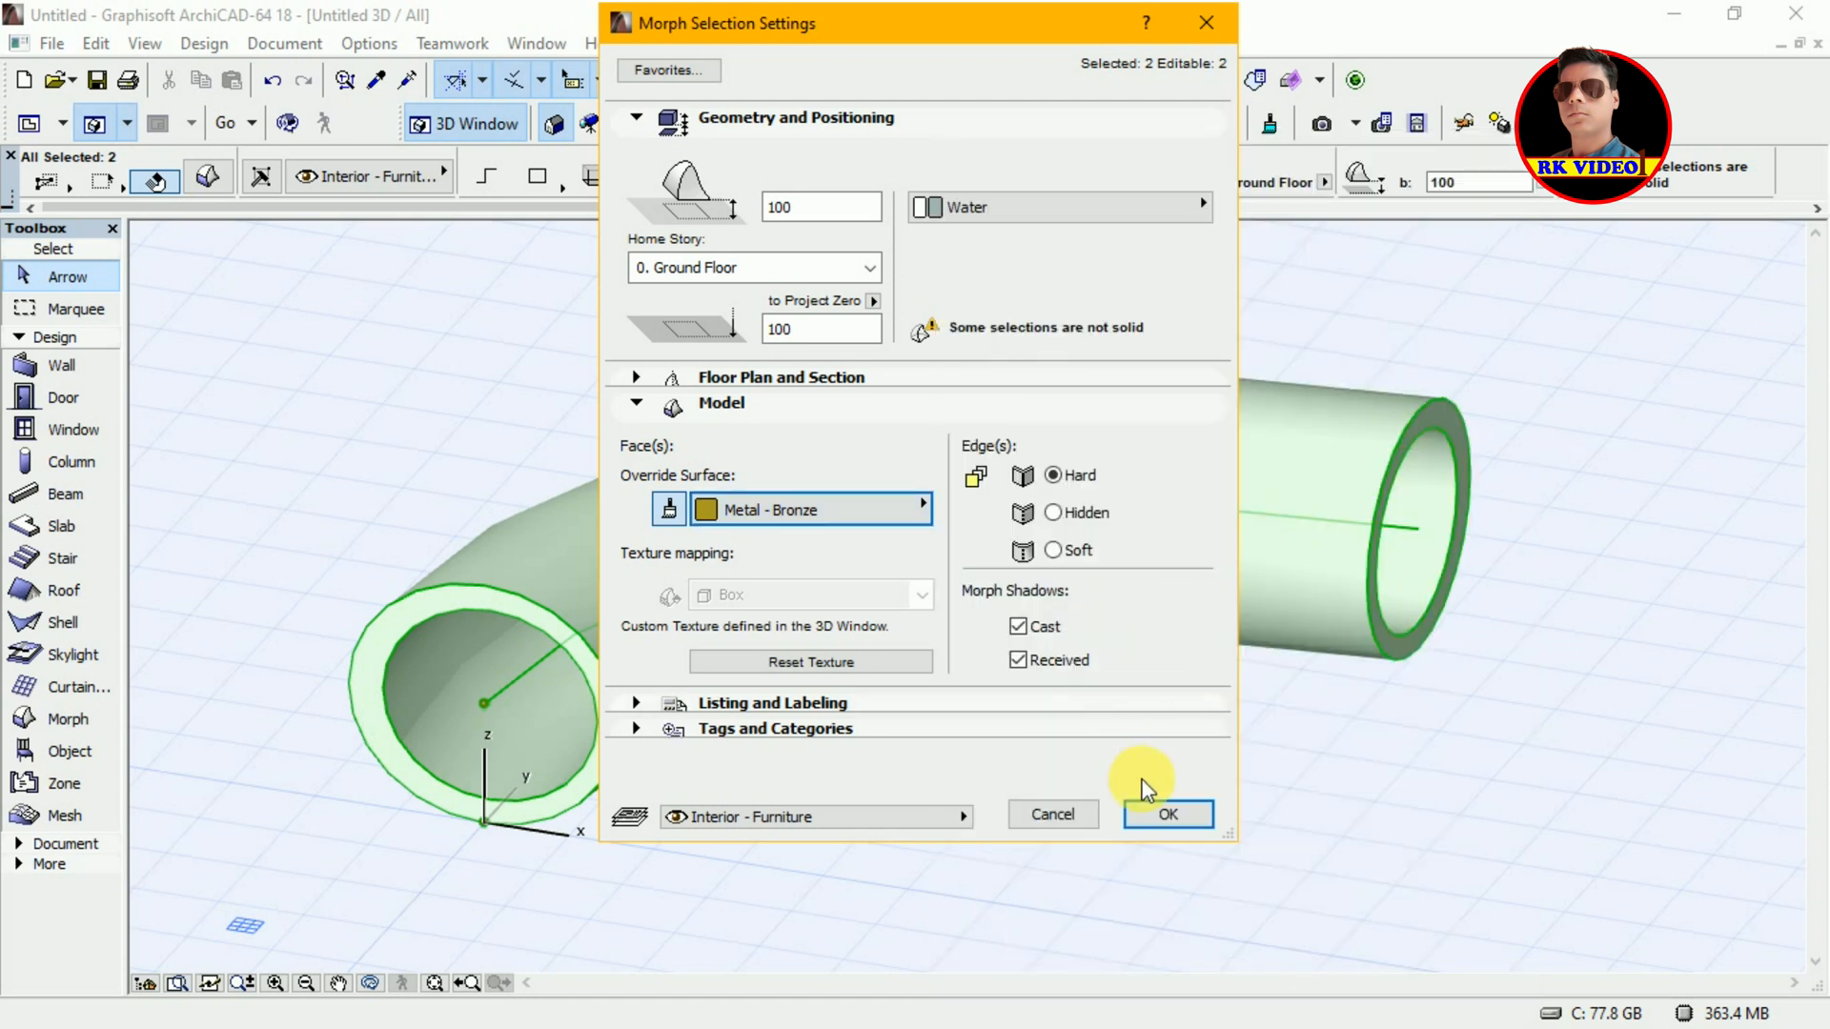
{"action": "left_click", "coordinate": [1159, 812]}
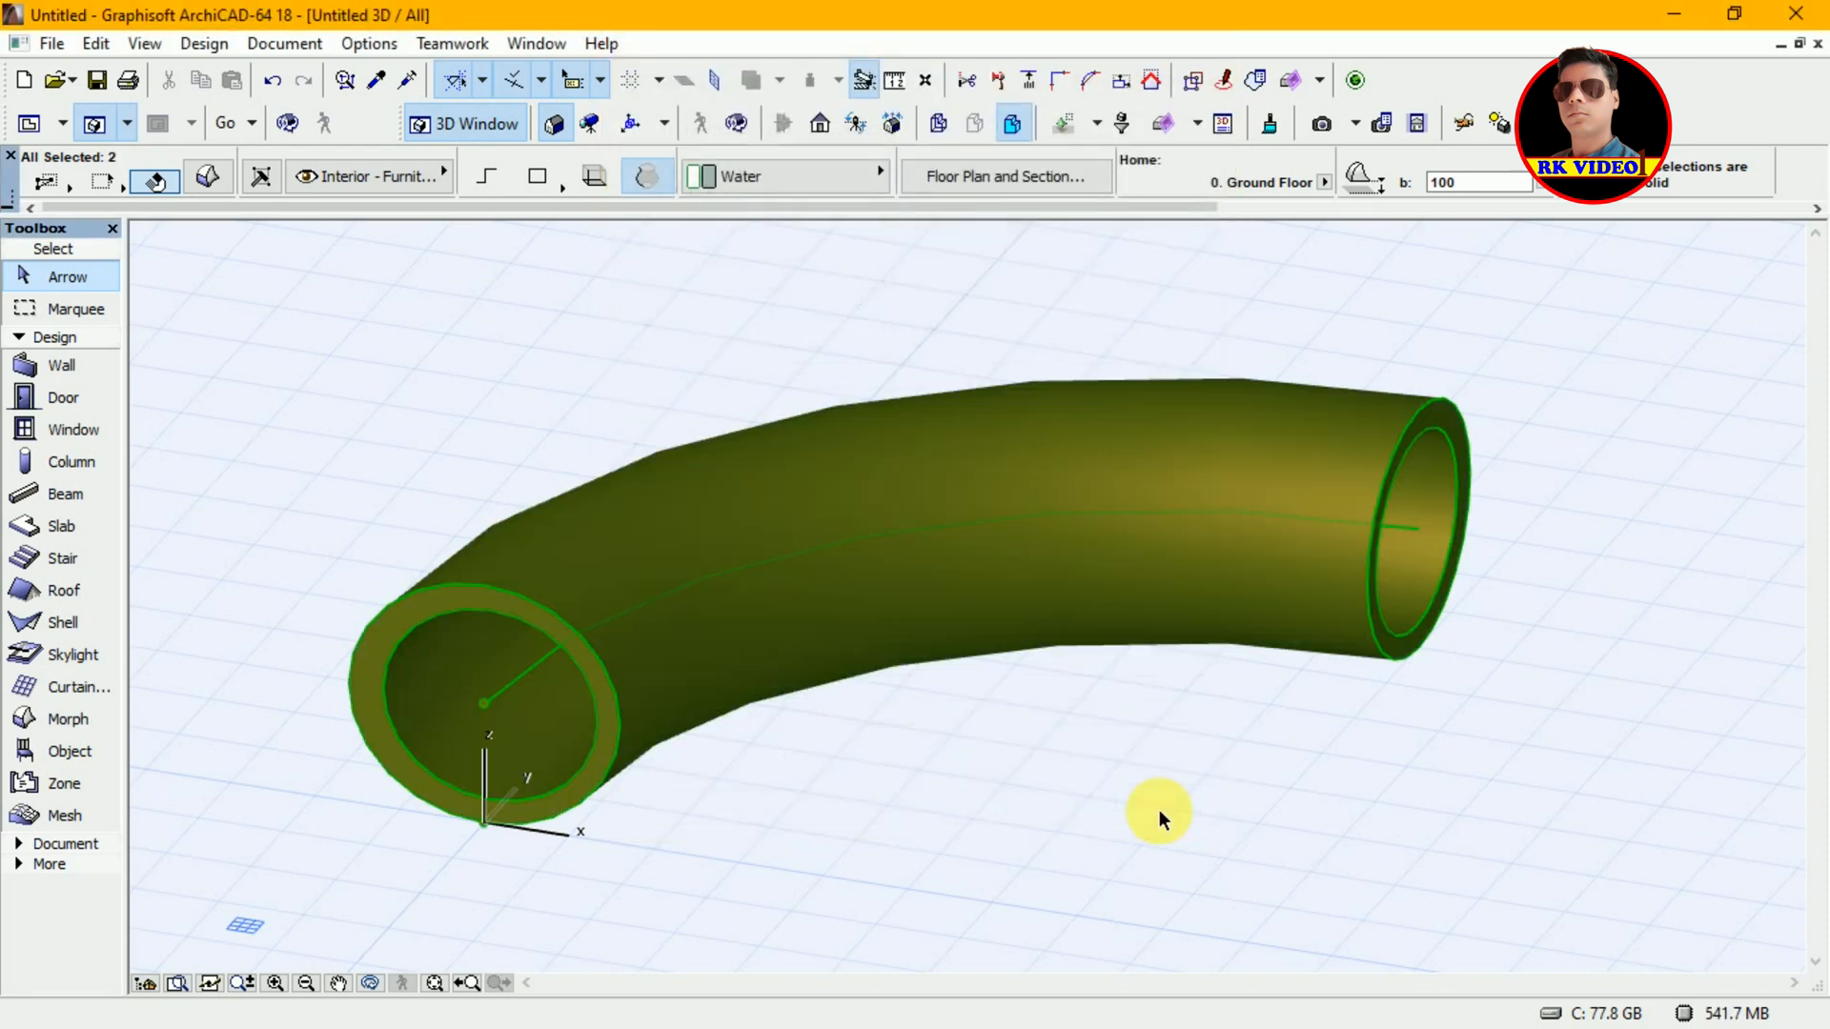
- Return to the ground floor plan, restore it to a smaller floating window and frame the tube in it
{"action": "key", "text": "o"}
{"action": "left_click_drag", "start_coordinate": [1187, 791], "coordinate": [1092, 829]}
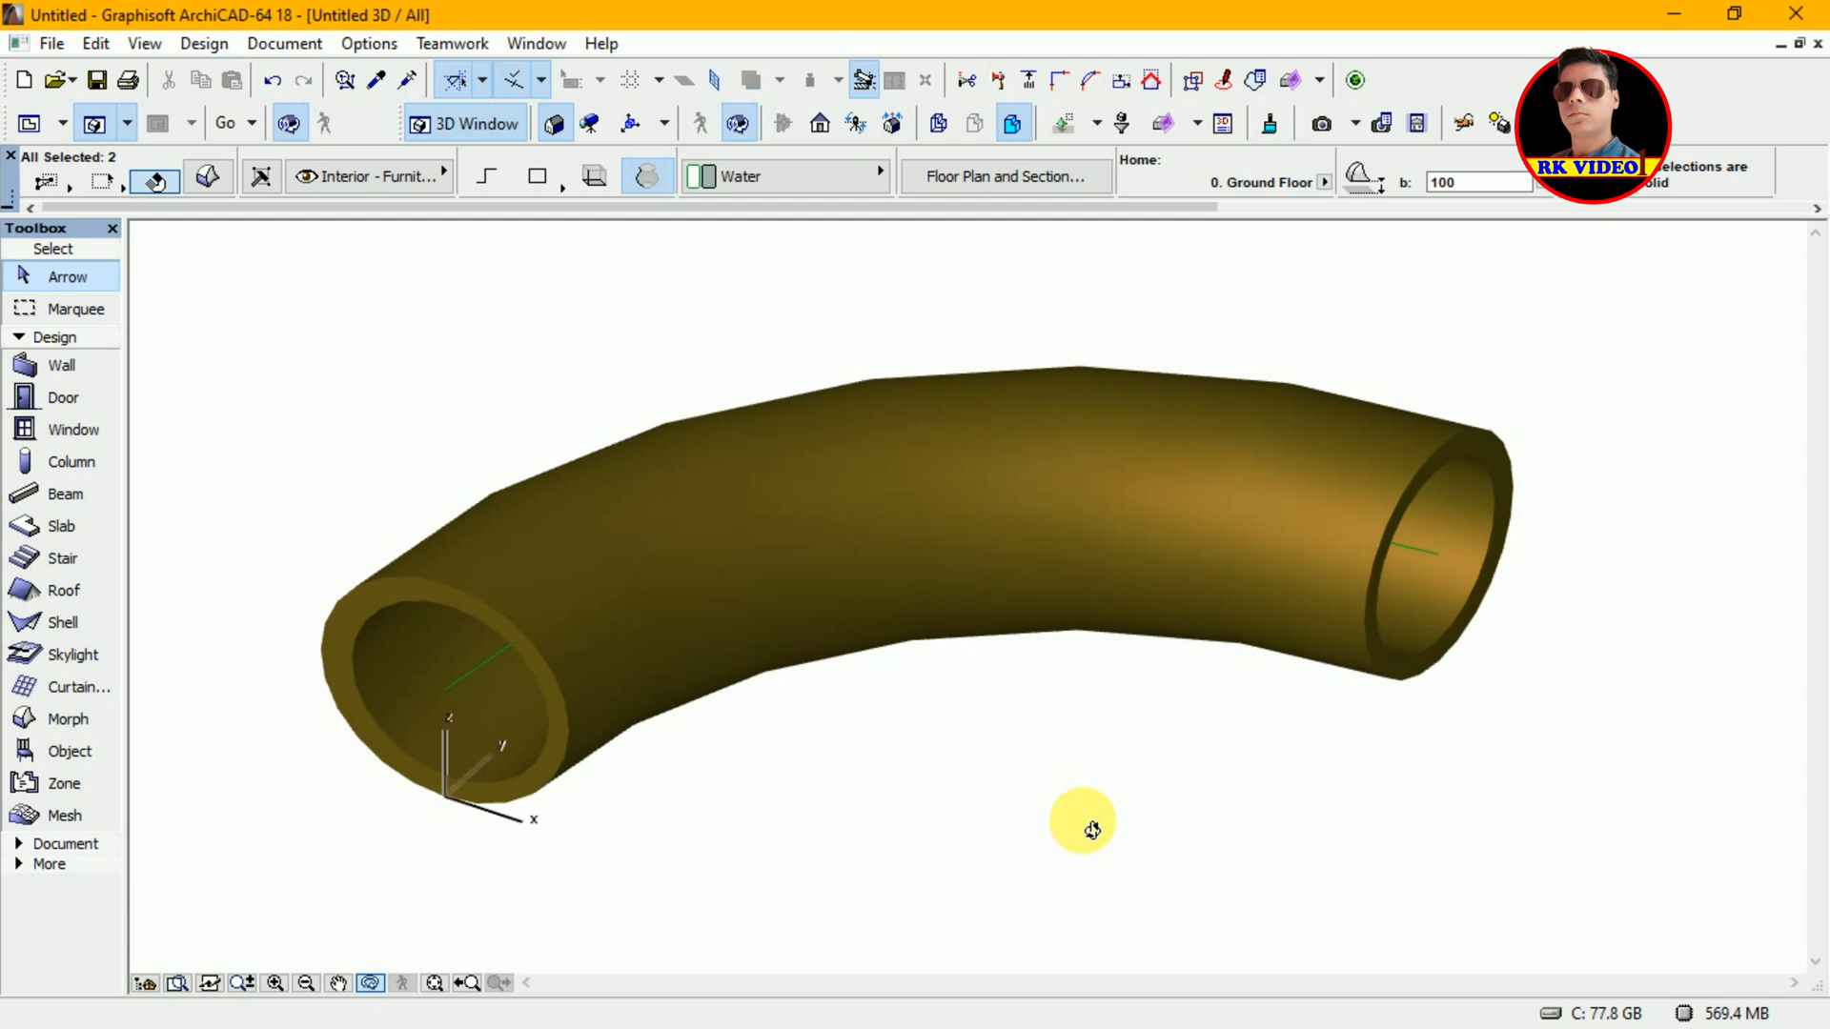
{"action": "key", "text": "Escape"}
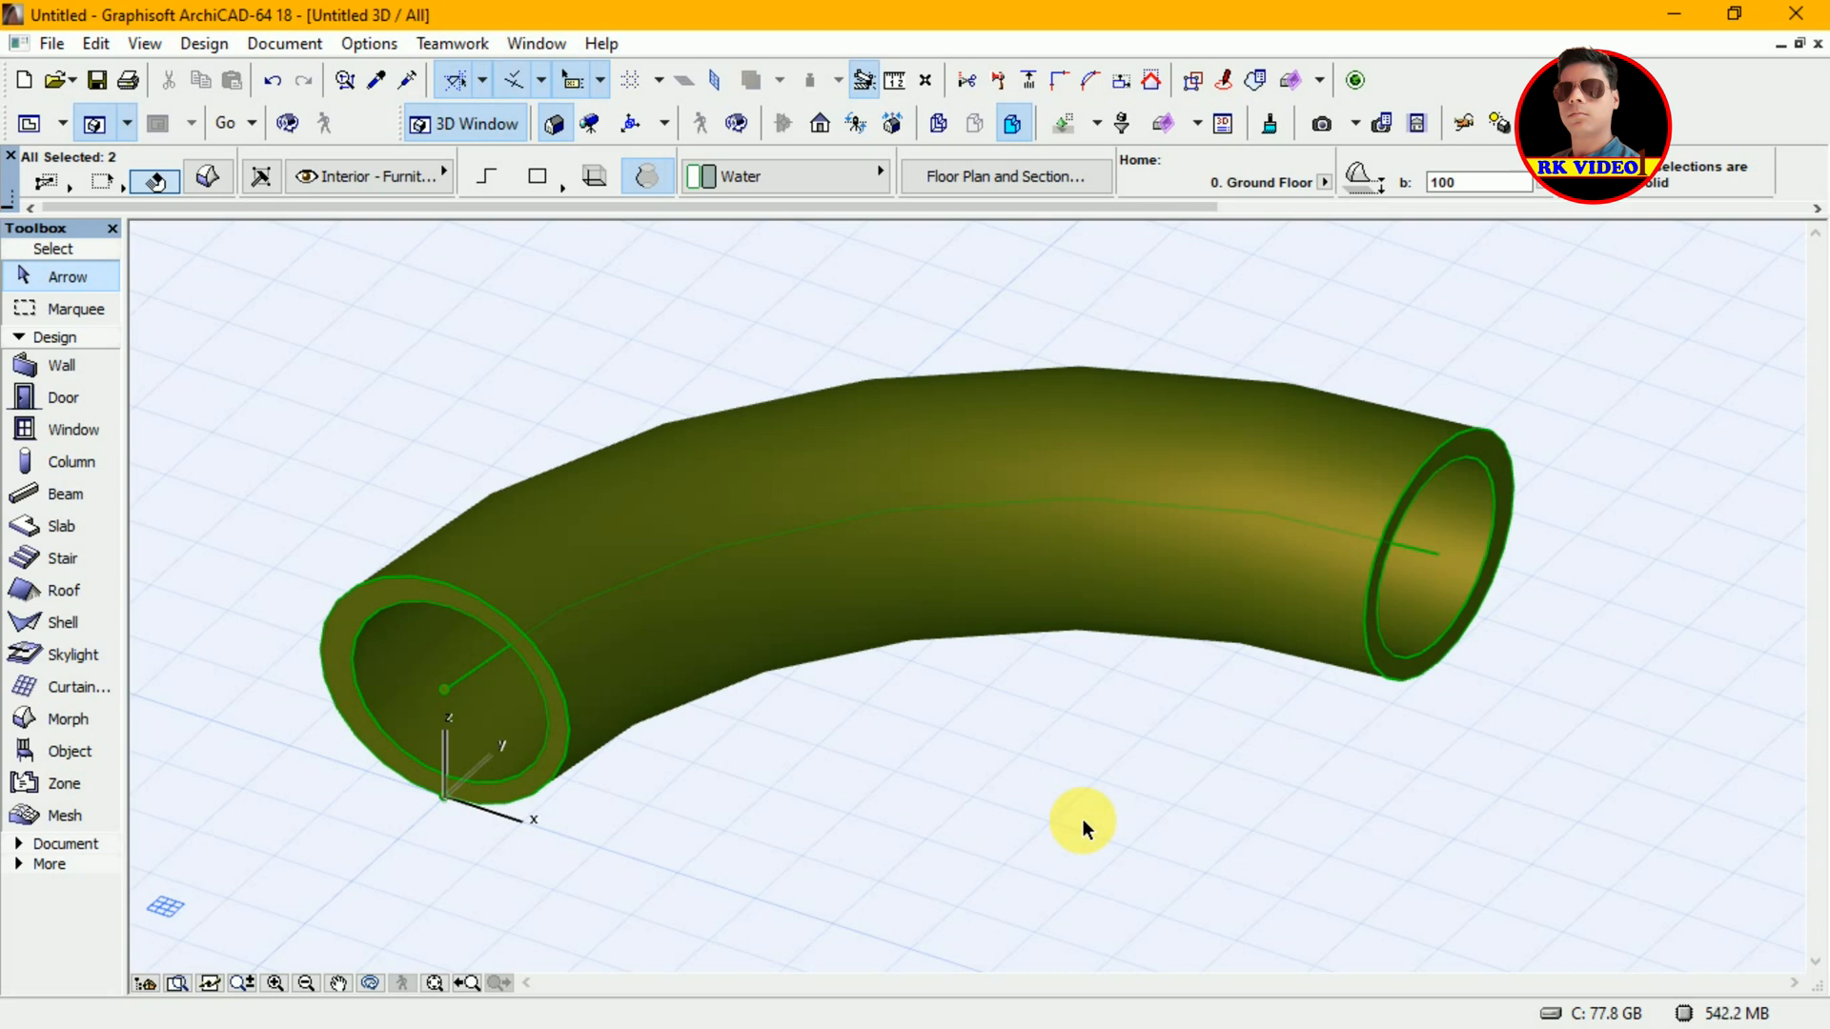
{"action": "key", "text": "F2"}
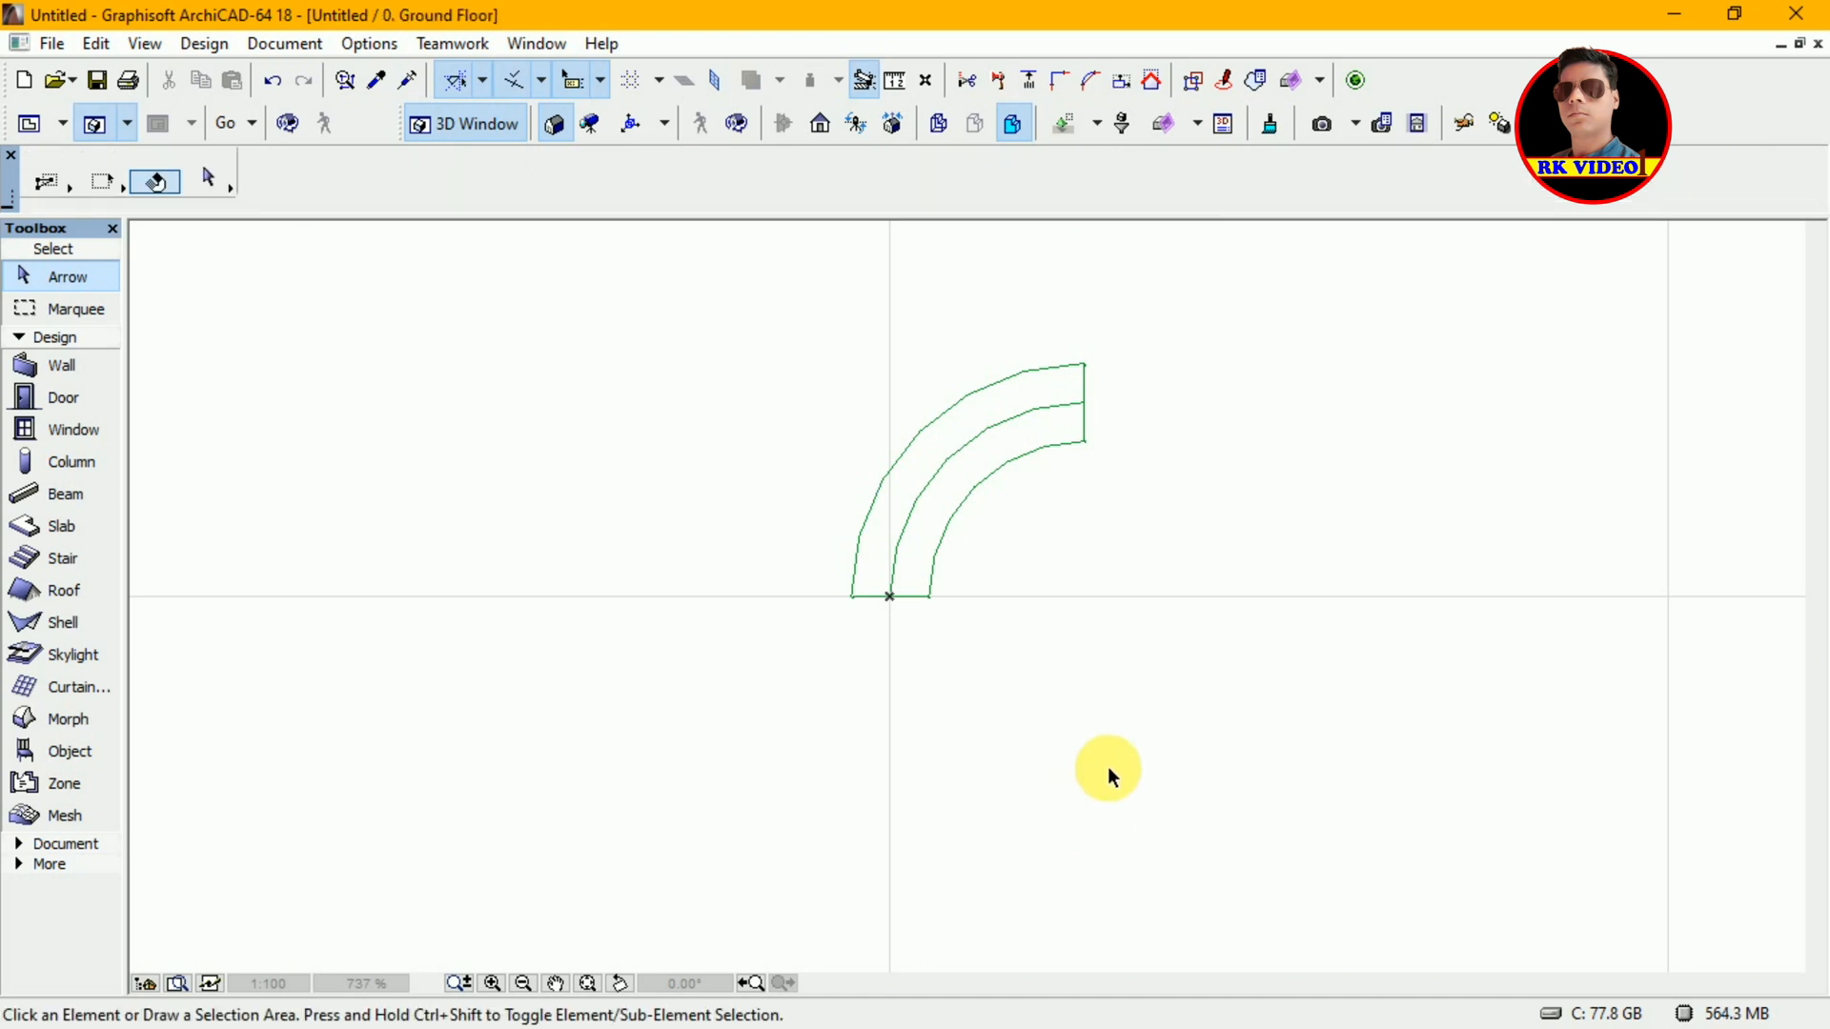
{"action": "left_click", "coordinate": [1802, 44]}
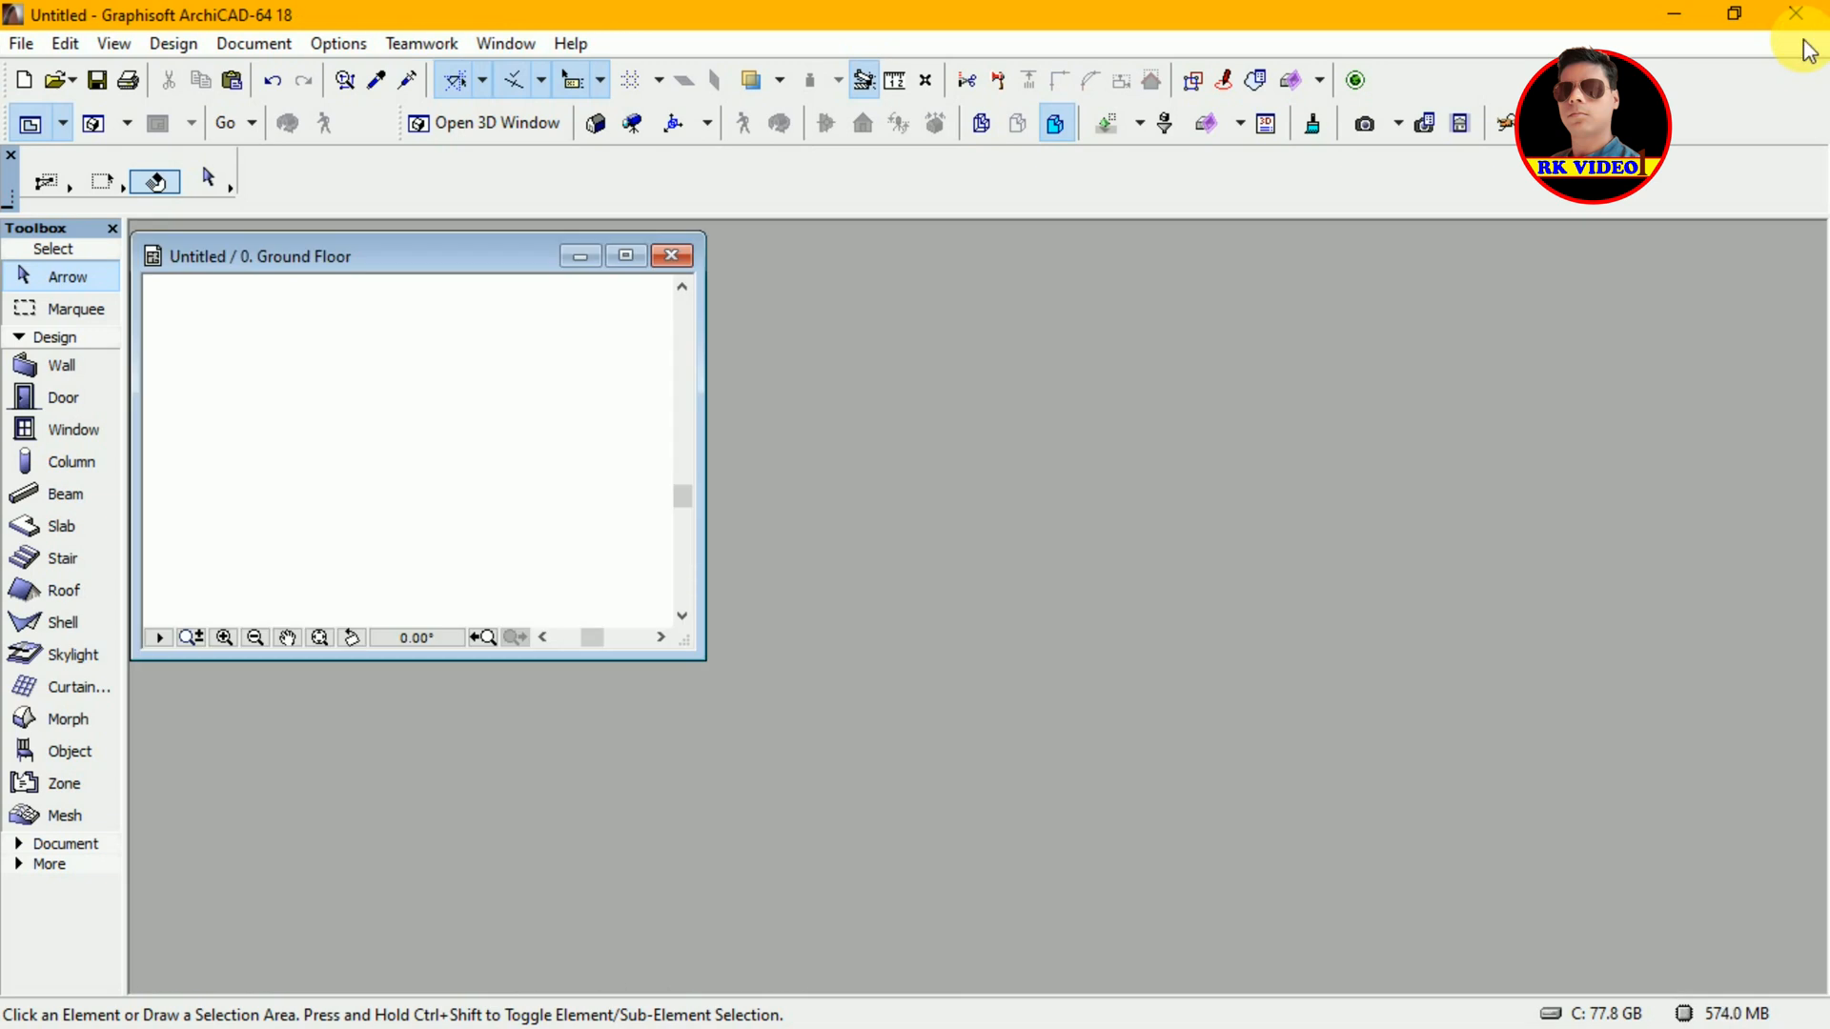
{"action": "left_click", "coordinate": [320, 639]}
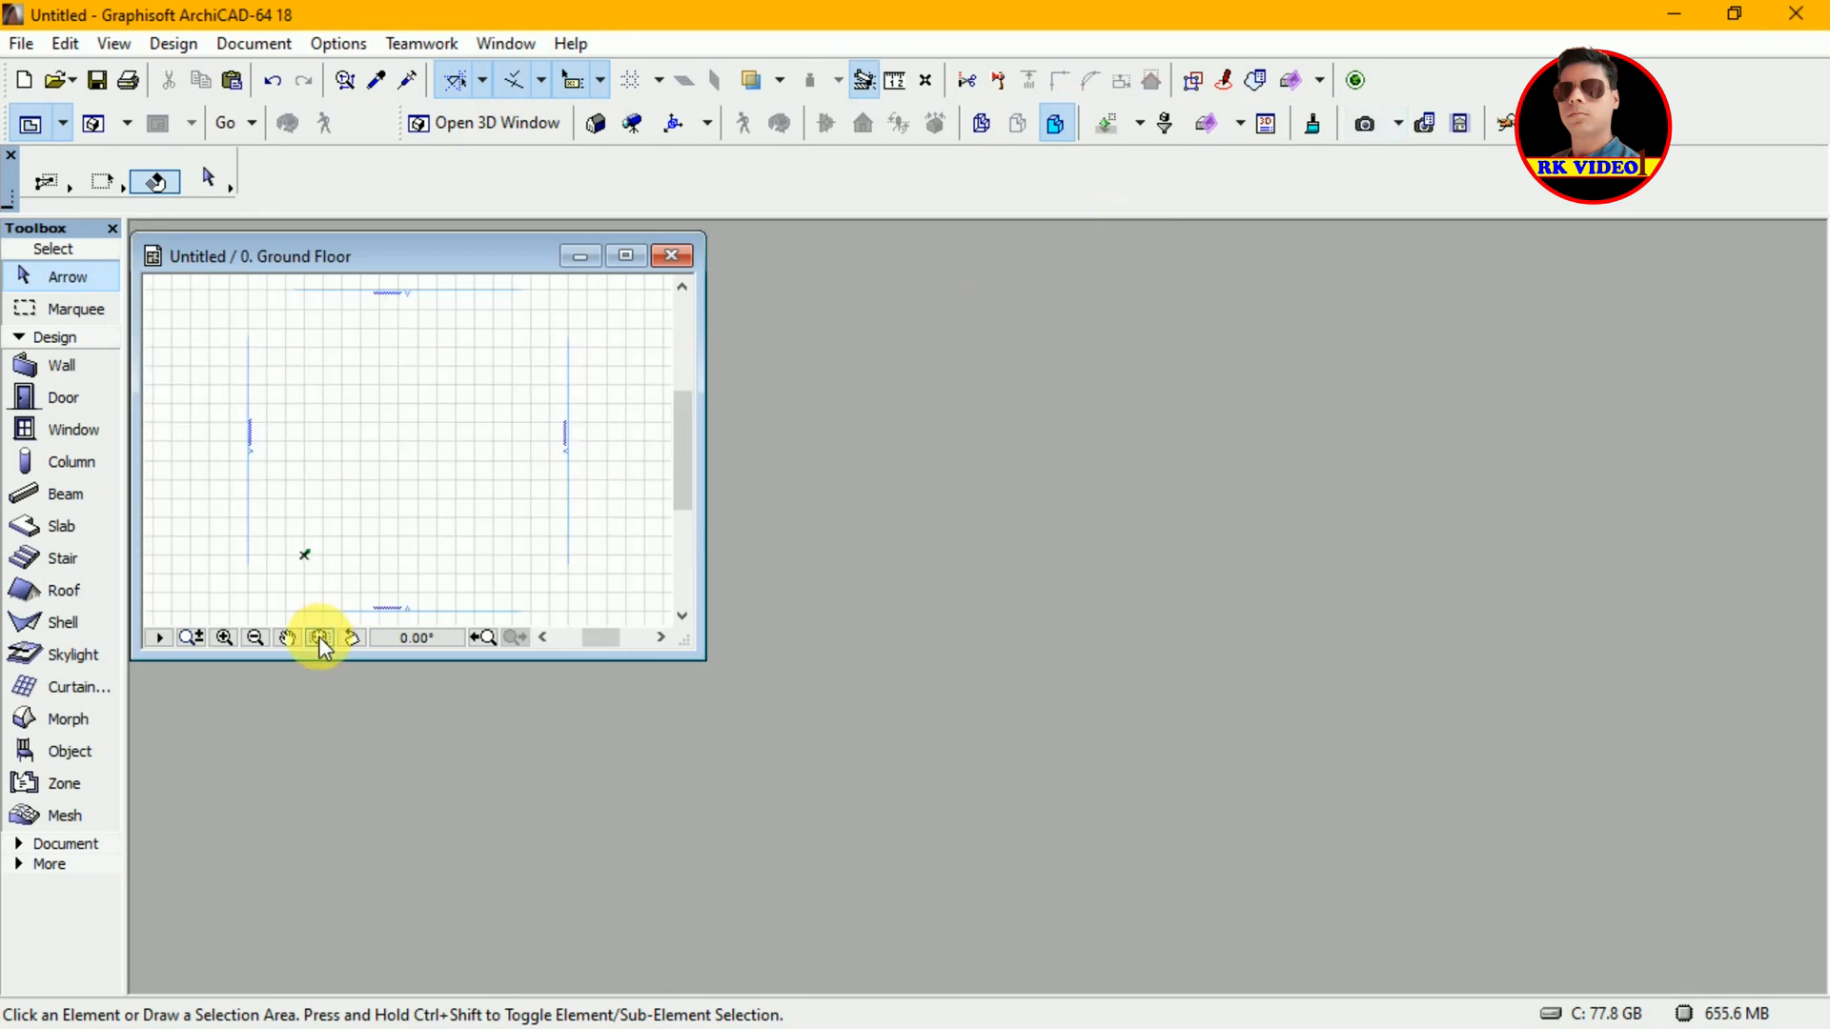
{"action": "left_click", "coordinate": [225, 636]}
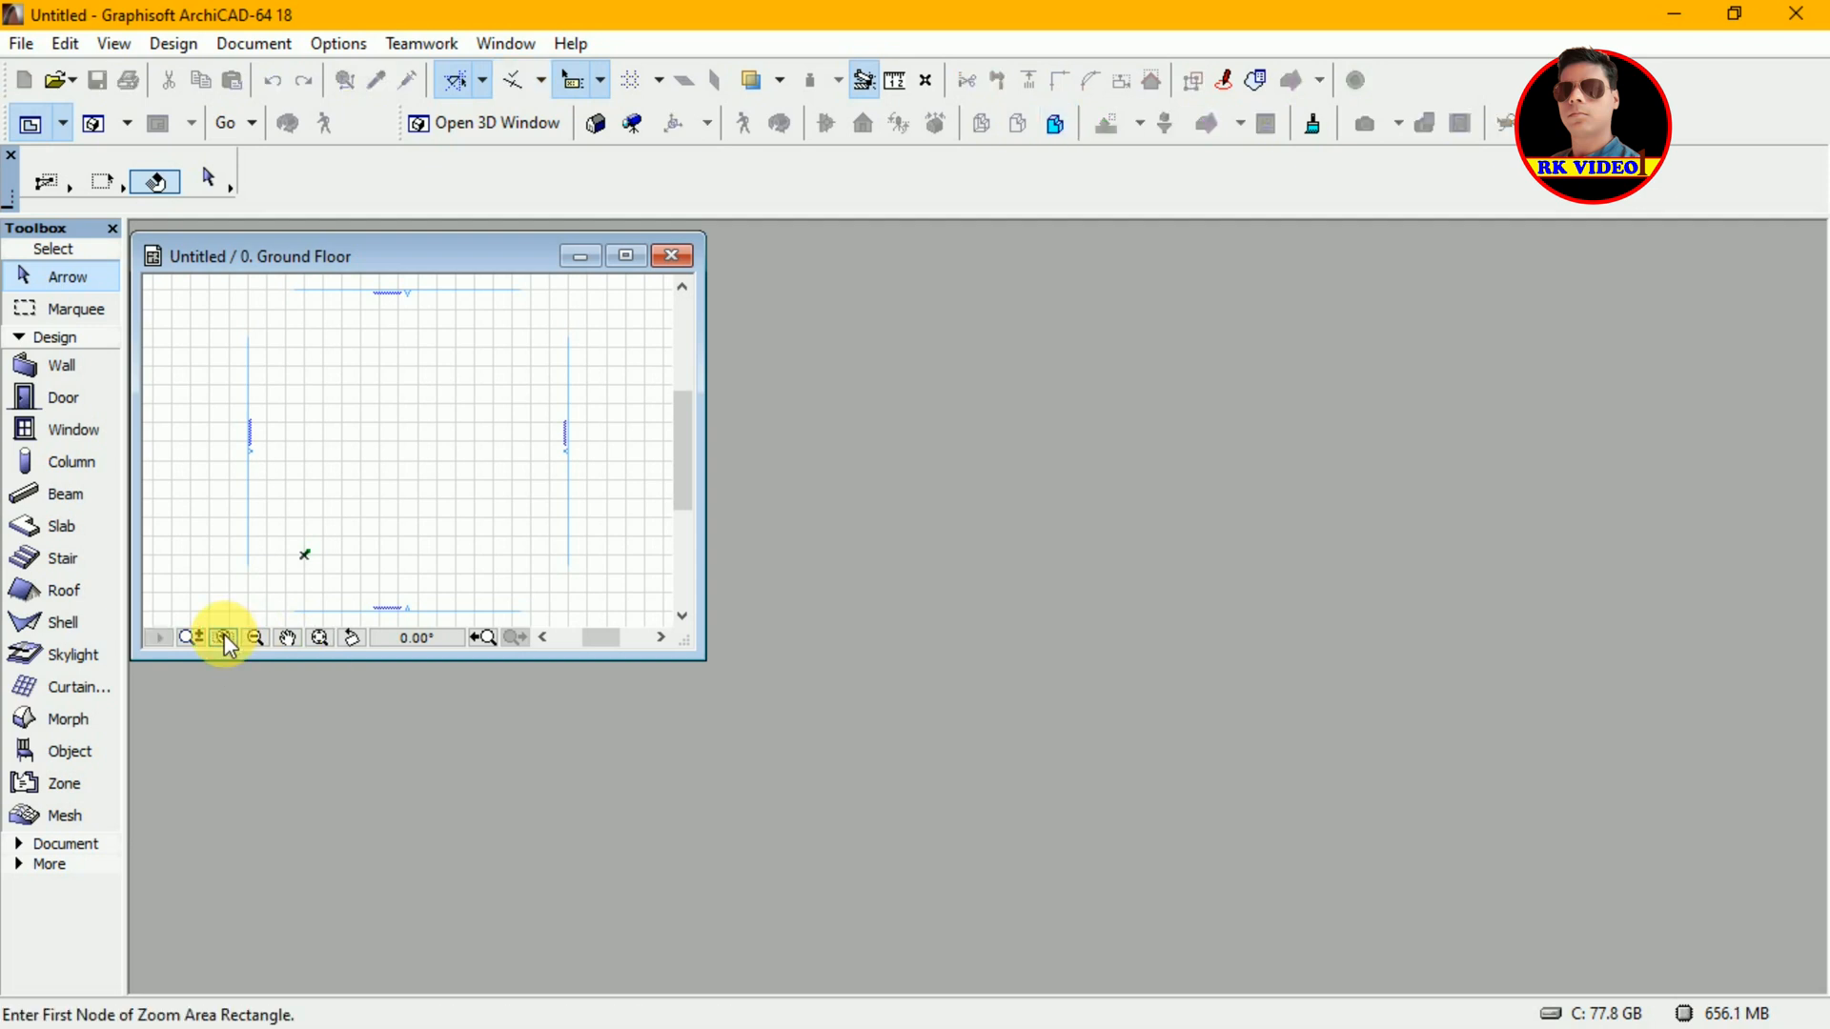
{"action": "left_click", "coordinate": [292, 543]}
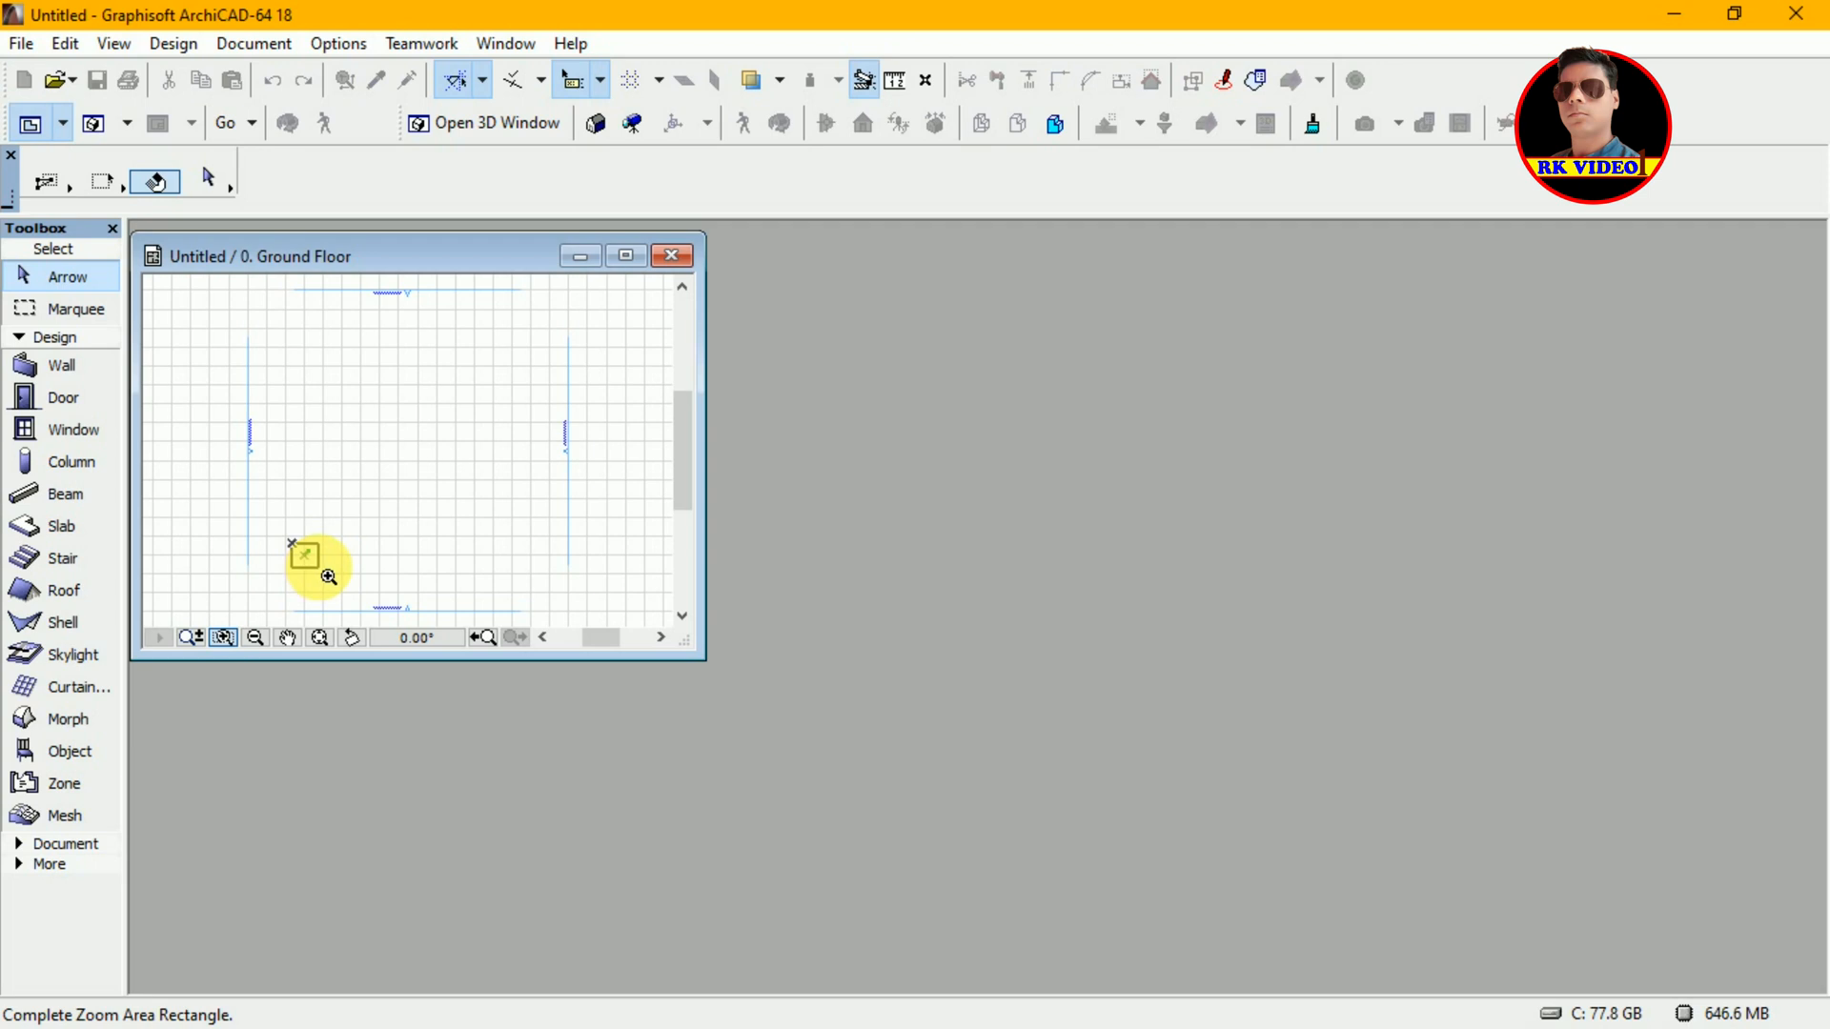
{"action": "left_click", "coordinate": [319, 570]}
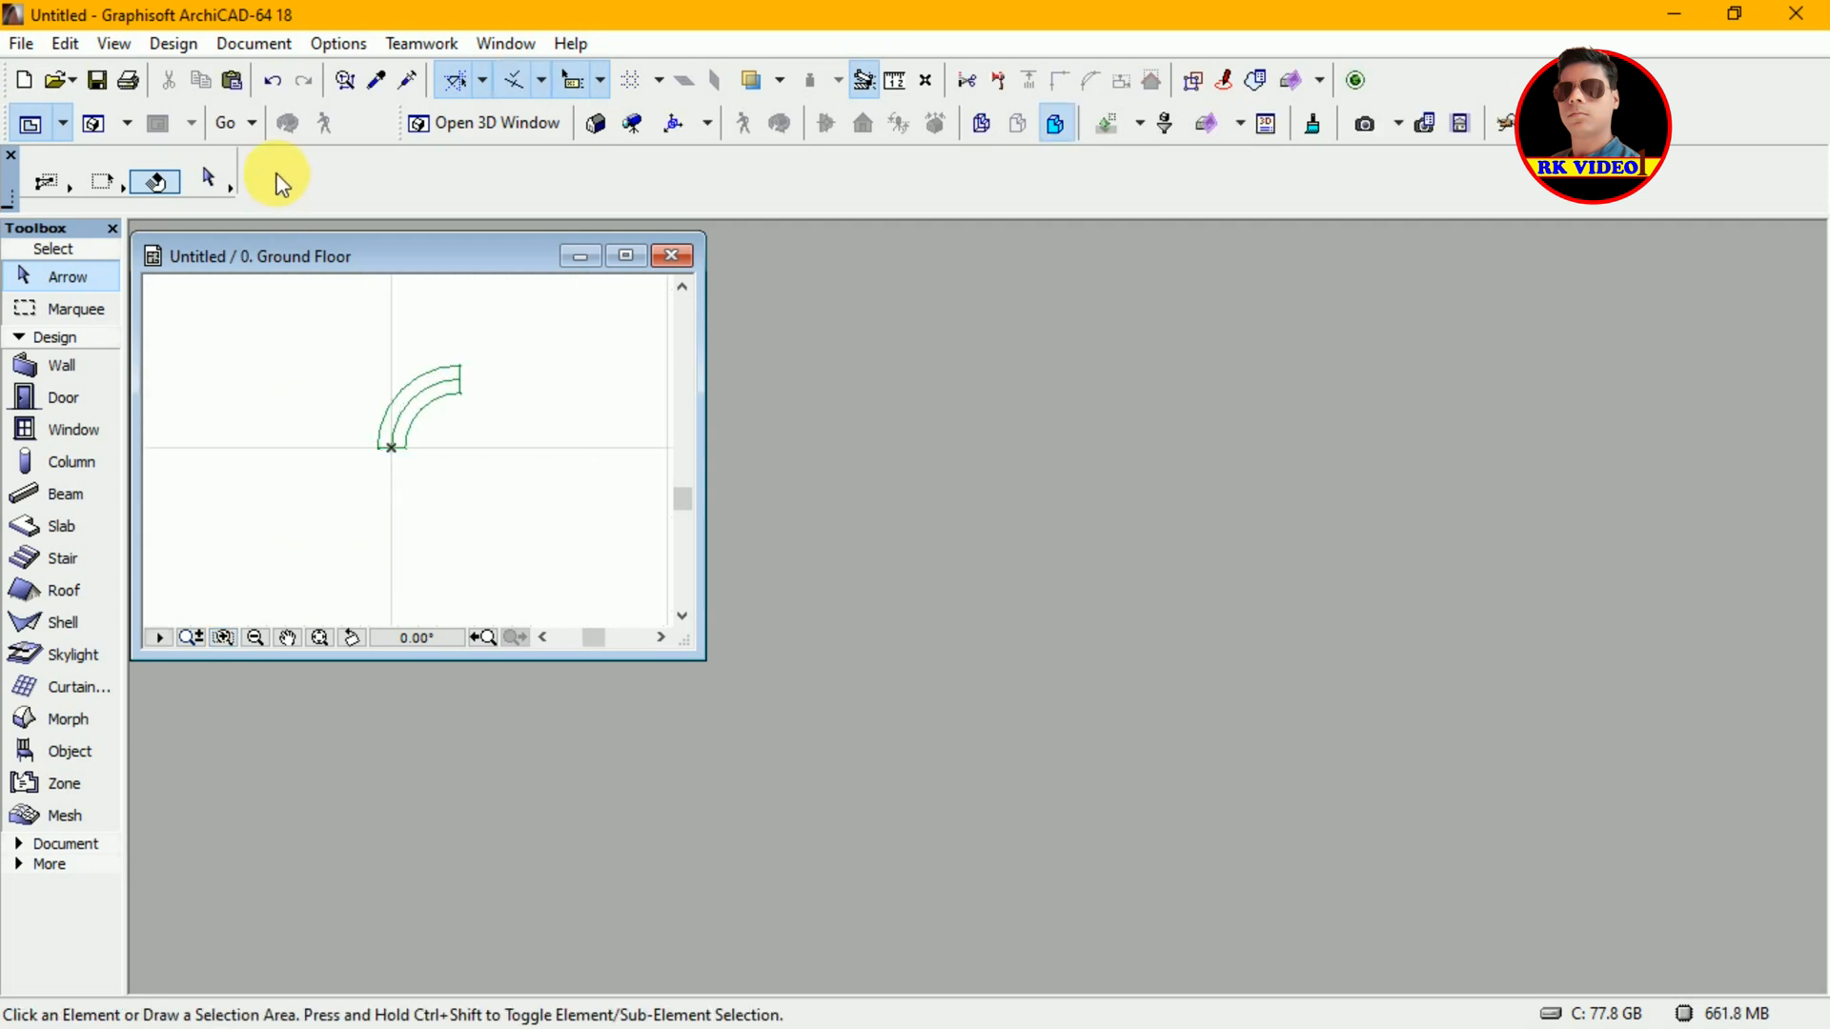
- Create a new library object and open its empty 3D script for editing
{"action": "left_click", "coordinate": [21, 43]}
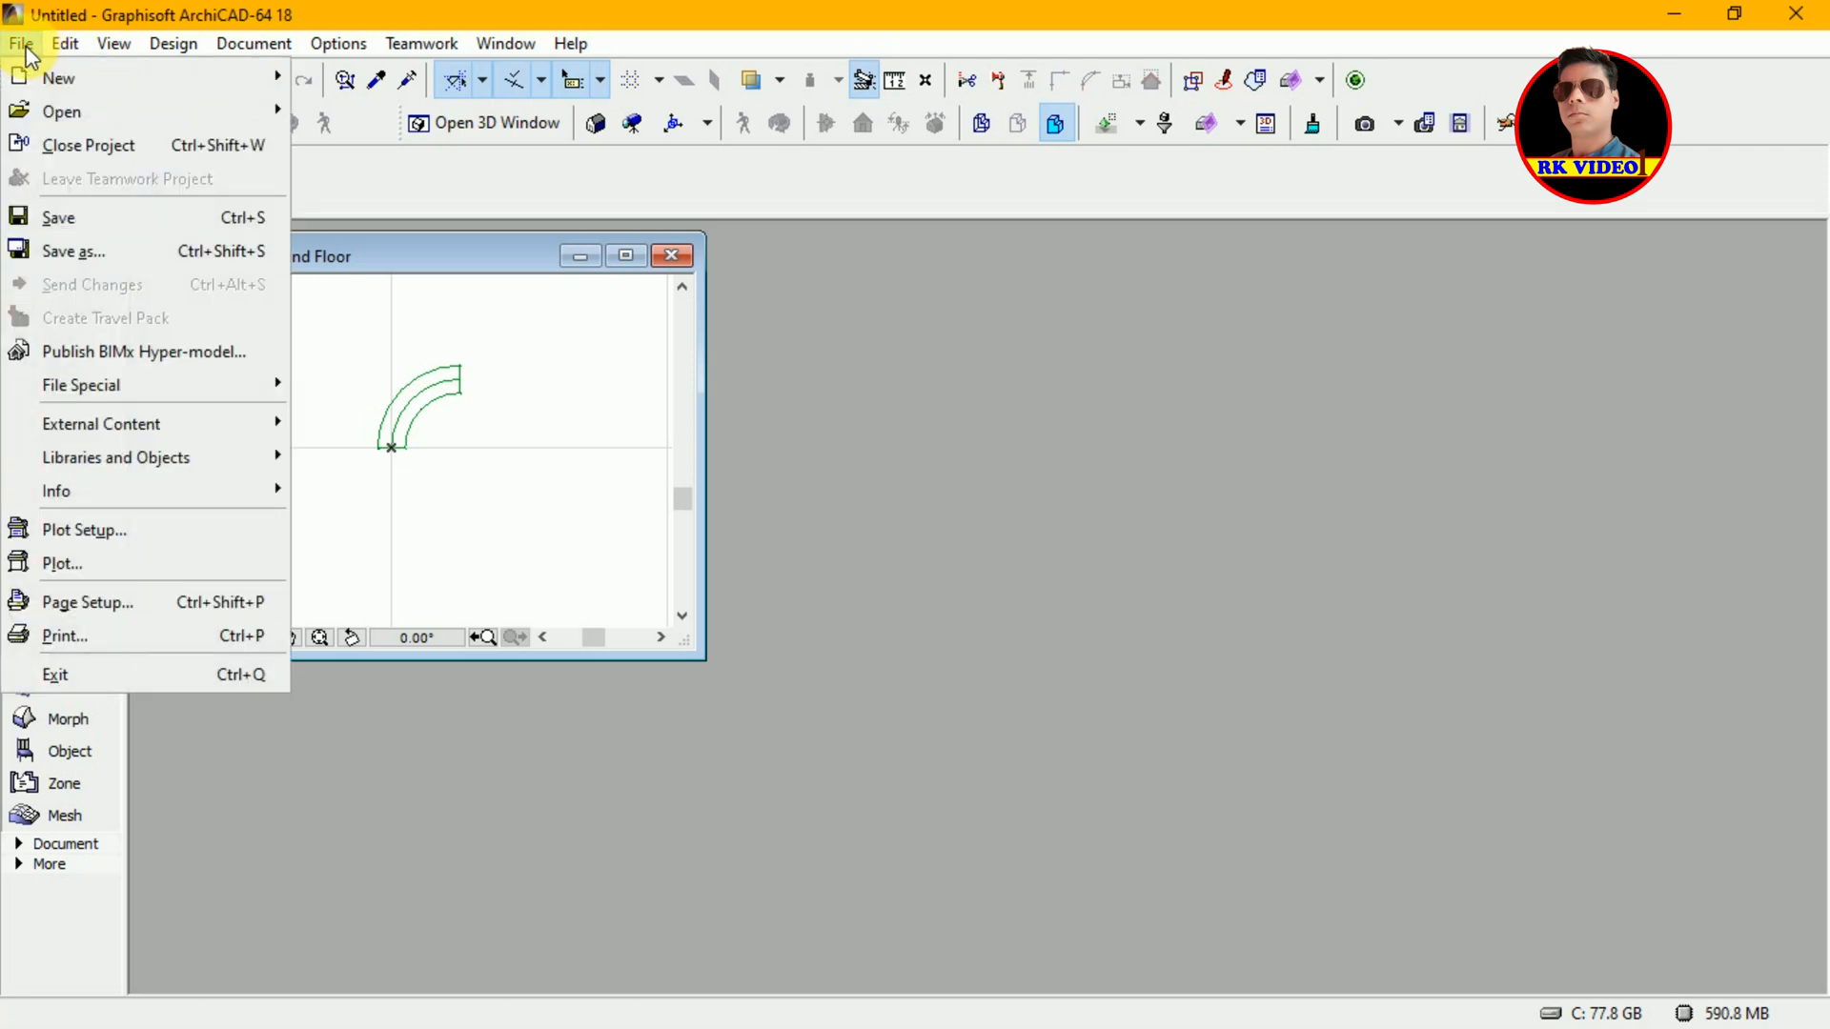
{"action": "mouse_move", "coordinate": [224, 396]}
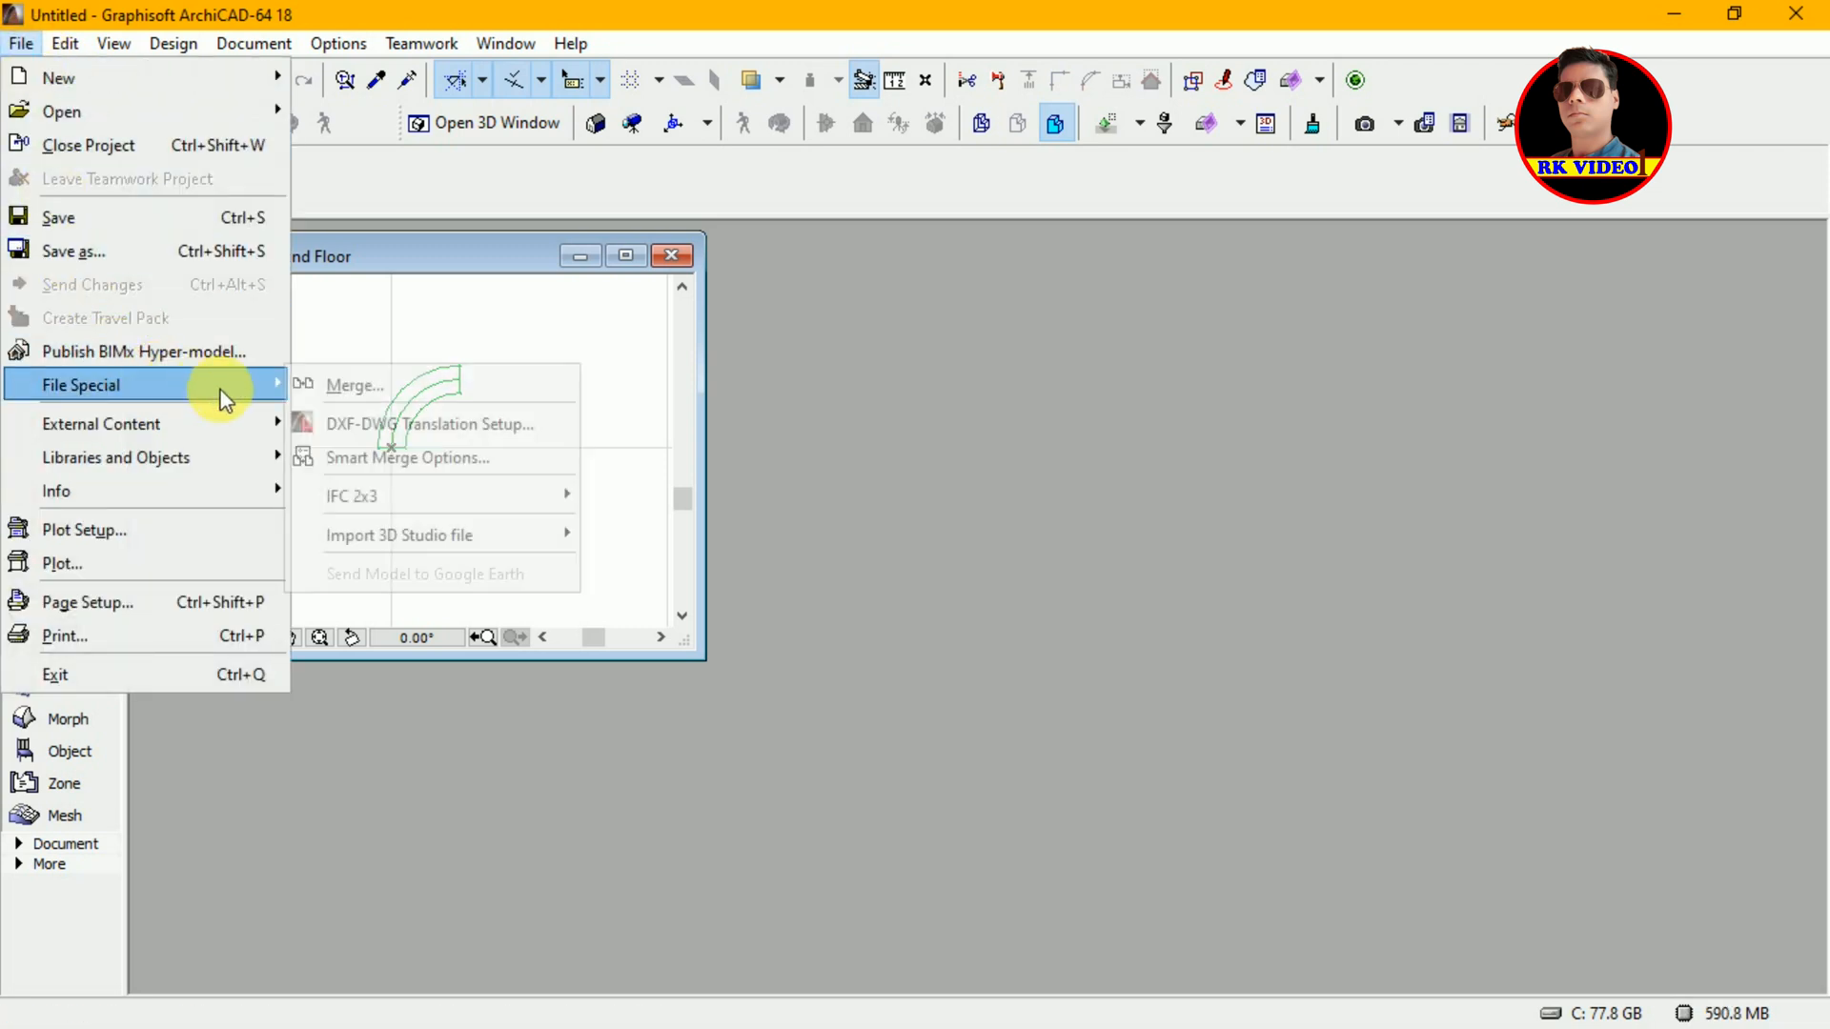
{"action": "mouse_move", "coordinate": [231, 461]}
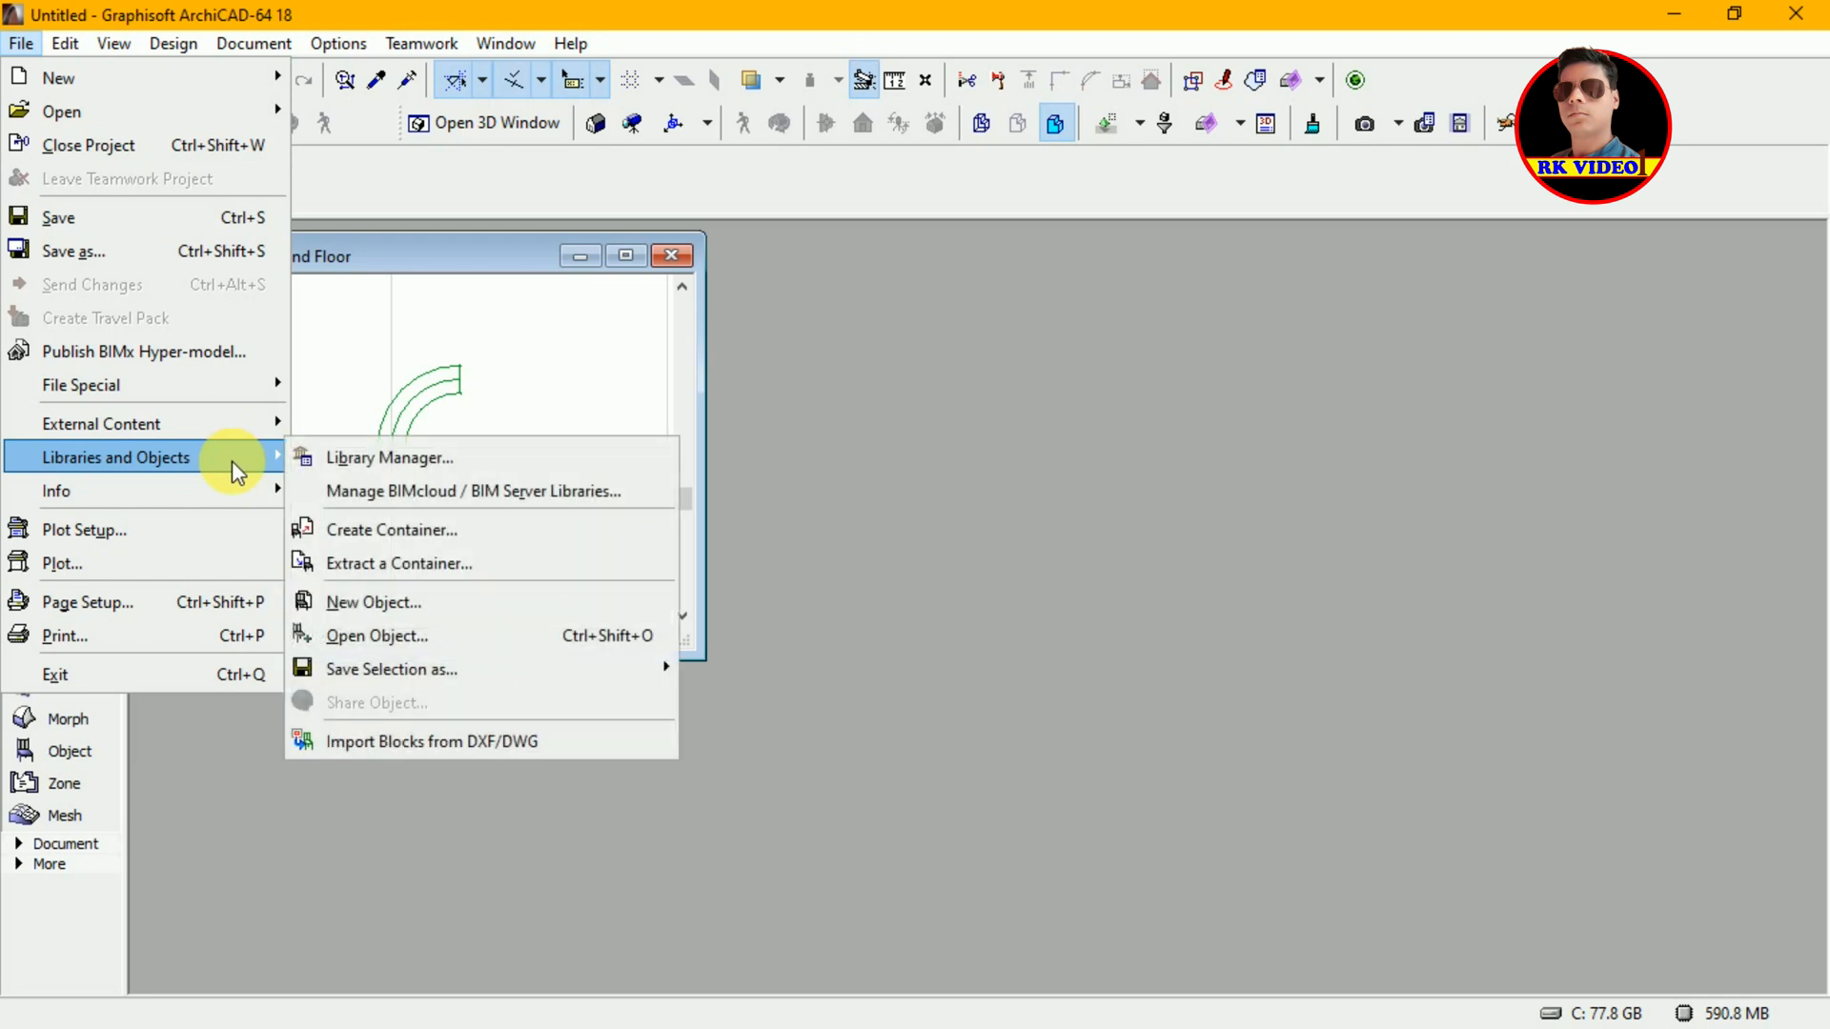
{"action": "left_click", "coordinate": [341, 603]}
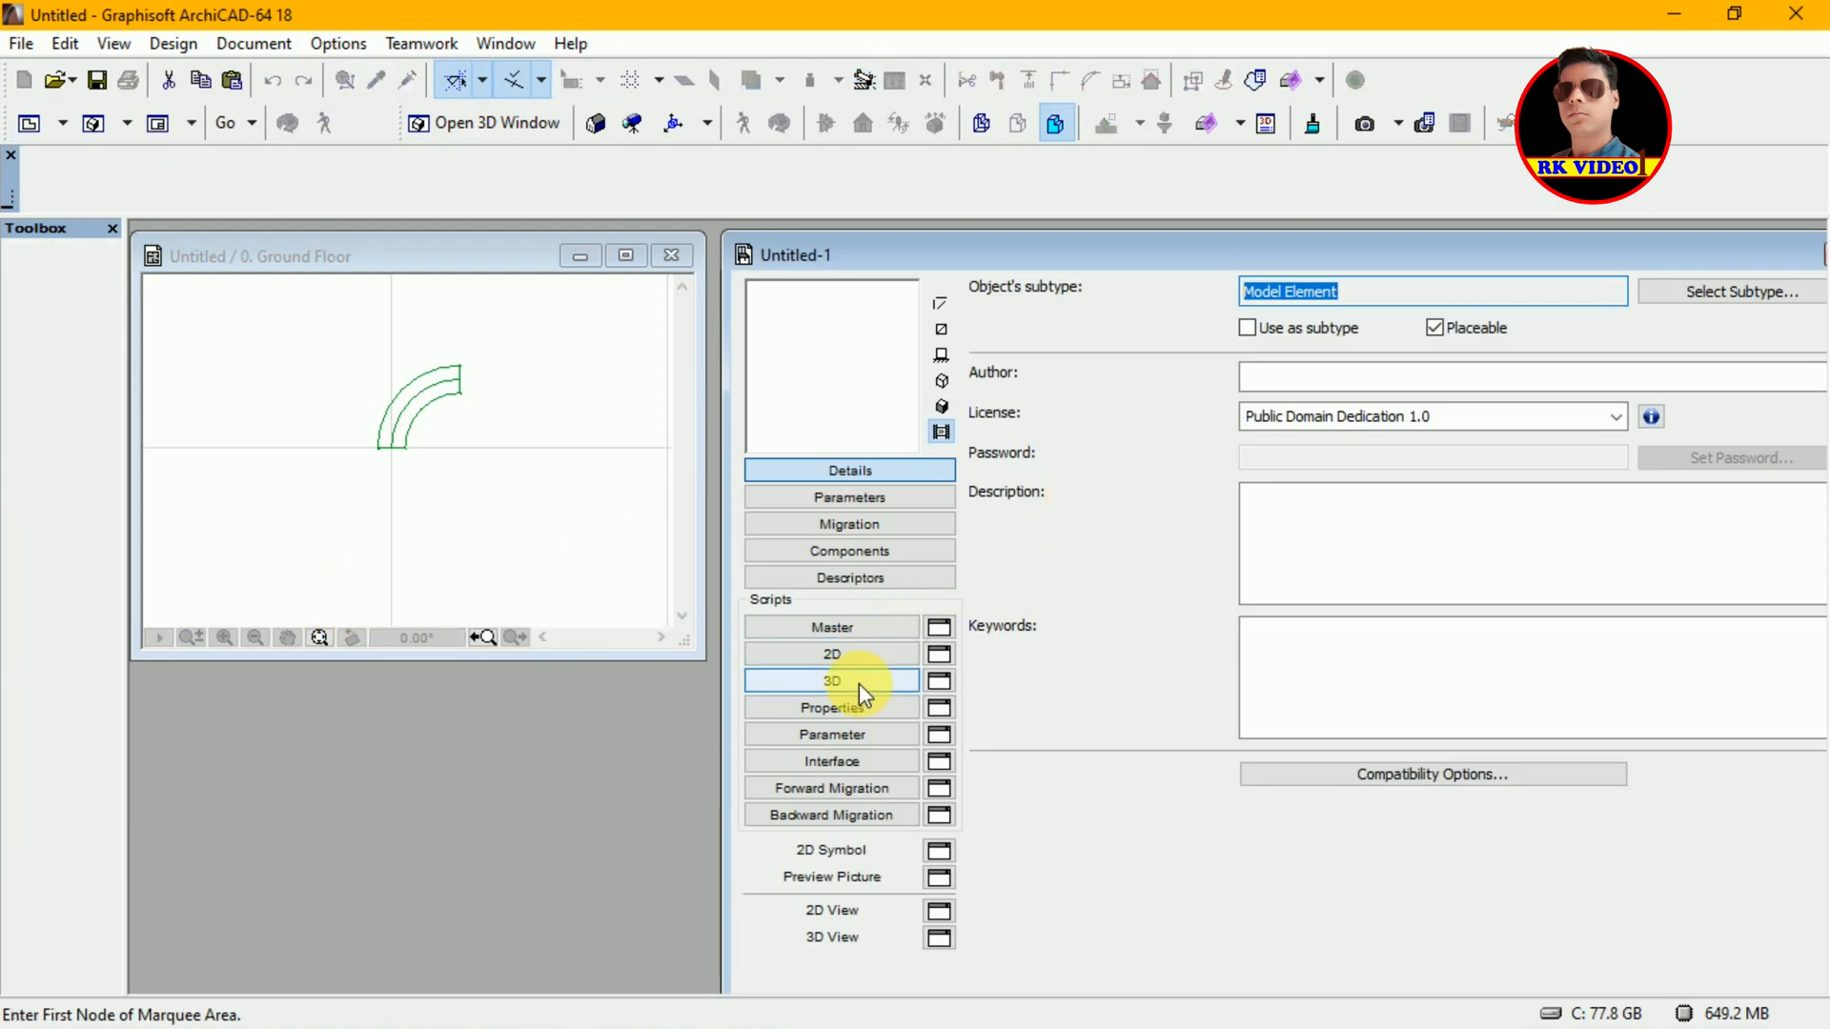
{"action": "left_click", "coordinate": [832, 681]}
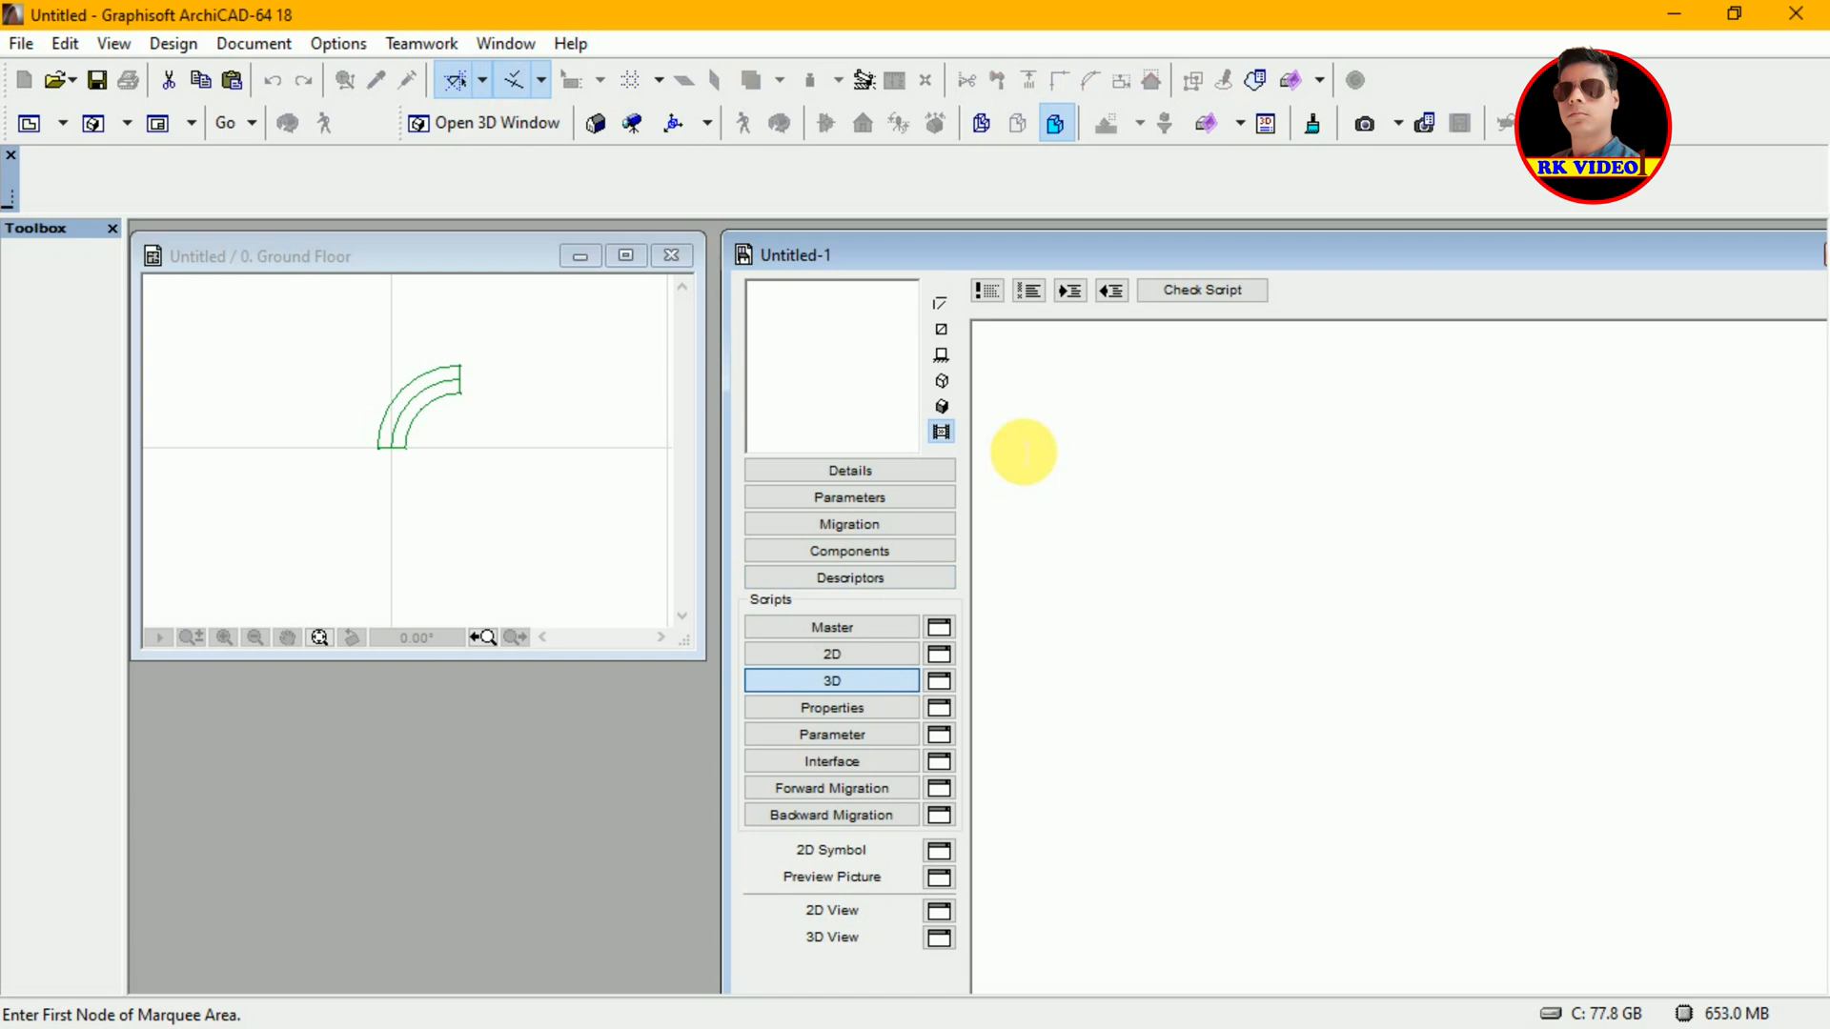
- Select the whole tube on the ground floor plan and drop it into the new object's 3D script as GDL code
{"action": "left_click", "coordinate": [483, 261]}
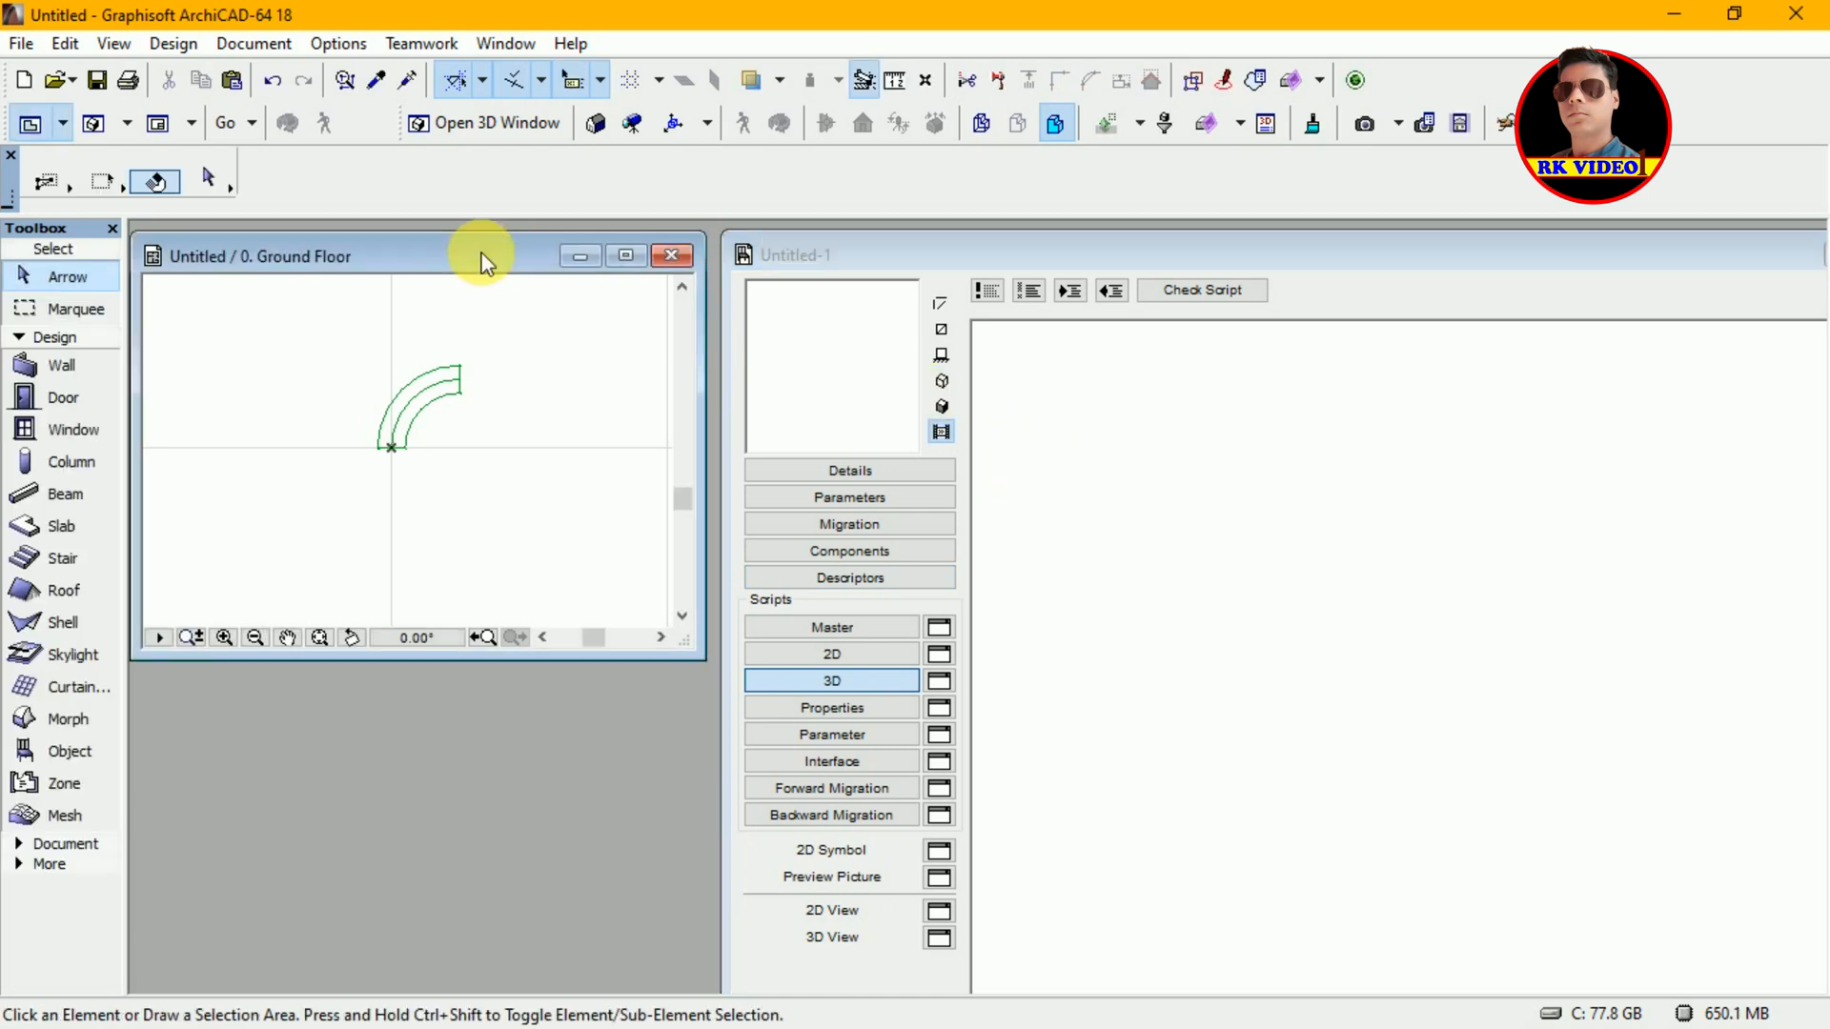
{"action": "left_click", "coordinate": [323, 326]}
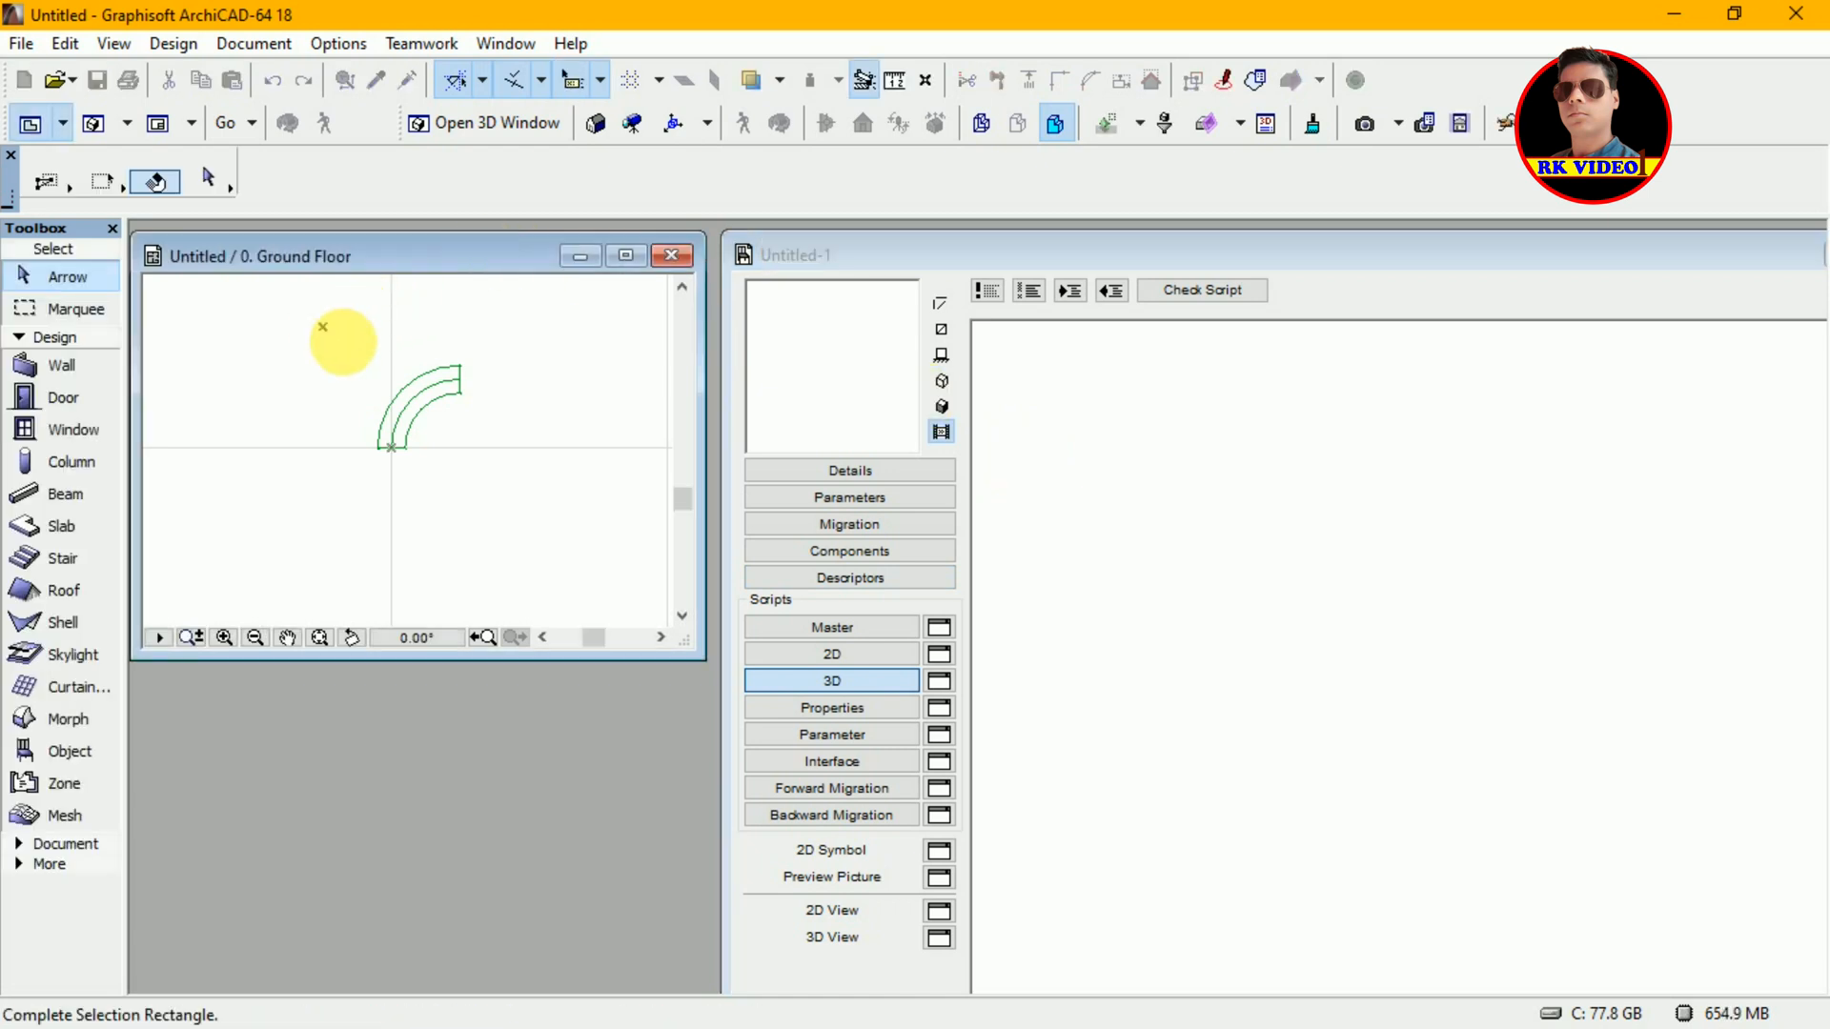
{"action": "left_click", "coordinate": [506, 482]}
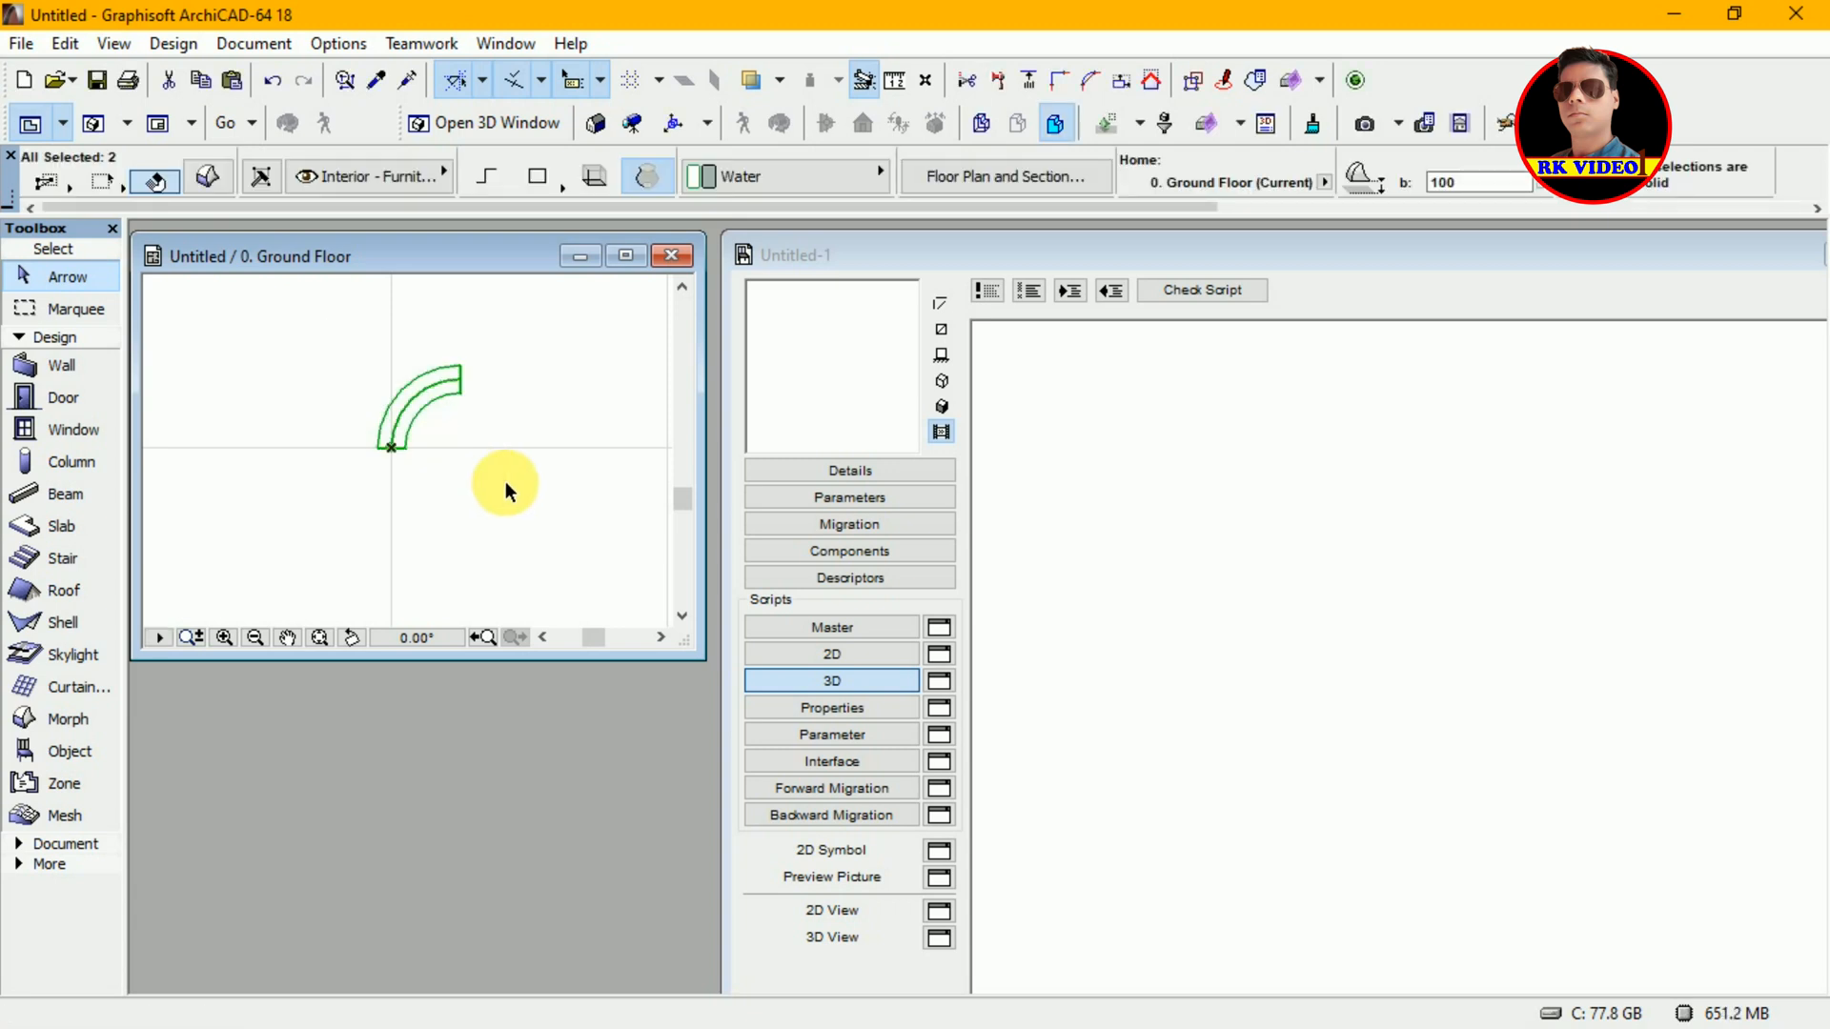
{"action": "left_click", "coordinate": [463, 385]}
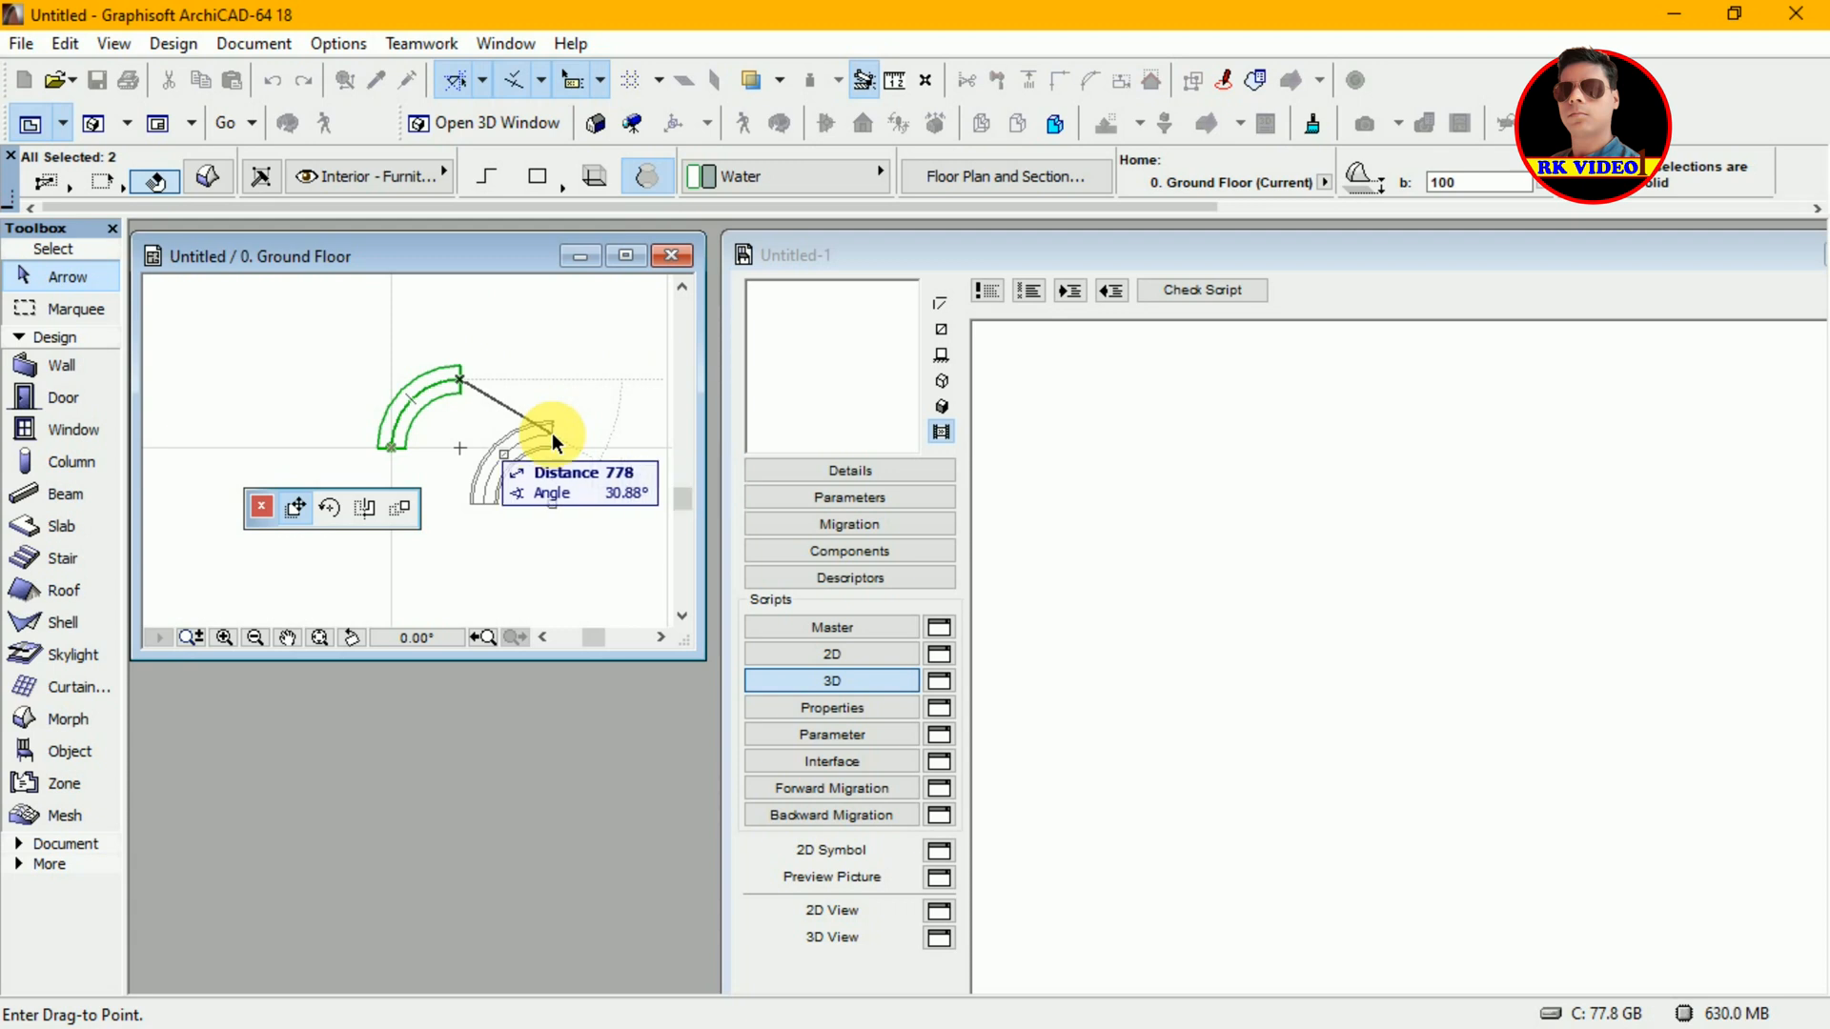
{"action": "left_click", "coordinate": [1225, 550]}
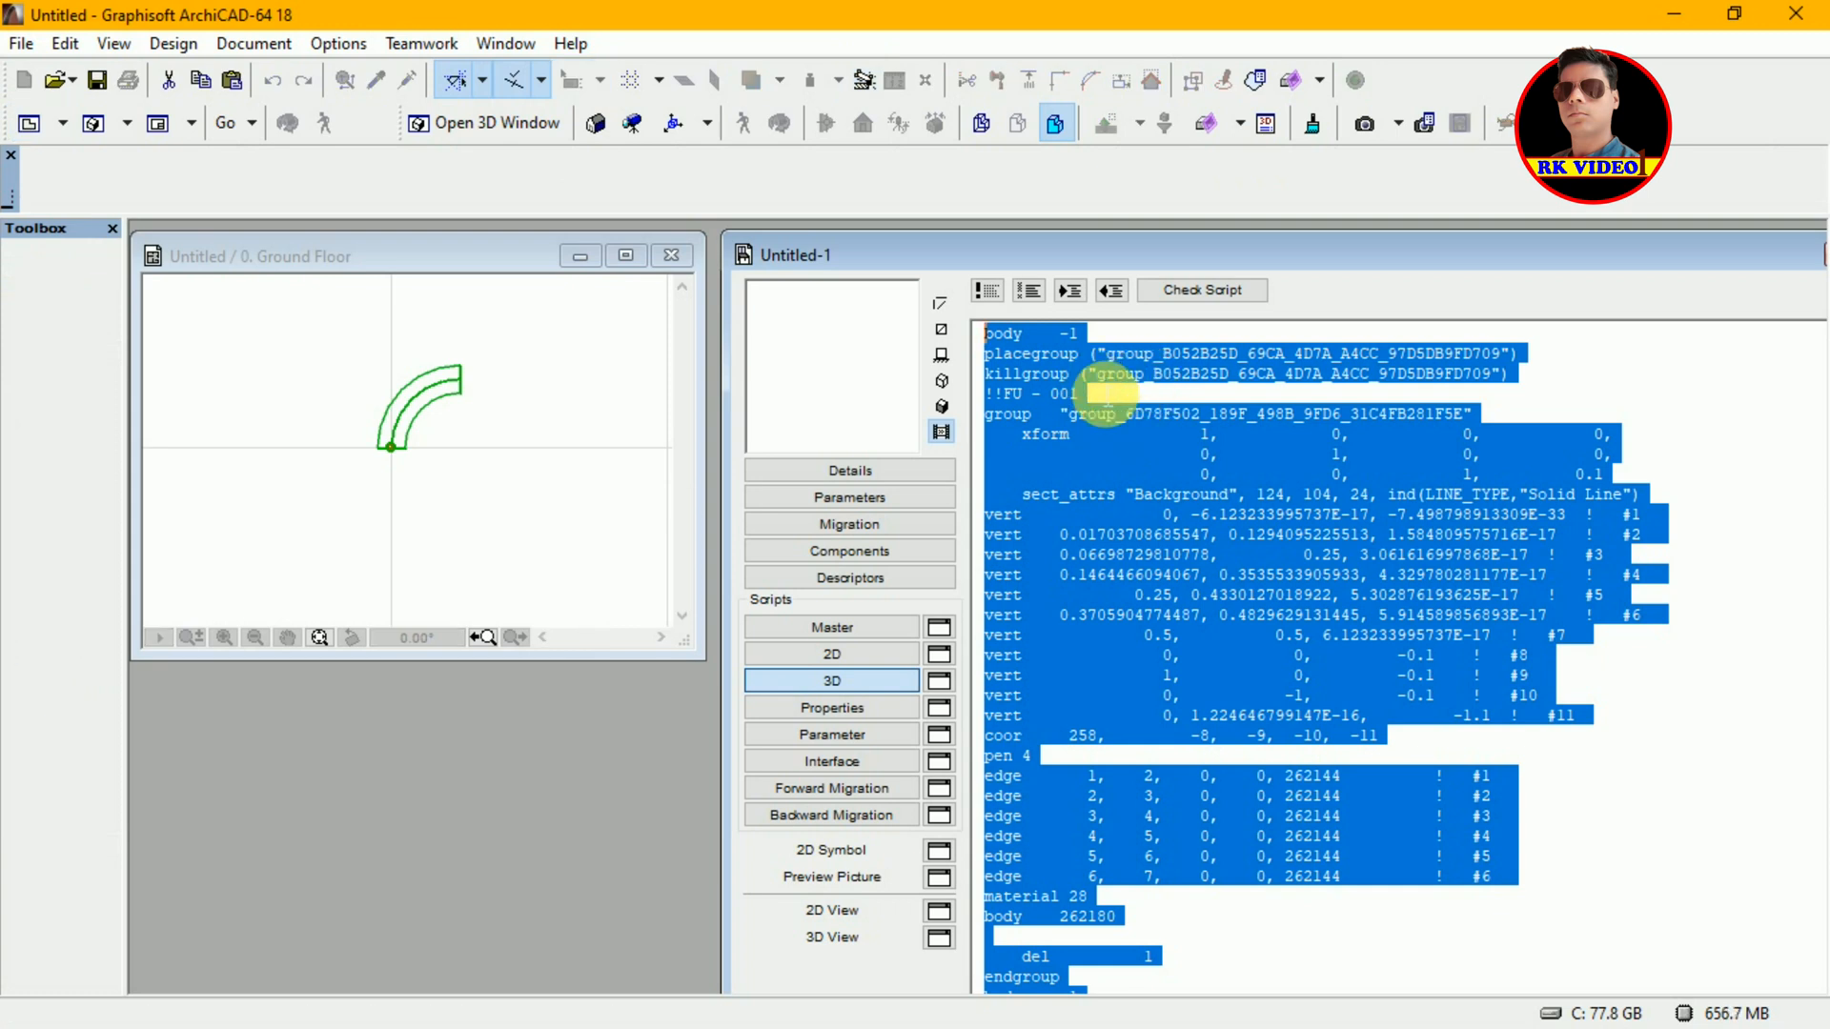
- Show the object's shaded 3D preview, open its 3D view window and move that window below the floor plan drawing
{"action": "left_click", "coordinate": [1105, 393]}
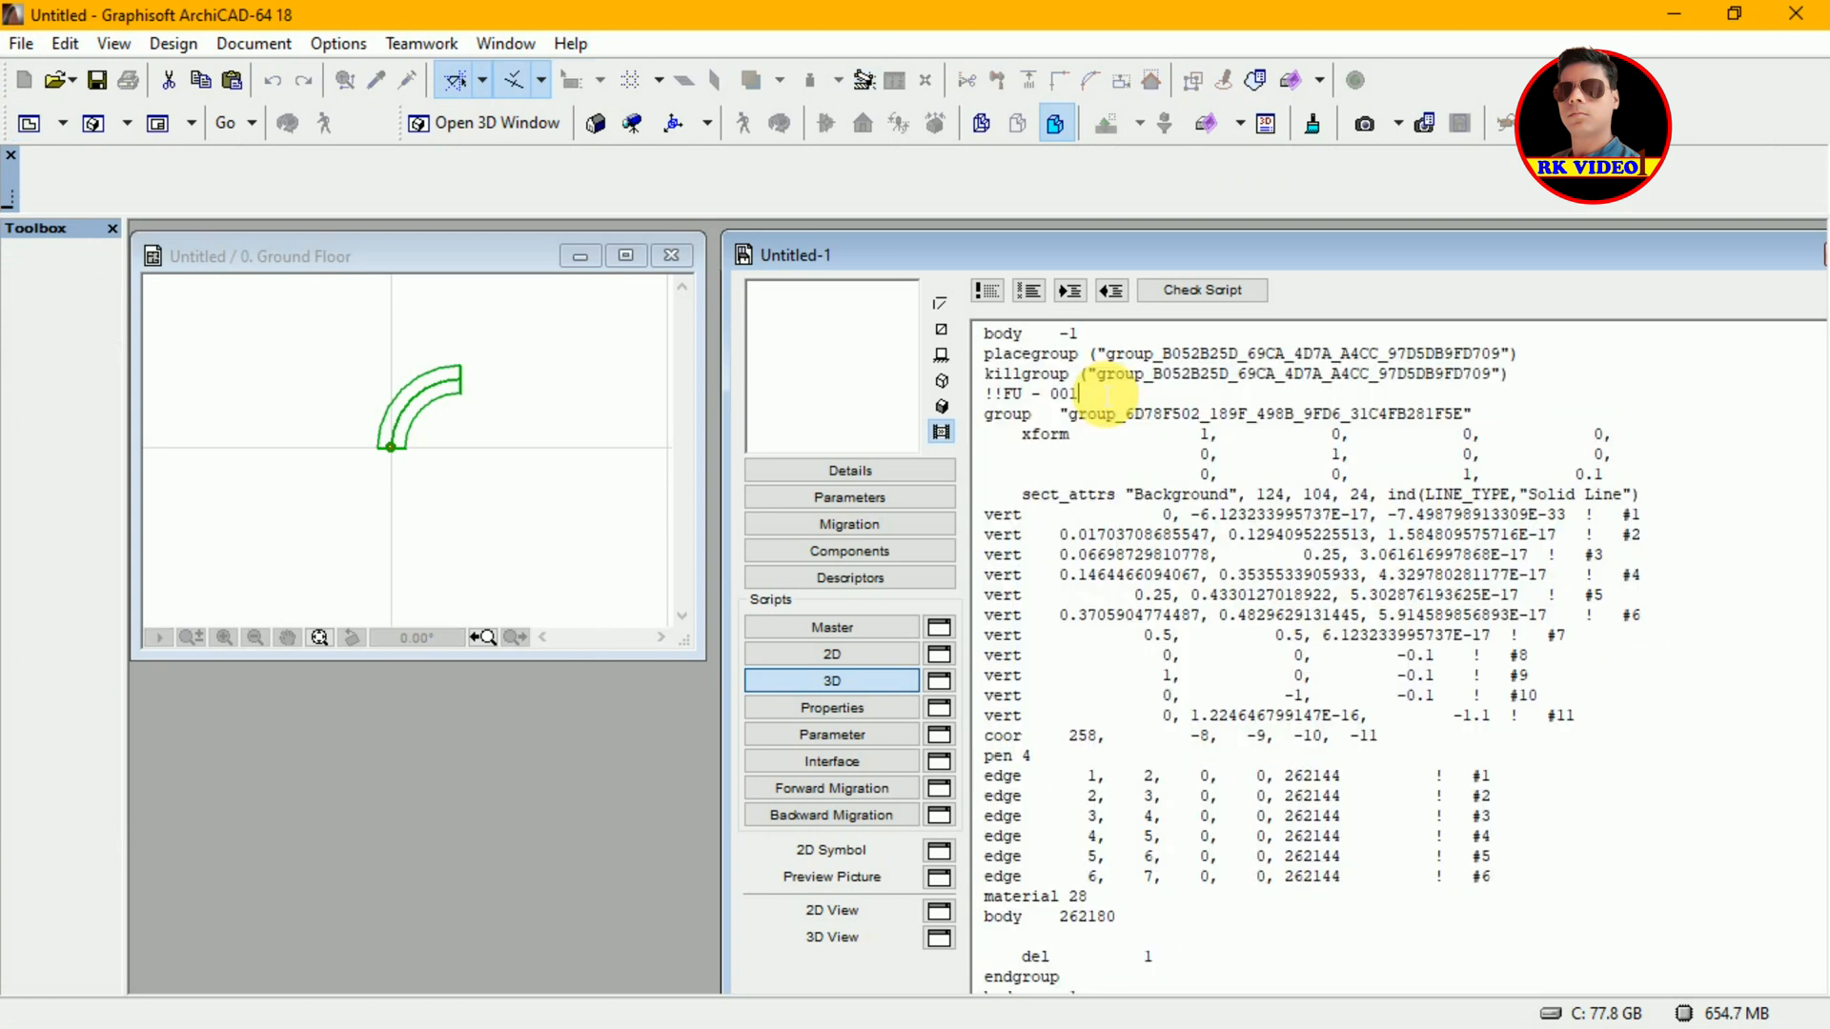
{"action": "left_click", "coordinate": [942, 406]}
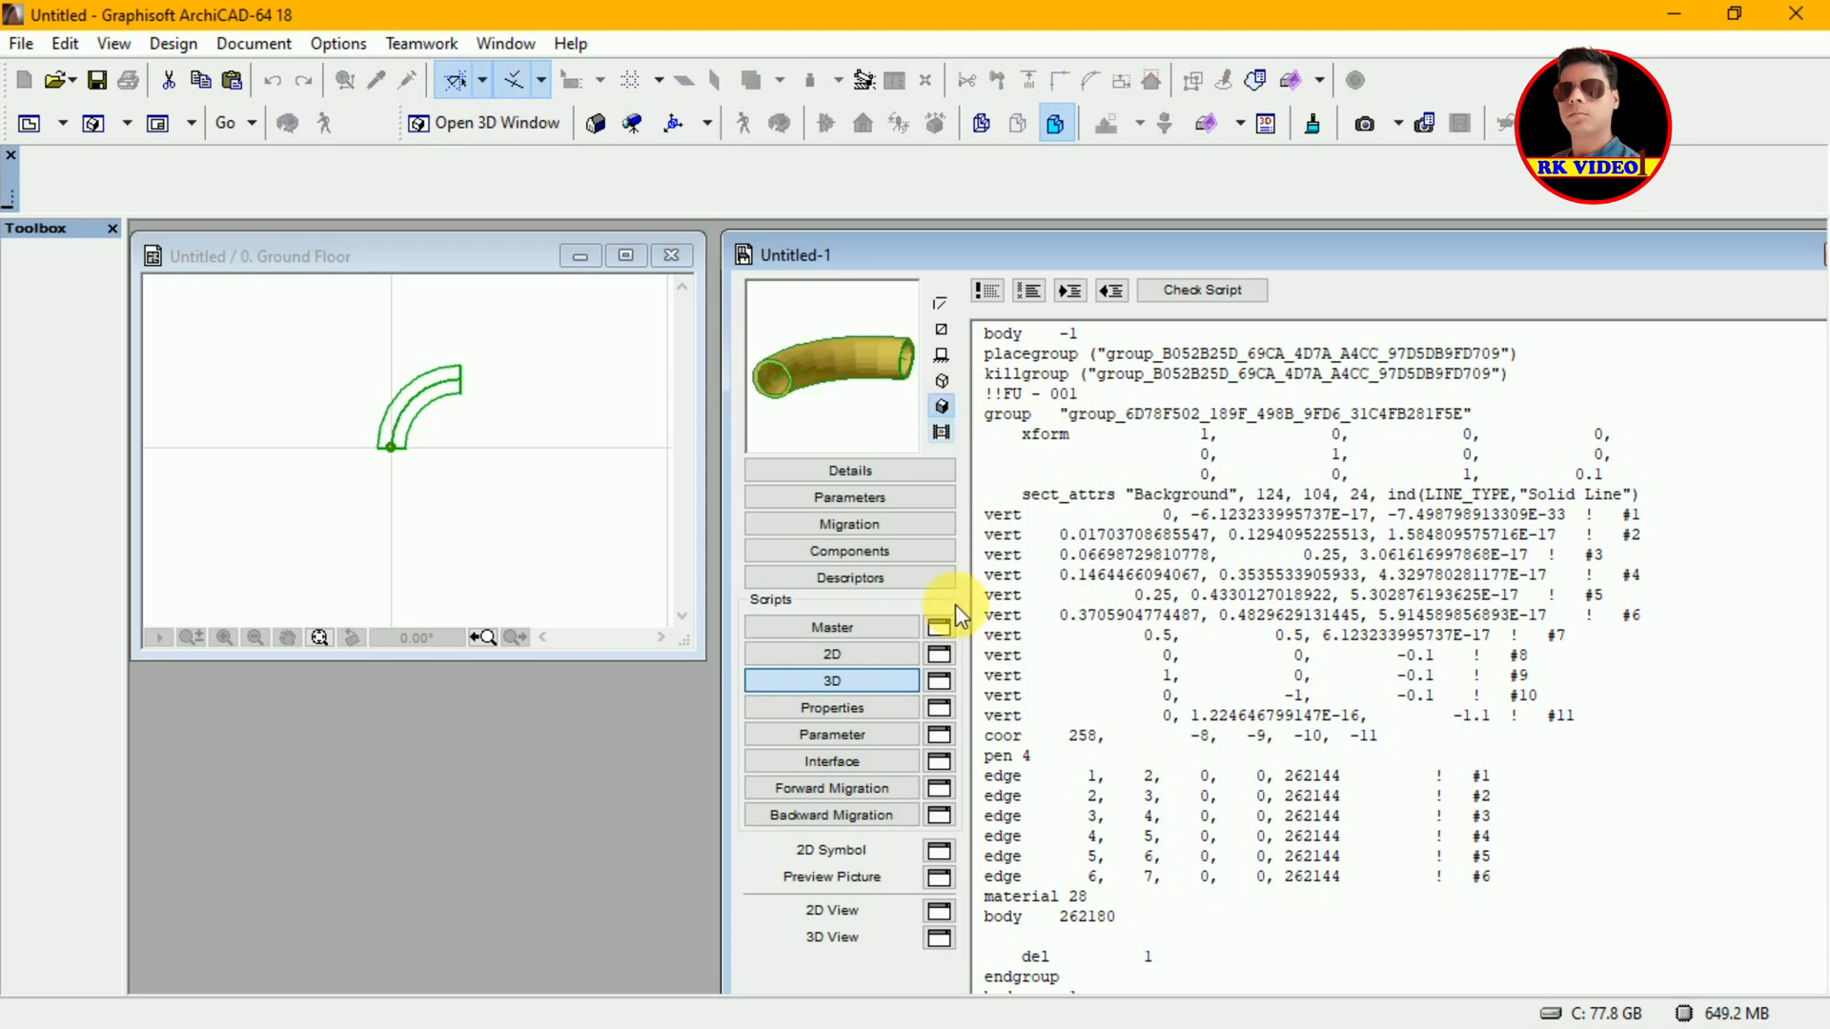
{"action": "left_click", "coordinate": [938, 938]}
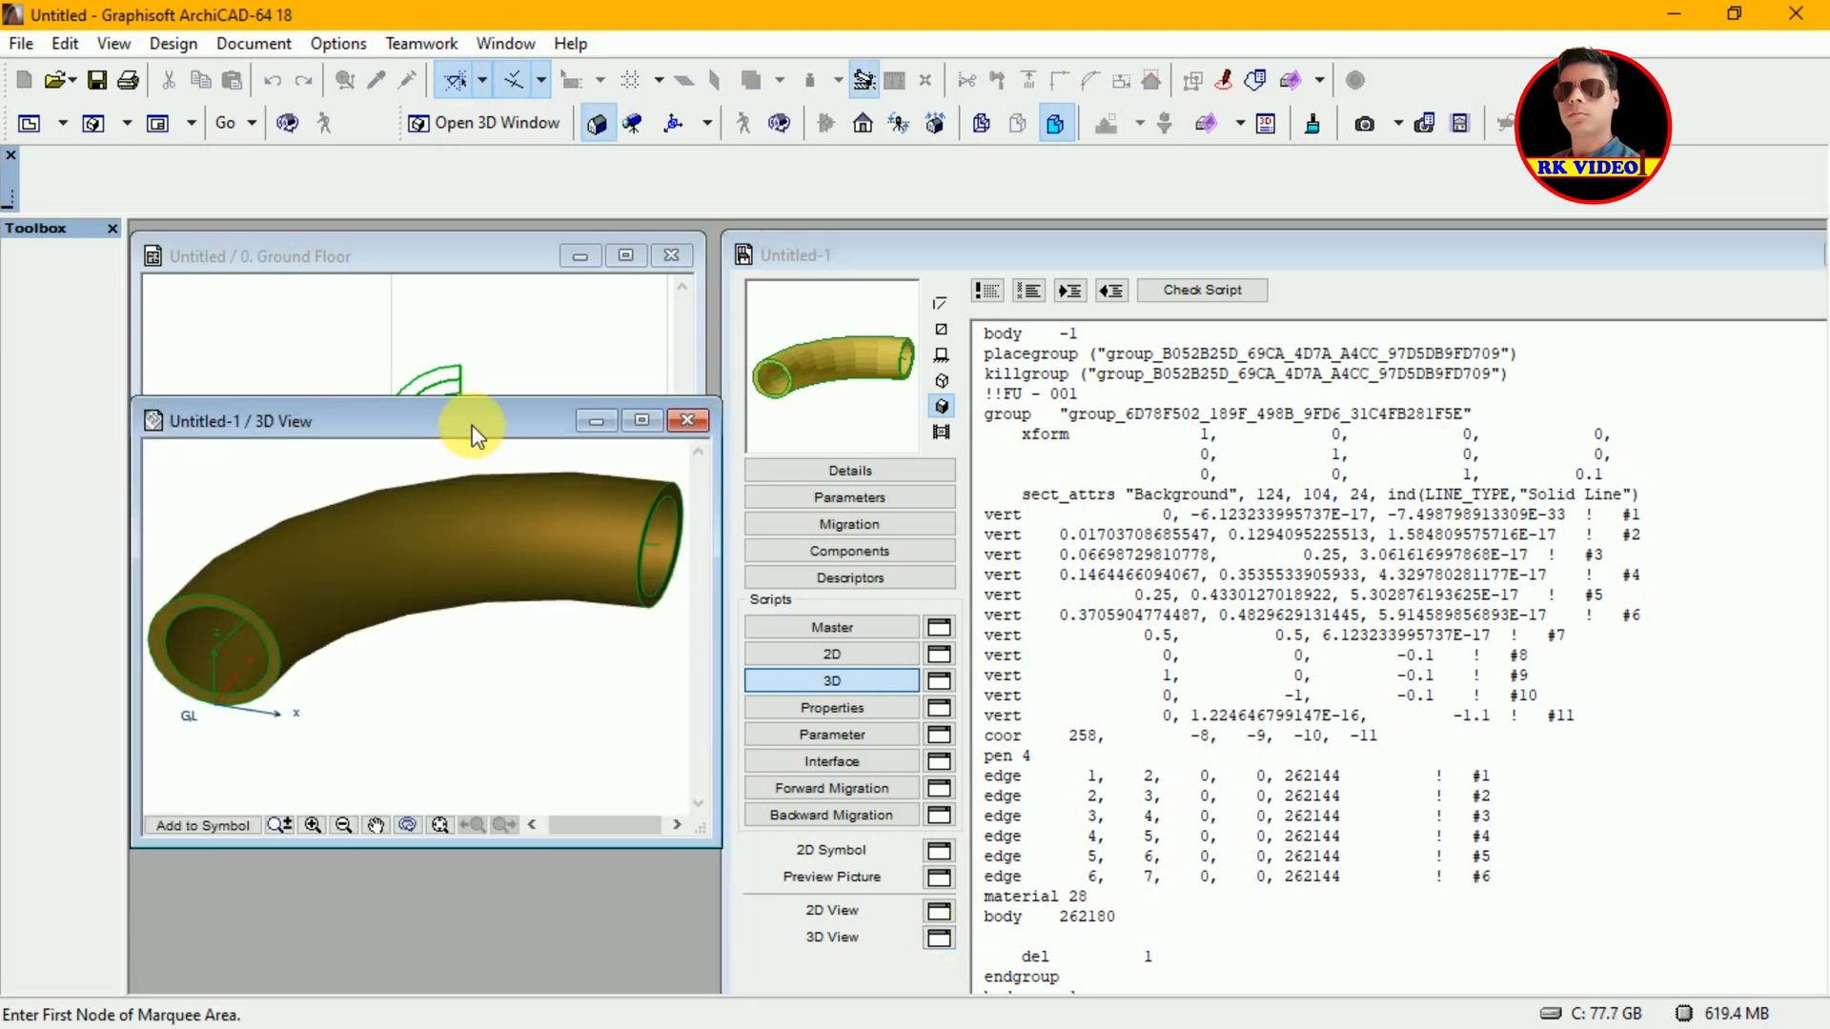
{"action": "left_click_drag", "start_coordinate": [474, 433], "coordinate": [468, 656]}
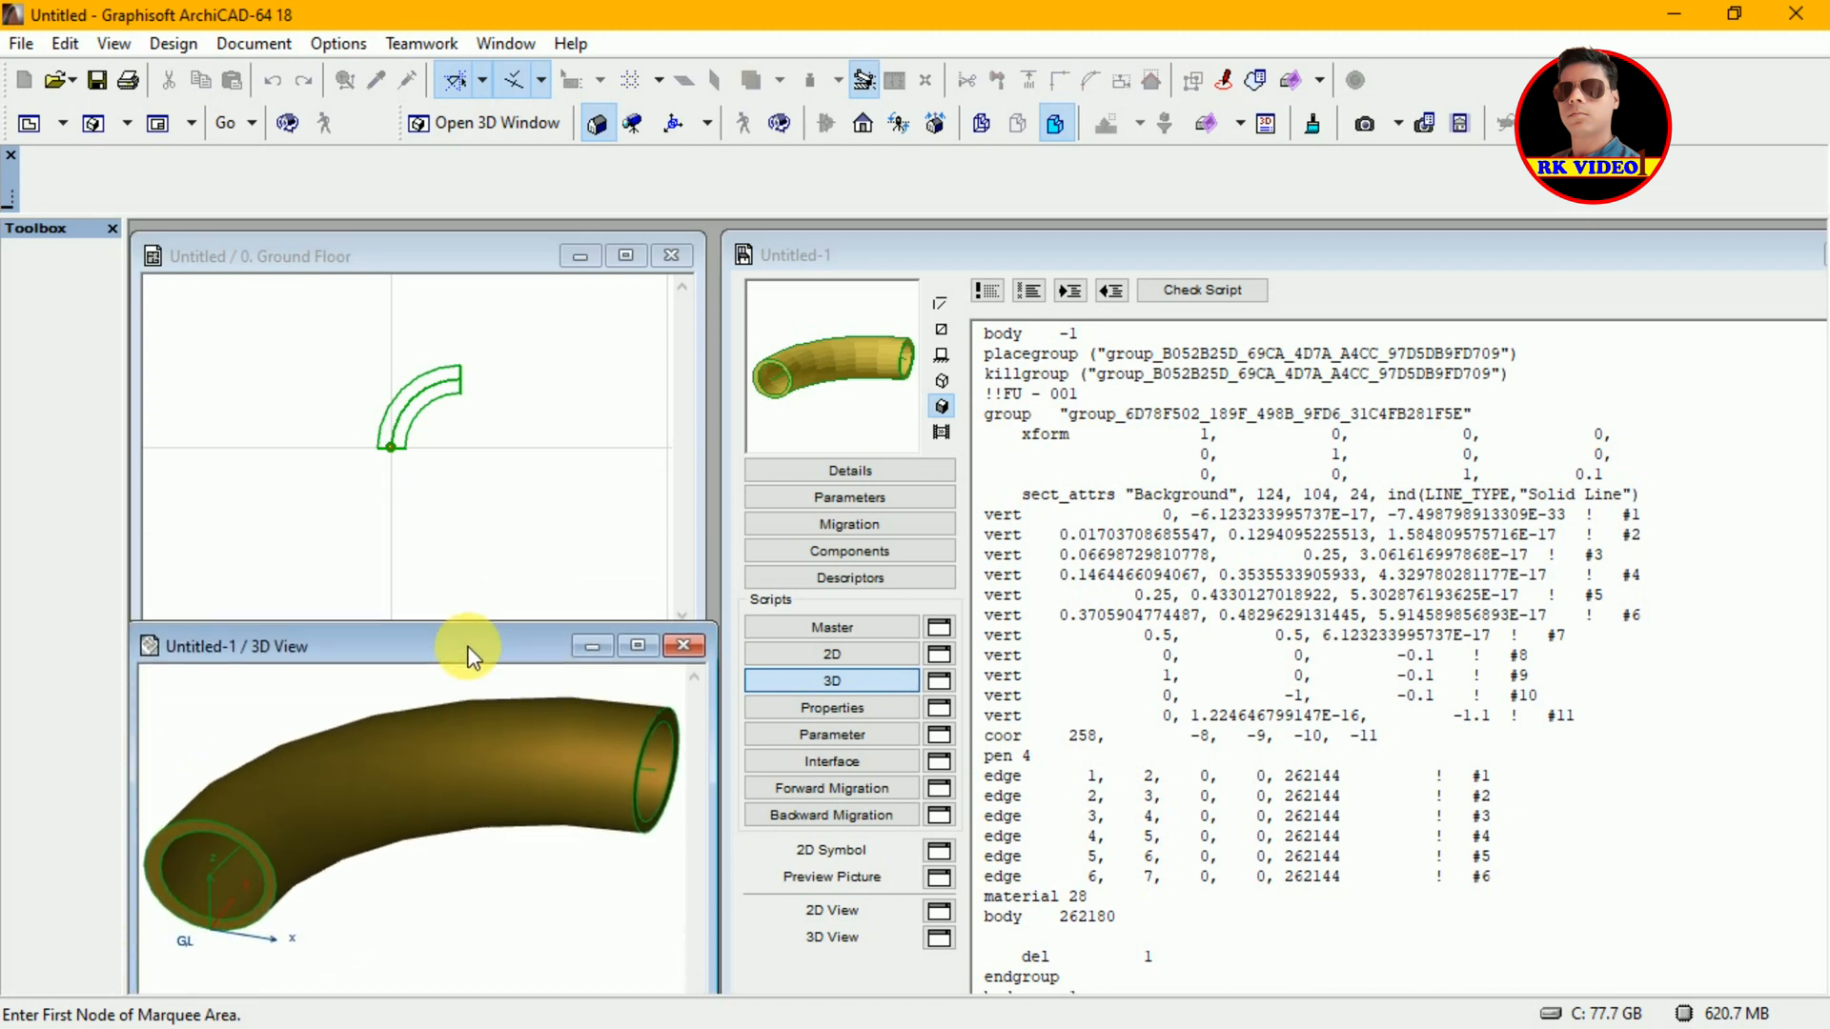